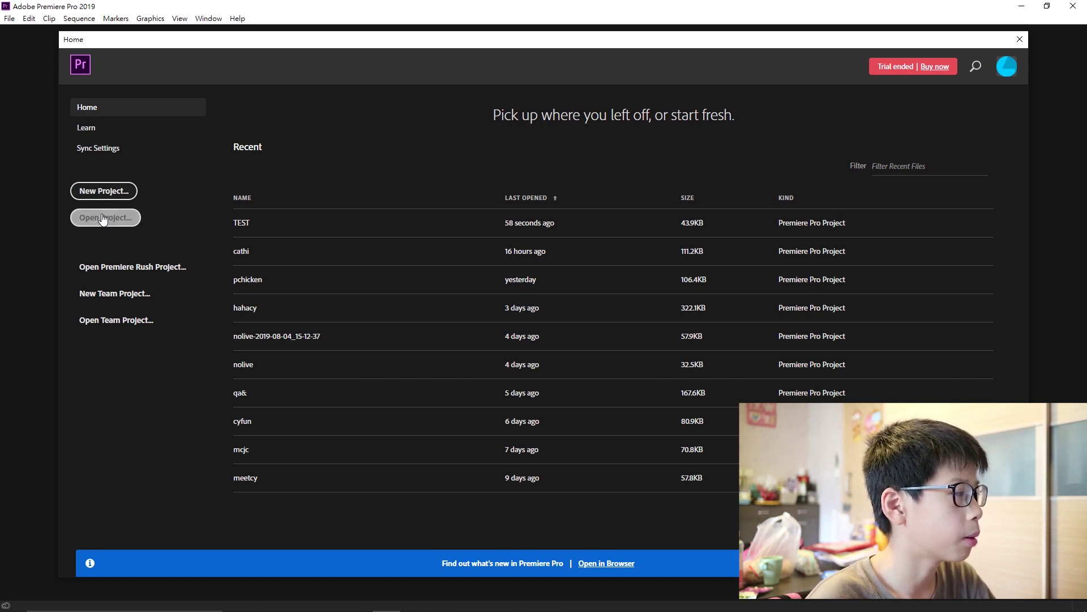
- Start a new project, look over the renderer options, name it 'test' and create it
left_click(109, 190)
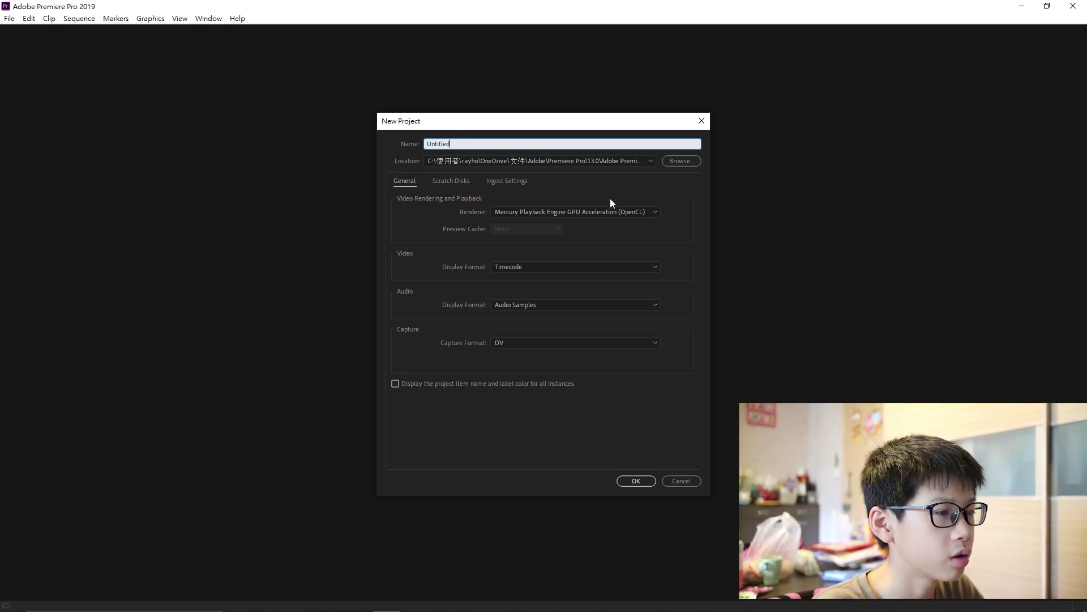
left_click(589, 211)
left_click(576, 186)
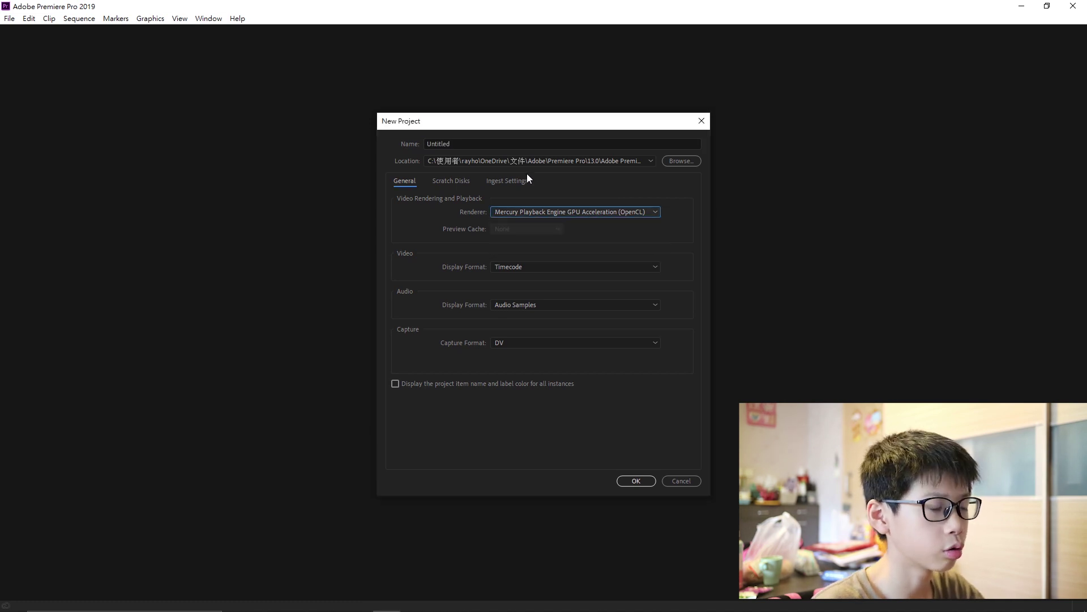
left_click(454, 144)
type("tes")
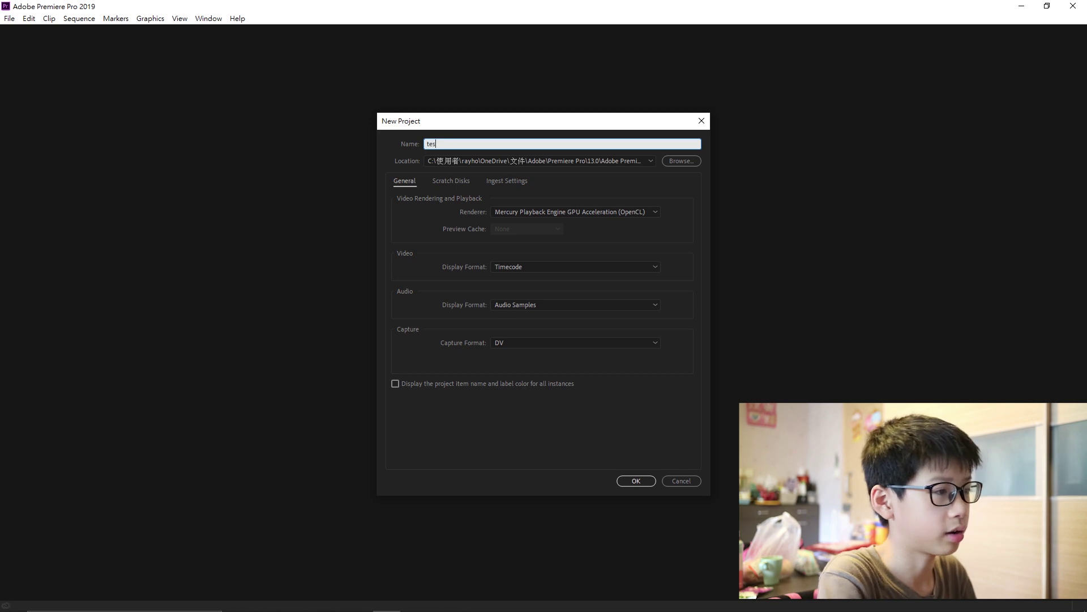
type("t")
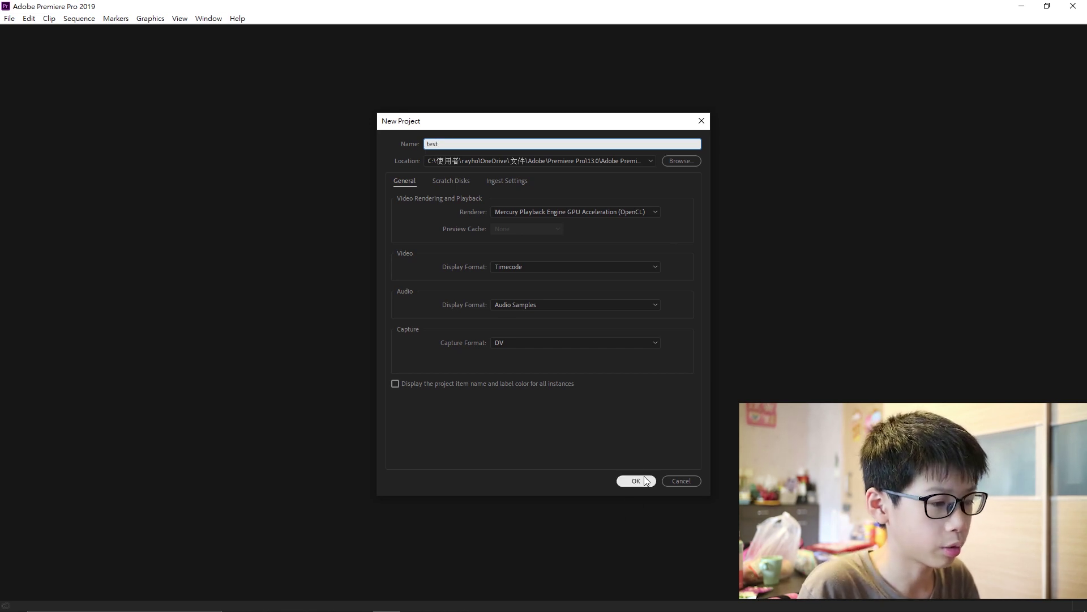
left_click(636, 481)
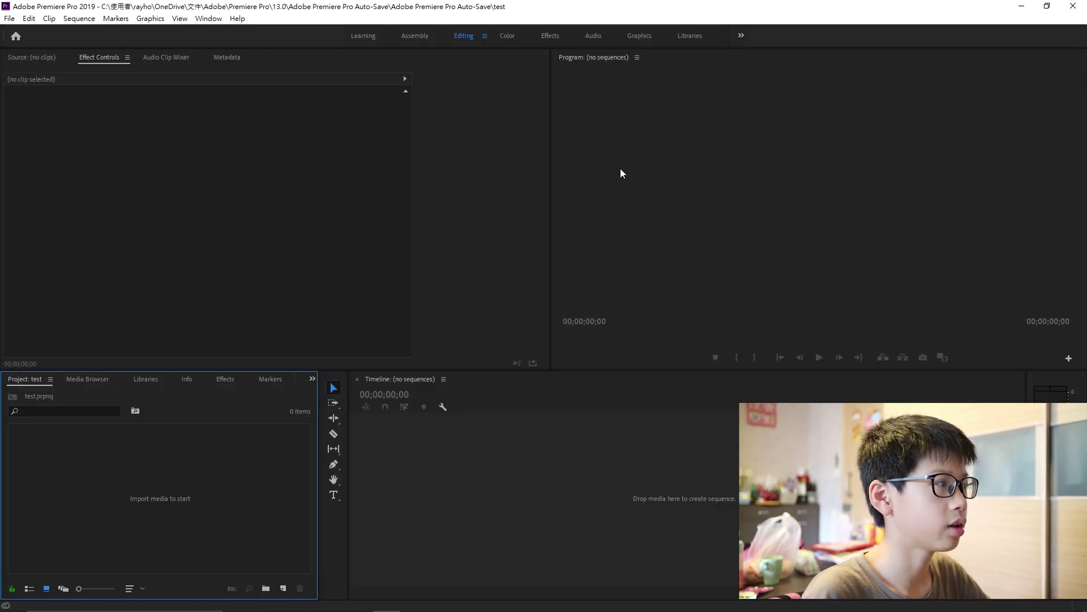
left_click(330, 108)
left_click(205, 415)
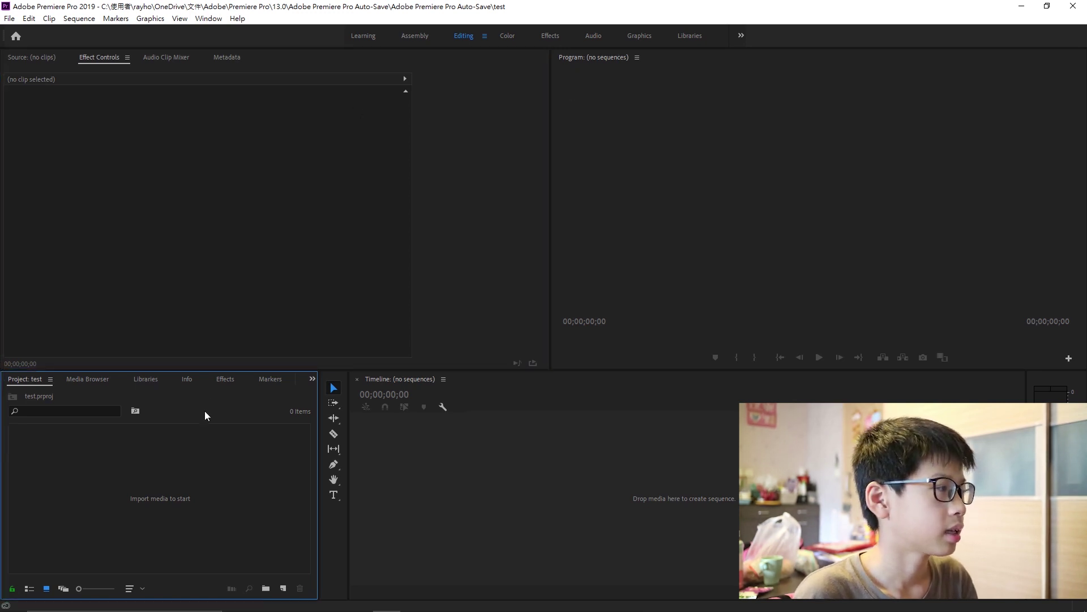
left_click(278, 238)
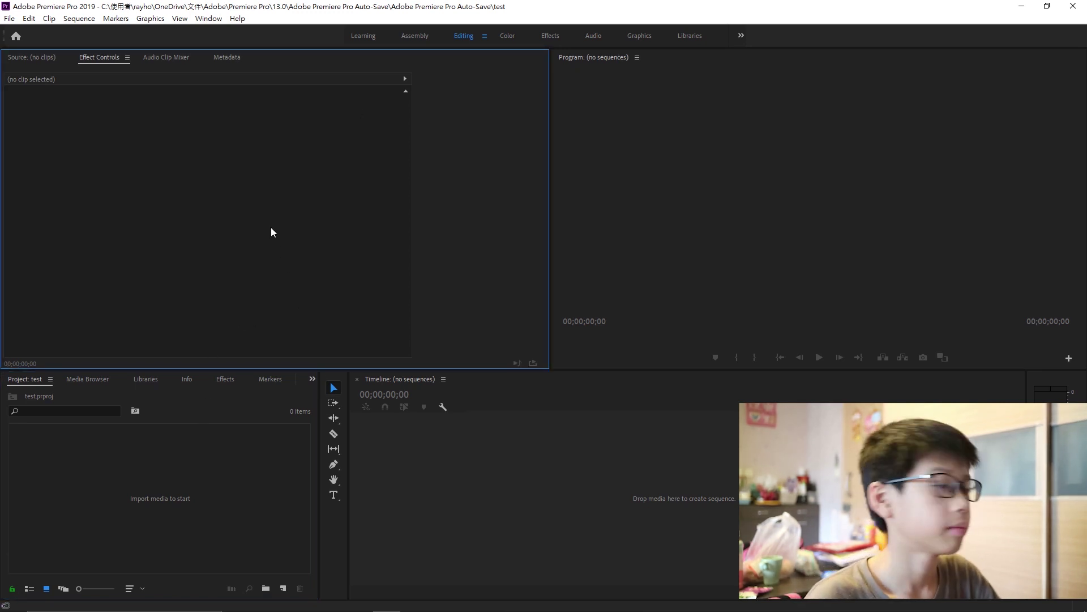
left_click(66, 484)
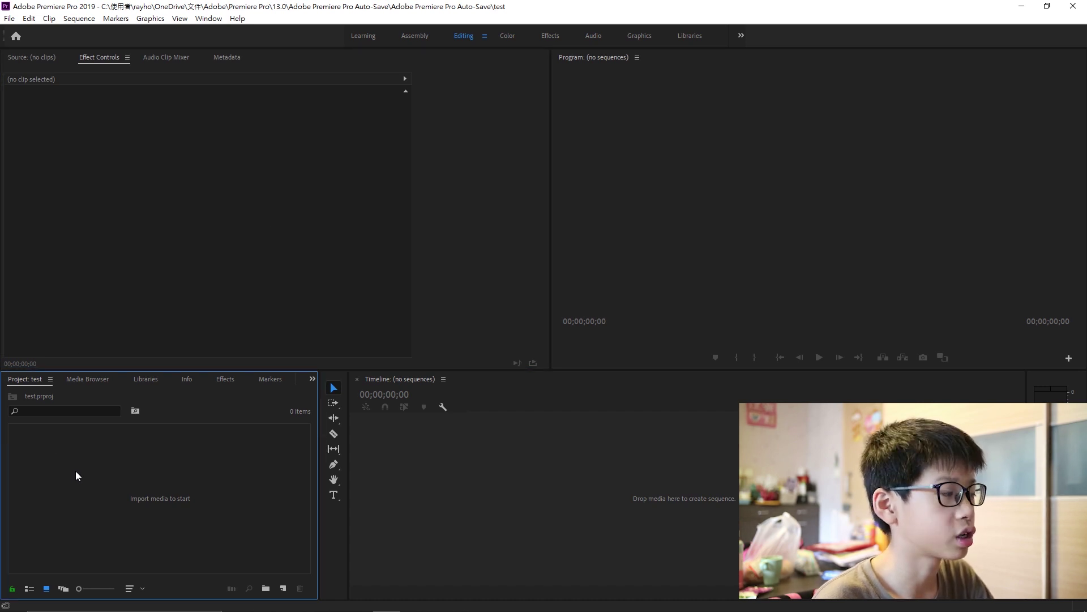
left_click(498, 494)
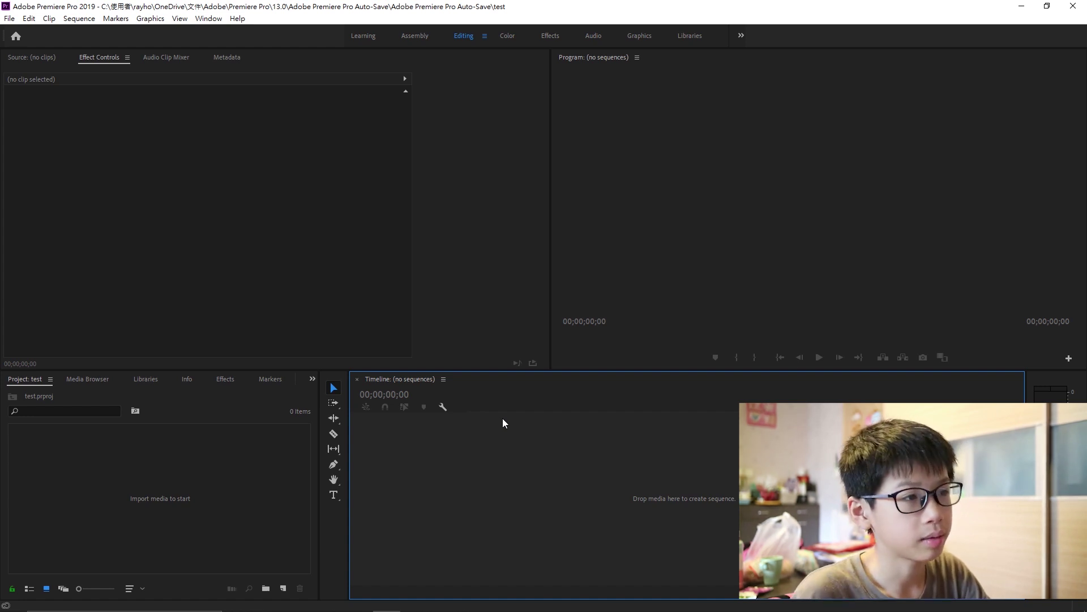
left_click(782, 189)
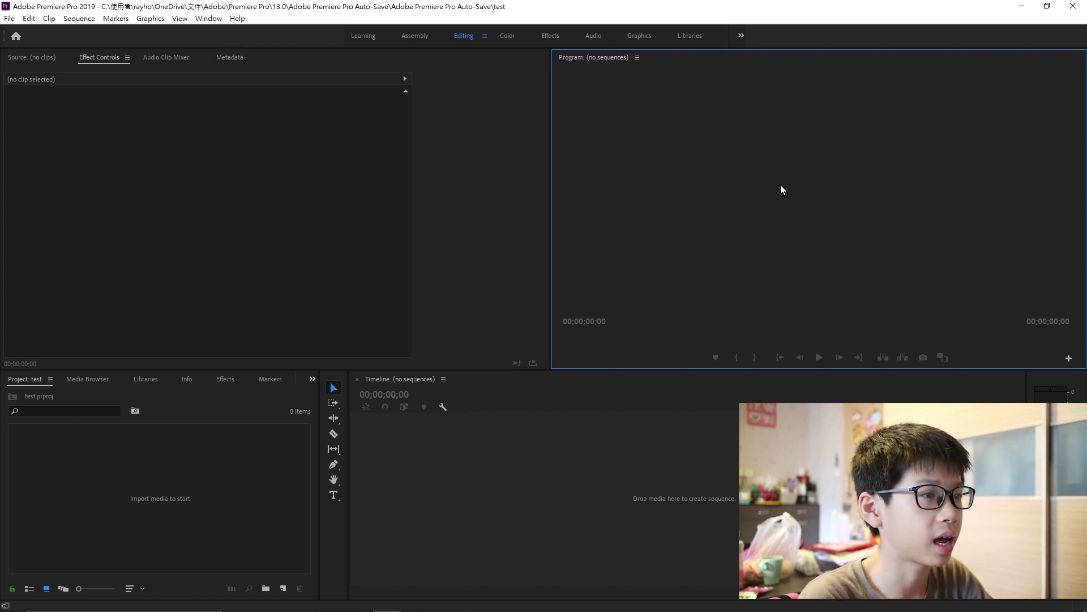
key("shift+5")
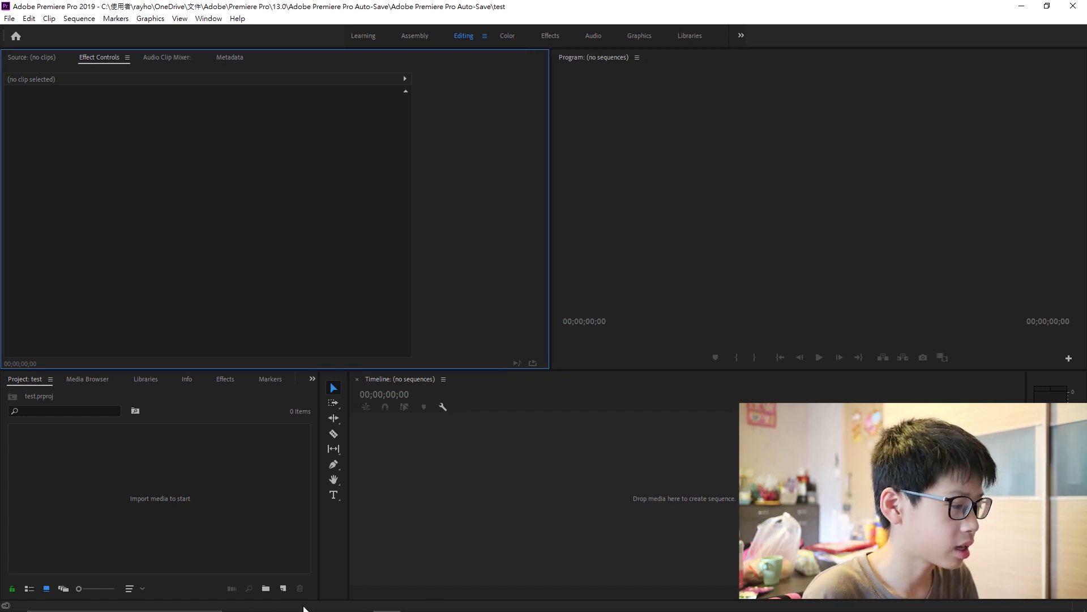
left_click(290, 602)
- Import BOOK2019.mp4 from Explorer into the Project panel
left_click_drag(415, 315, 187, 481)
left_click(791, 136)
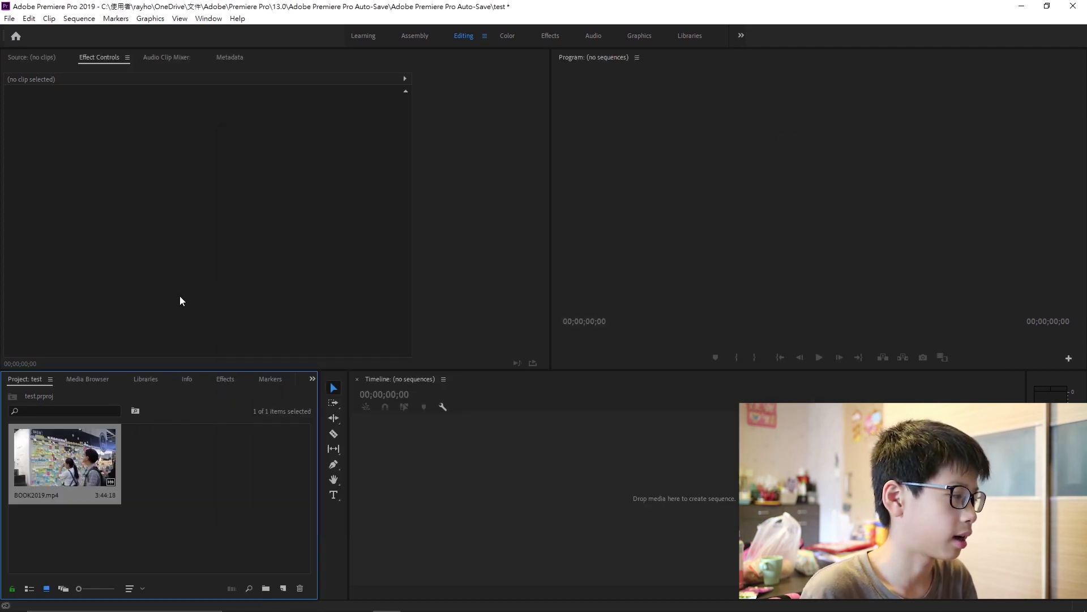
left_click(192, 487)
- Build the BOOK2019 sequence by placing the BOOK2019.mp4 clip on the empty timeline
left_click(48, 459)
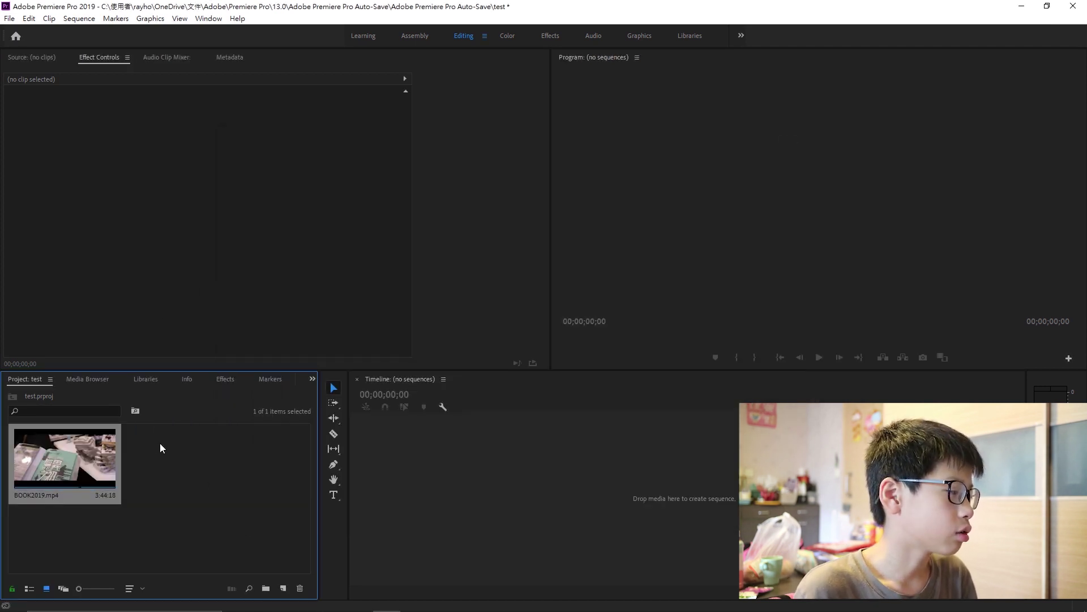
left_click(61, 497)
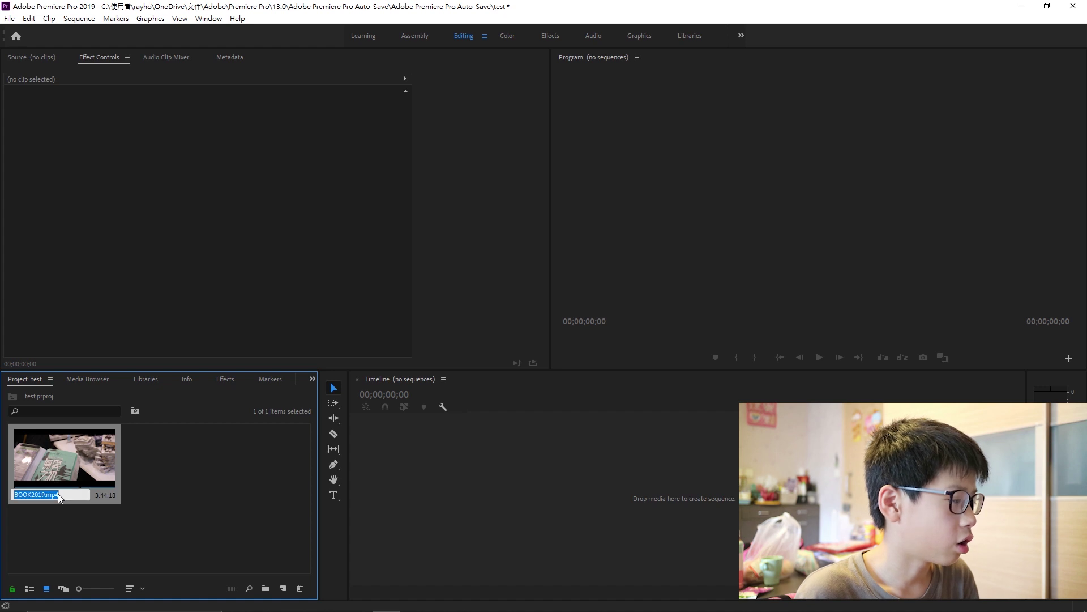
left_click_drag(115, 500, 399, 539)
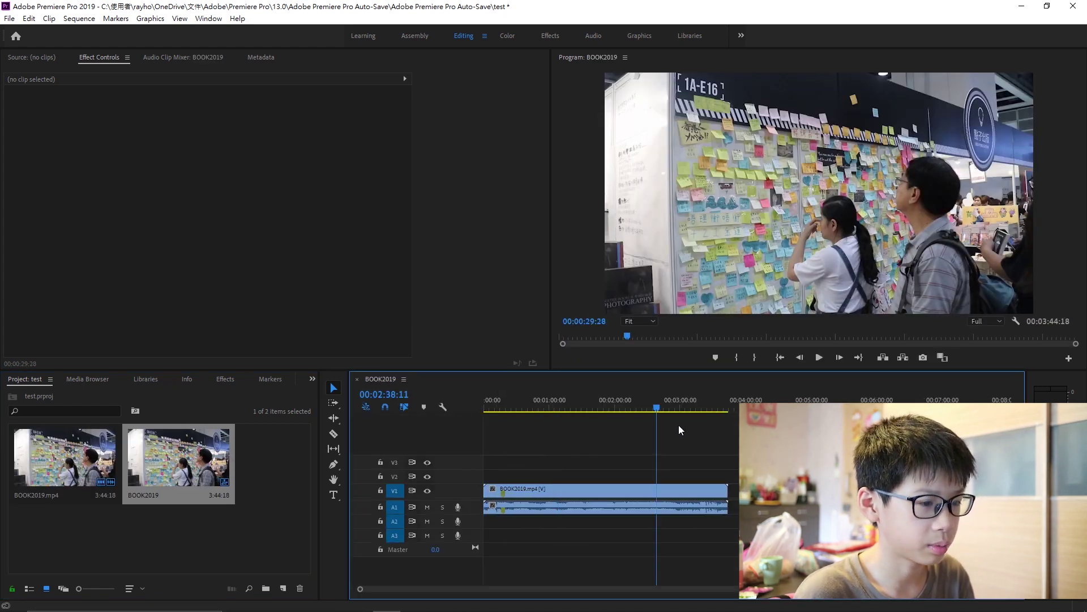
- Scrub the sequence back to 00:00:00:00 and try Track Select, Razor and Type before returning to Selection
mouse_move(678, 424)
left_mouse_down()
mouse_move(613, 433)
mouse_move(479, 417)
left_mouse_up()
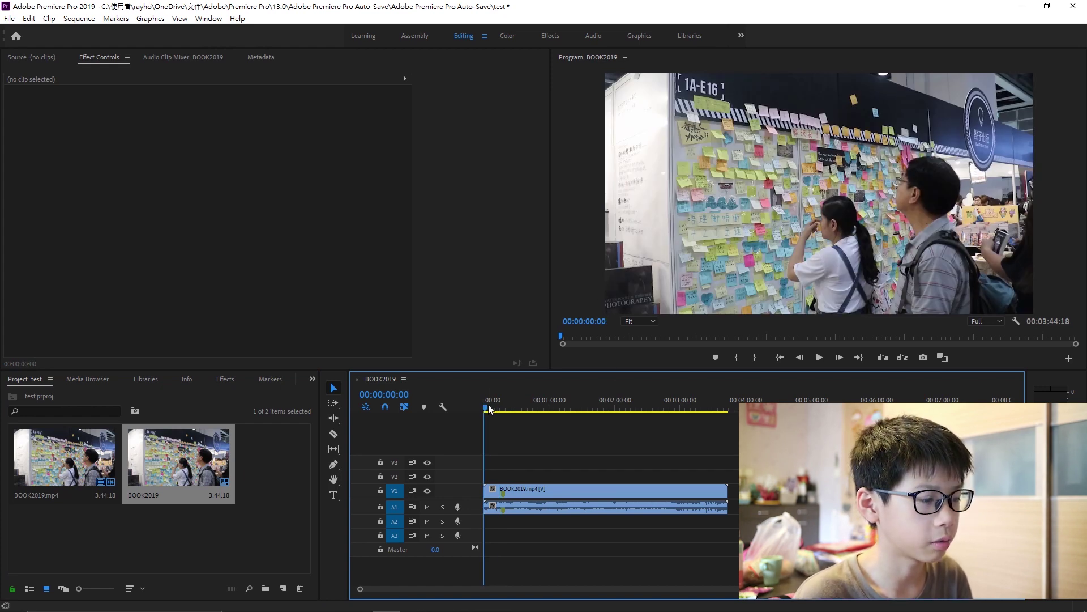
left_click_drag(490, 409, 480, 406)
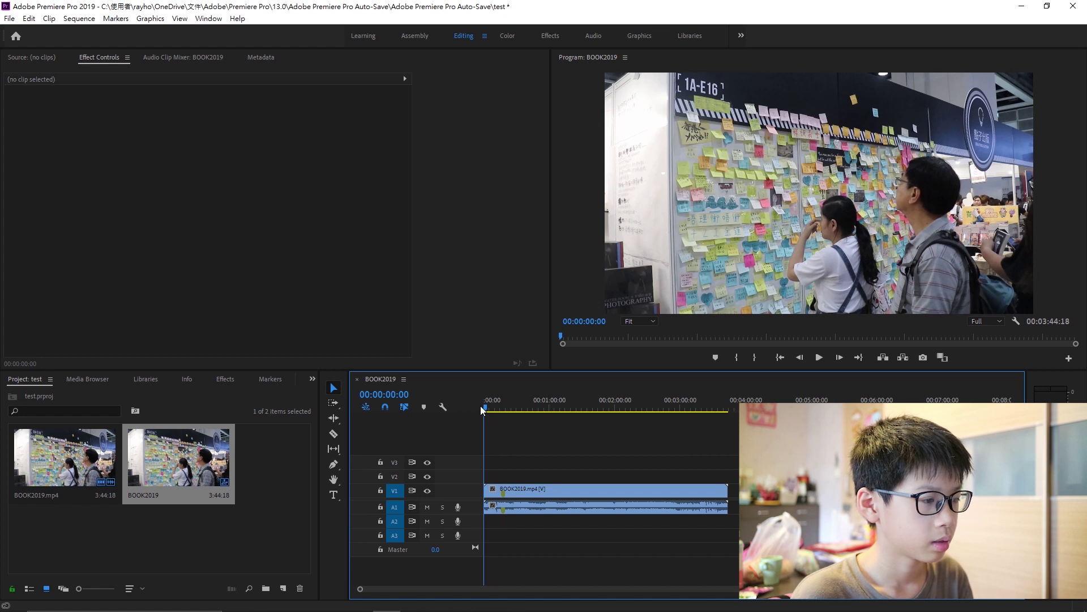
left_click(335, 390)
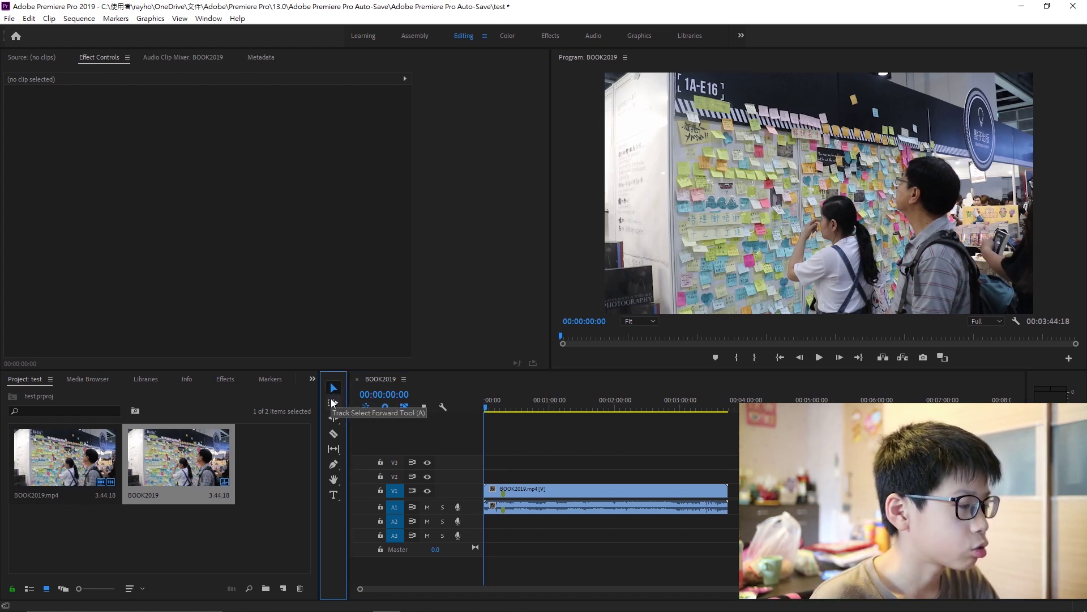
left_click(333, 403)
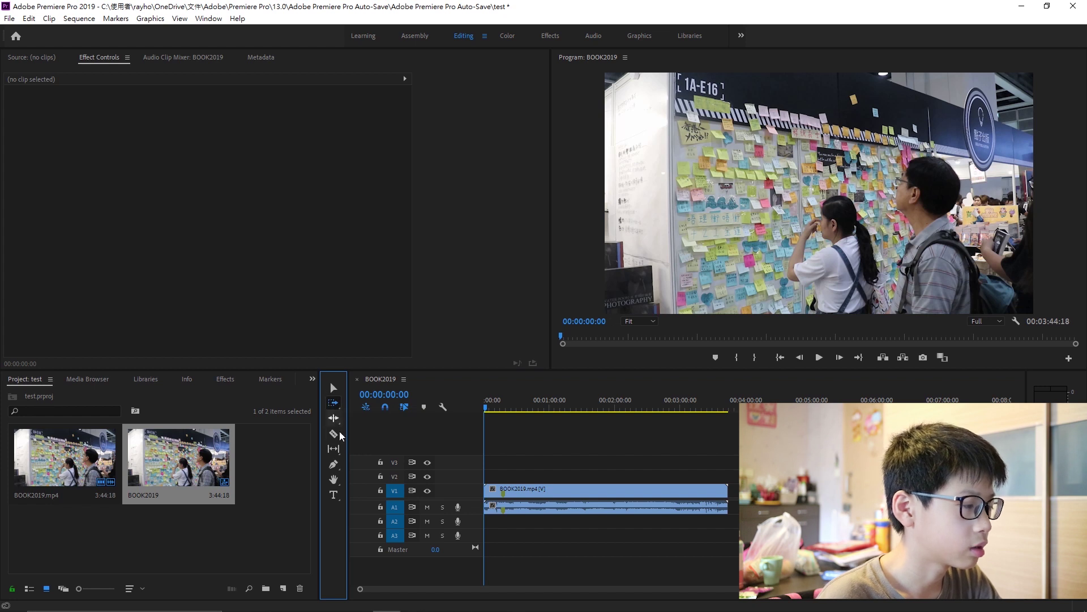
left_click(334, 435)
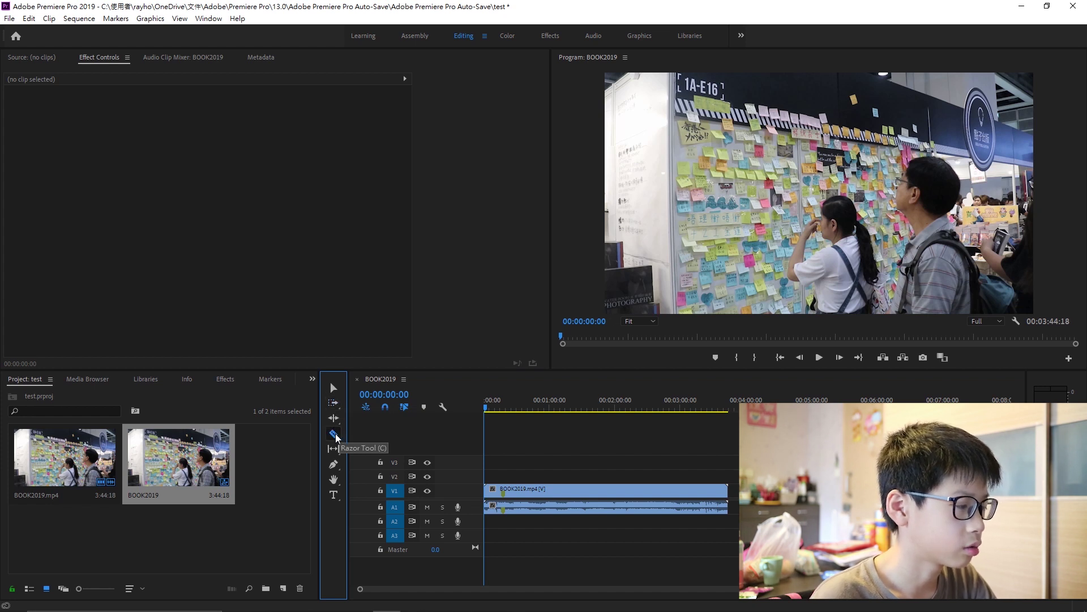
left_click(333, 494)
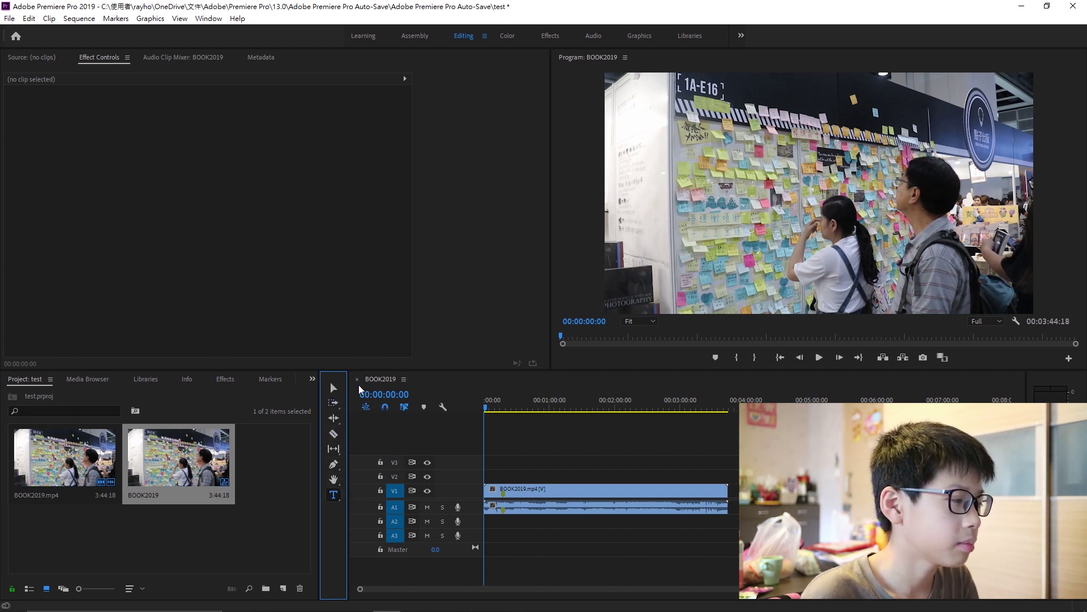
key("v")
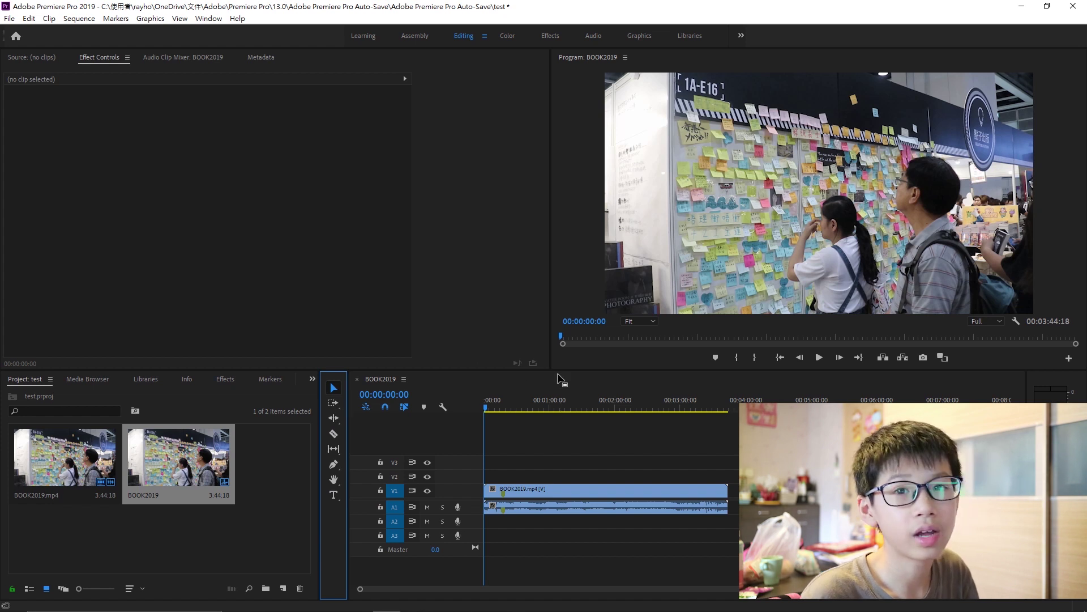
- Trial Position X 824, Rotation 0° and Opacity about 52% on the clip, then play the sequence
left_click(574, 491)
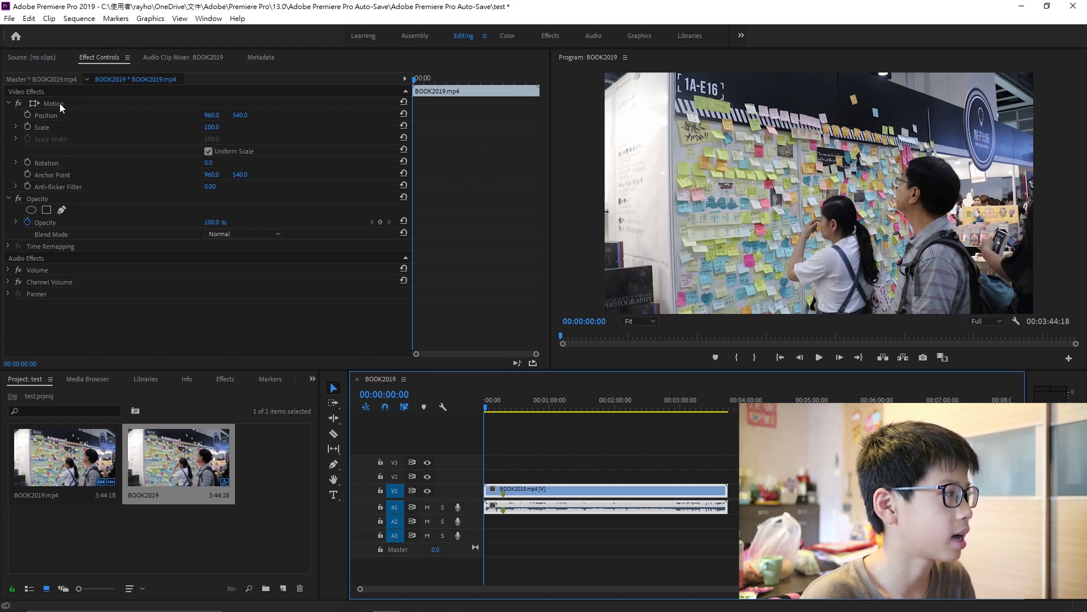
mouse_move(211, 115)
left_mouse_down()
mouse_move(134, 115)
mouse_move(212, 115)
mouse_move(212, 127)
mouse_move(321, 163)
left_mouse_up()
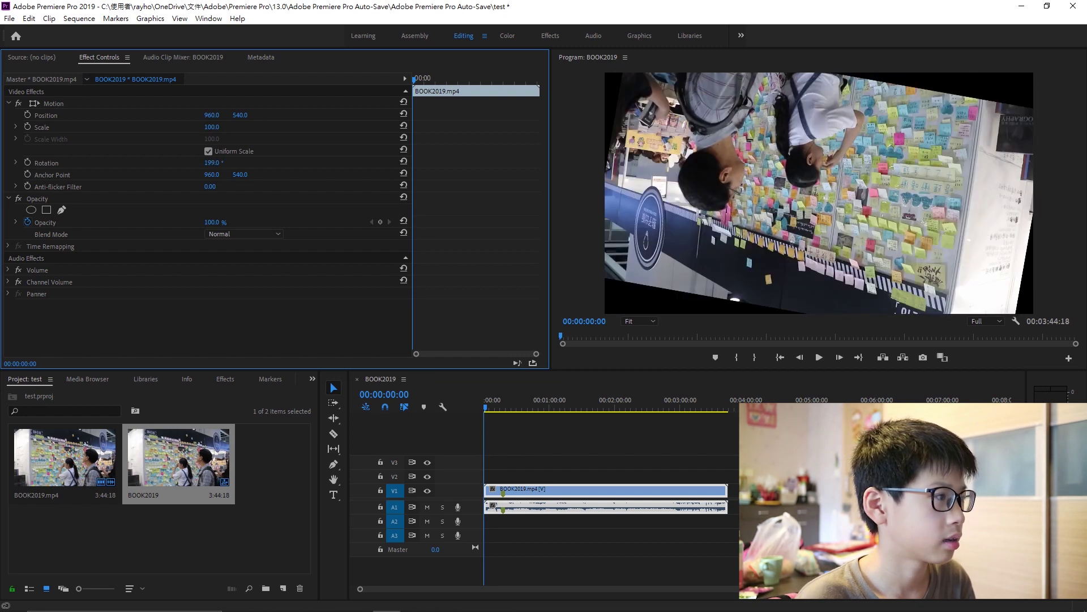
left_click_drag(210, 163, 222, 179)
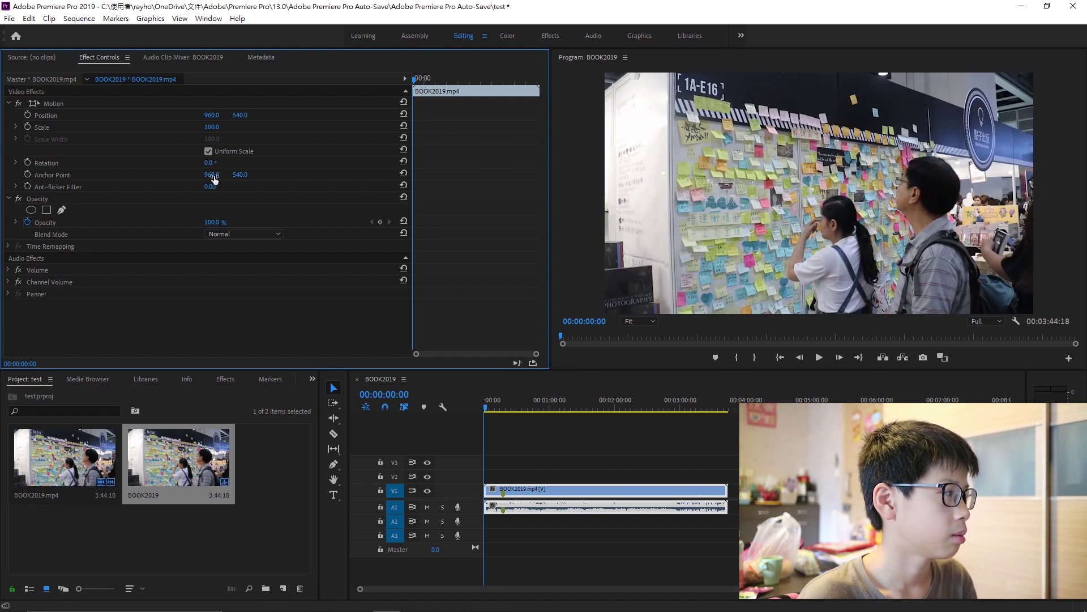
left_click_drag(214, 222, 187, 222)
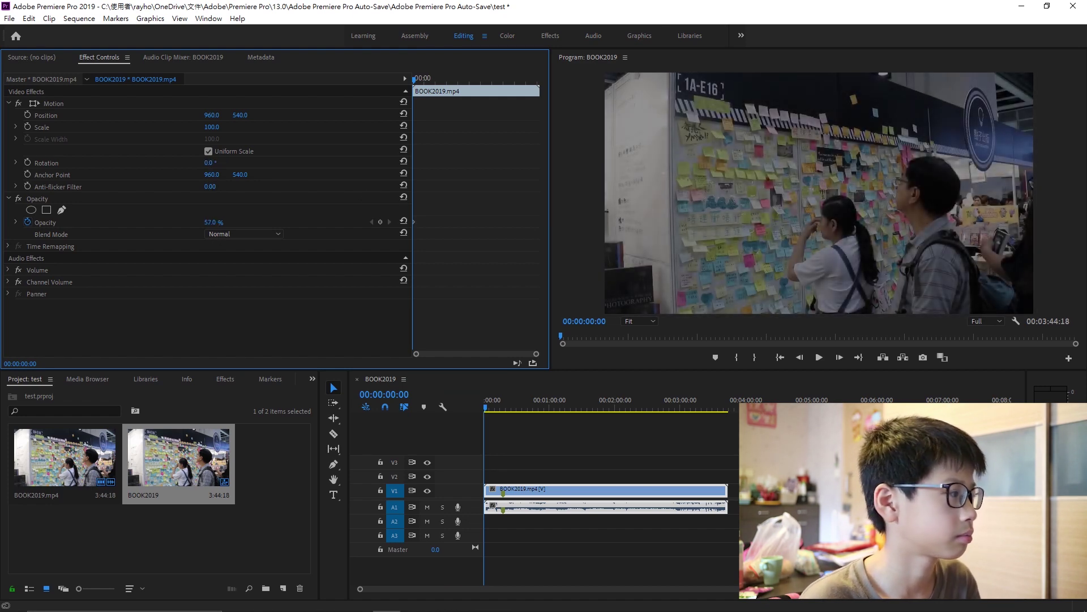
left_click(378, 398)
key("space")
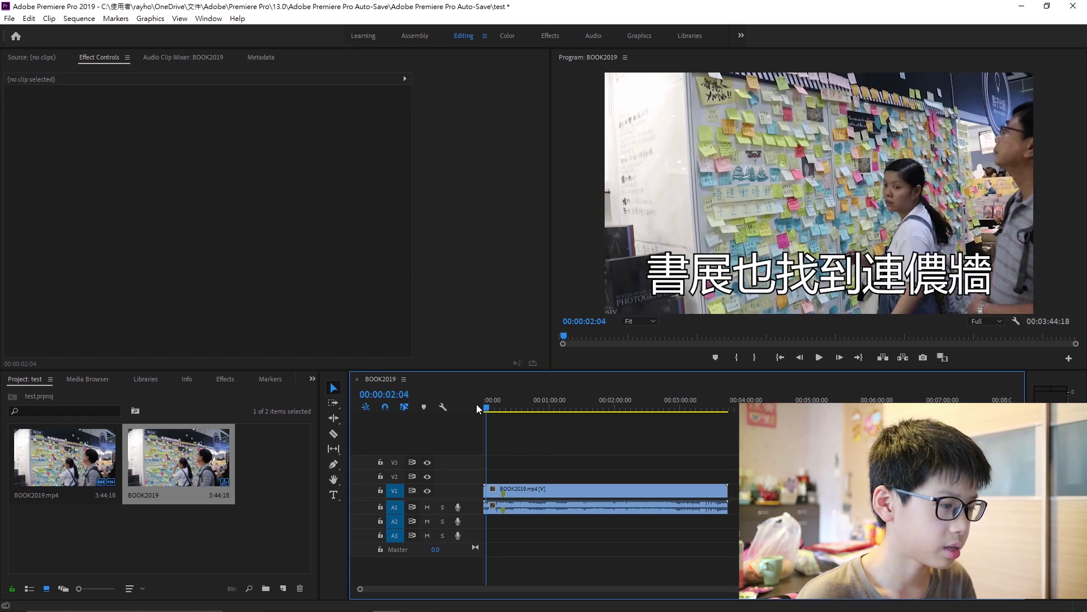
- Rewind to 00:00:00:00 and pick the Track Select Forward Tool
left_click(479, 403)
left_click(334, 403)
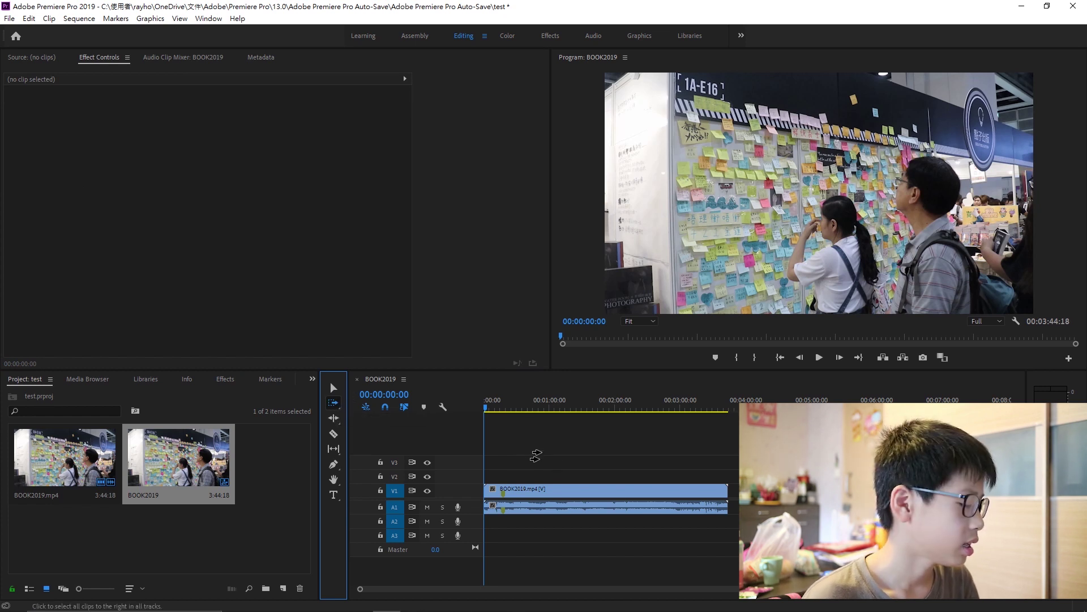
- Razor-split the V1 clip and slide the resulting pieces later in the sequence
left_click(334, 433)
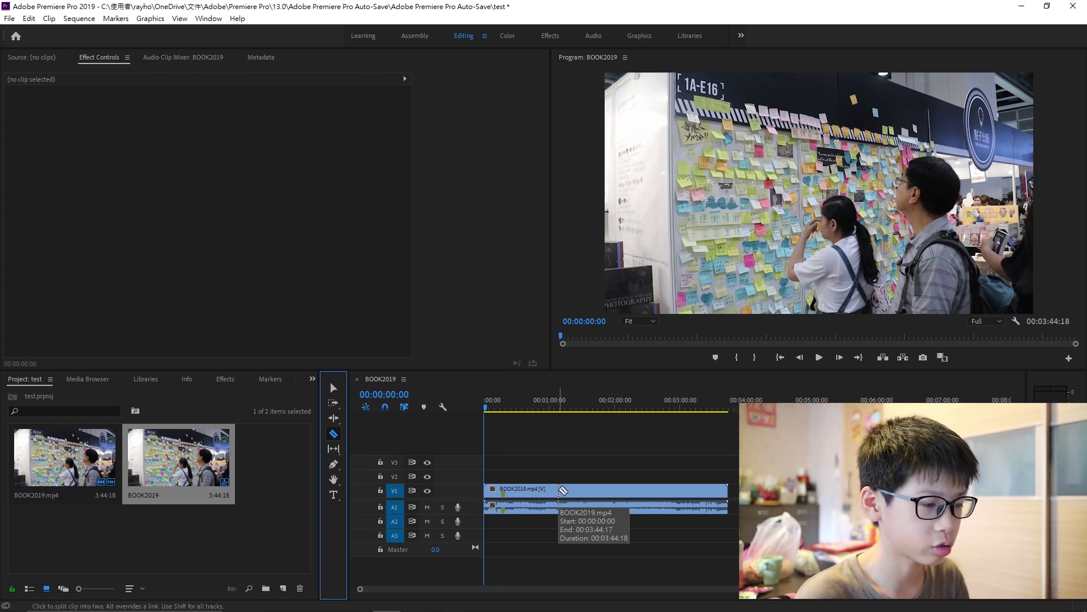
left_click(560, 490)
key("v")
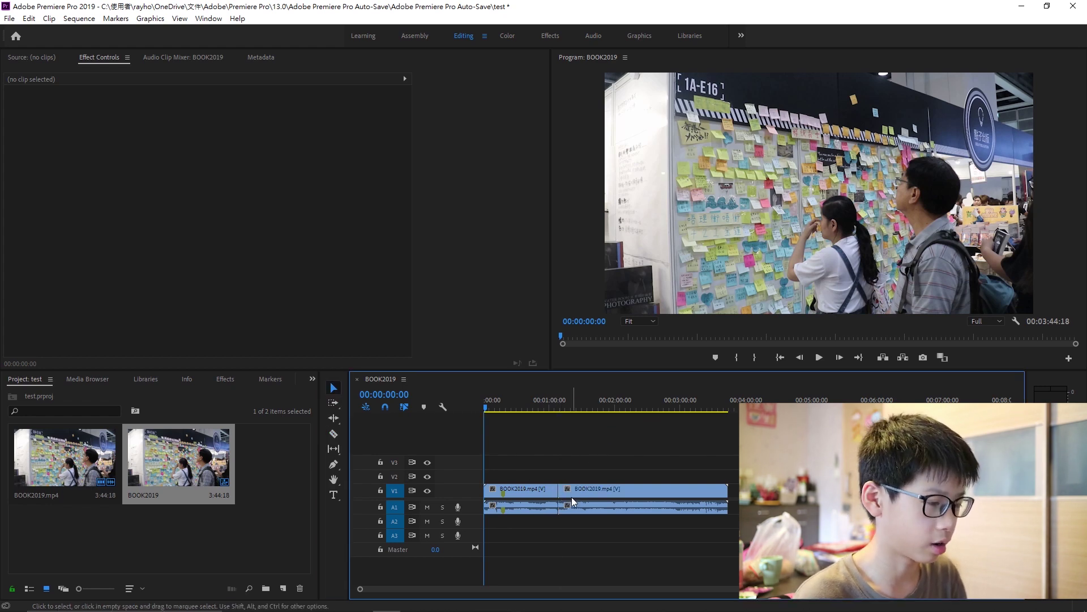
left_click_drag(641, 499, 672, 502)
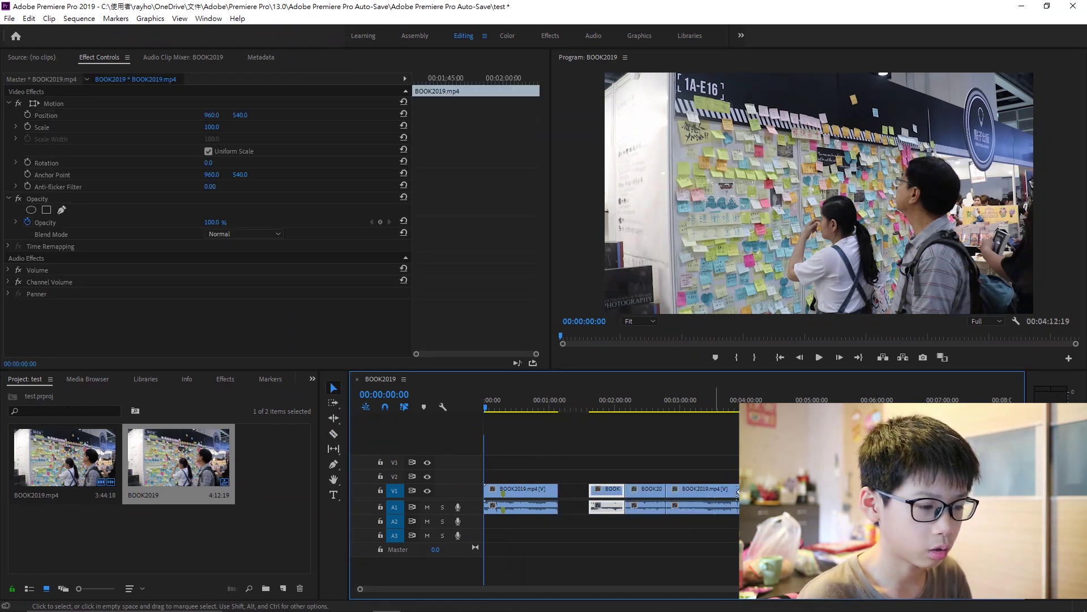
left_click_drag(600, 495, 616, 497)
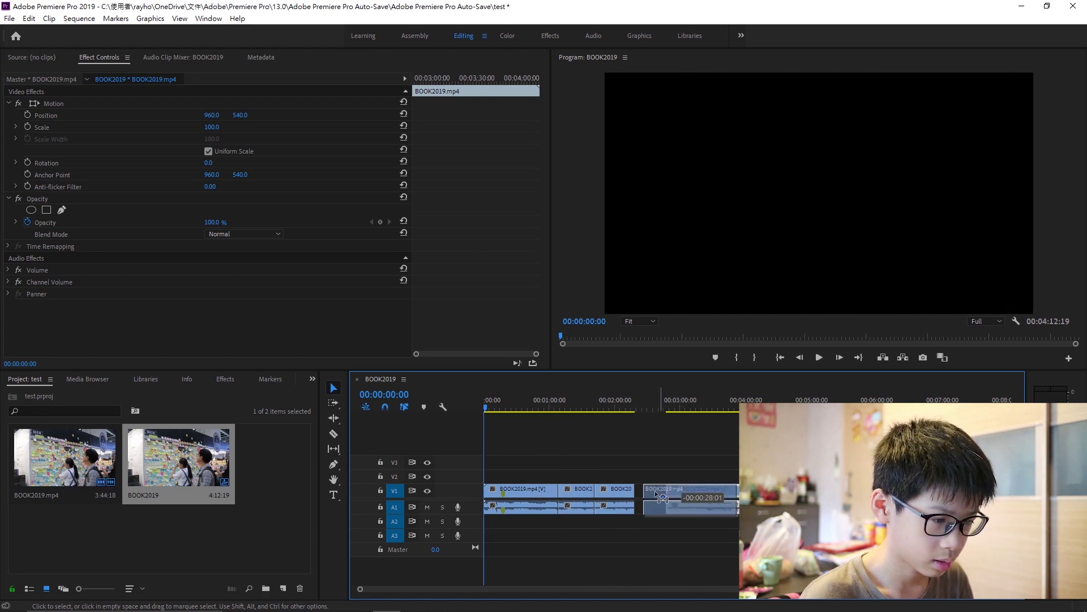
- Razor-cut the clip at about 00:00:50 and 00:00:53:04, then delete the piece between
left_click(539, 402)
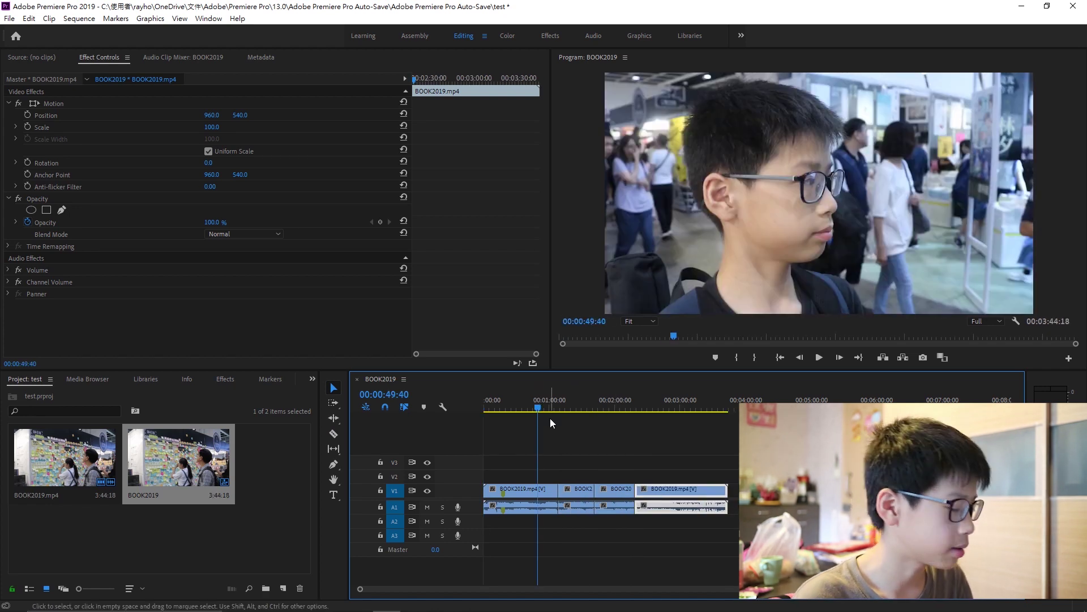
key("space")
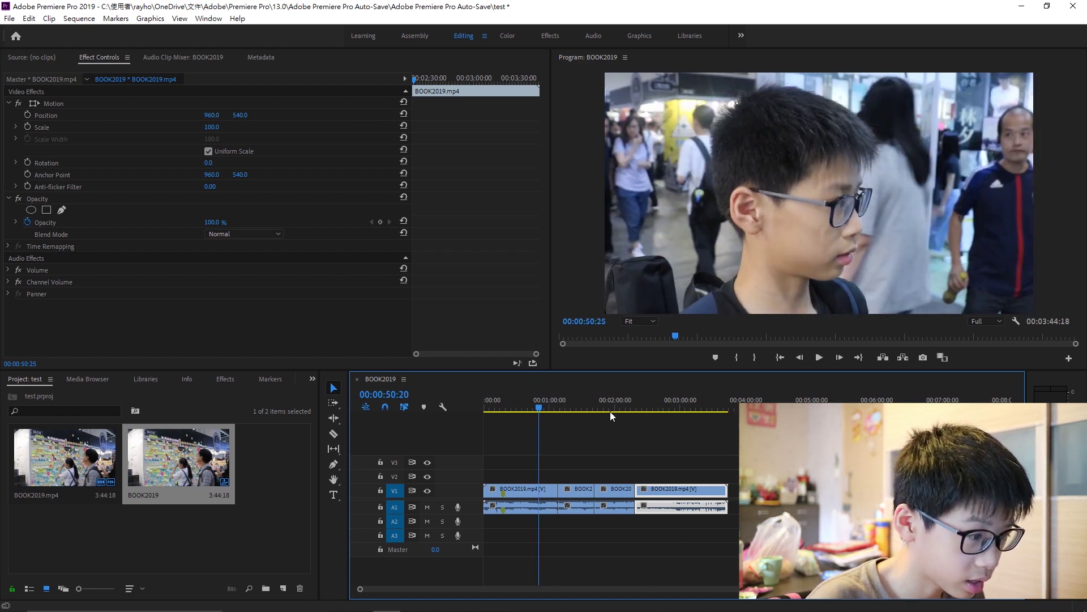
key("space")
key("c")
left_click(547, 489)
key("space")
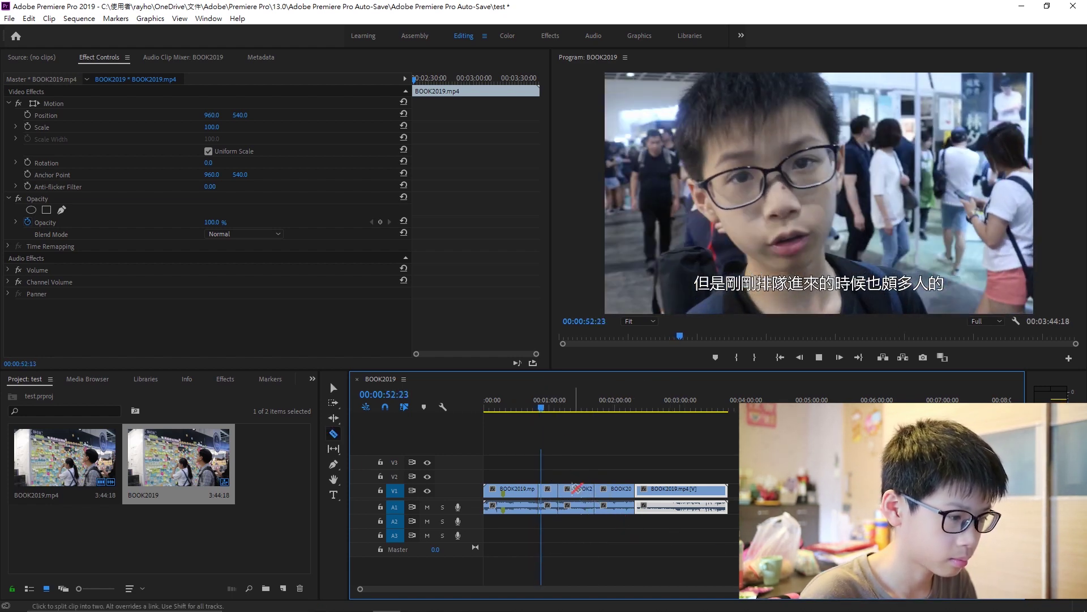
key("space")
left_click(541, 490)
key("v")
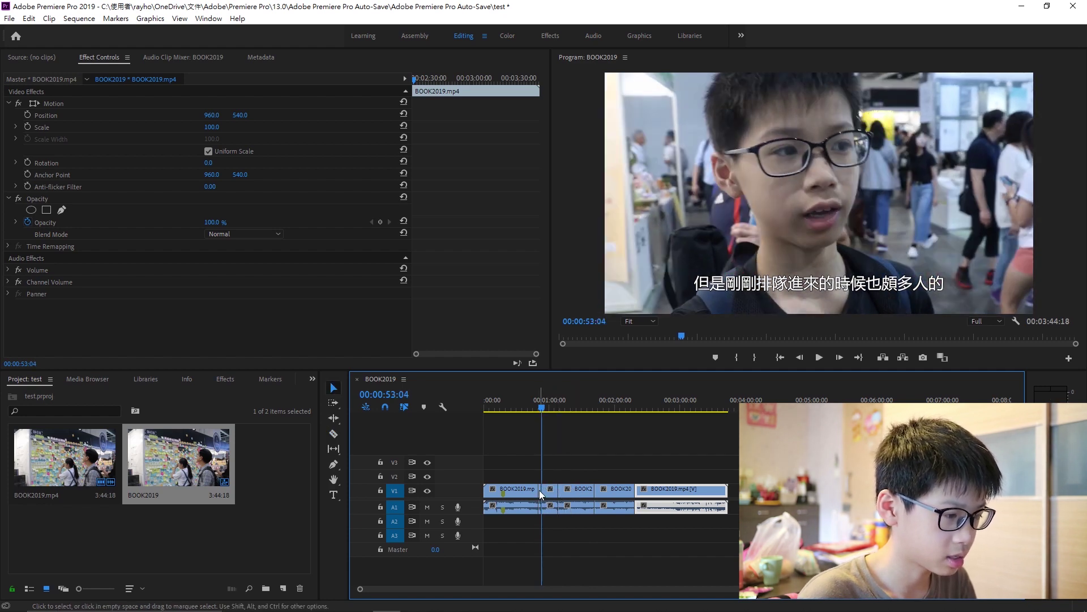
key("Delete")
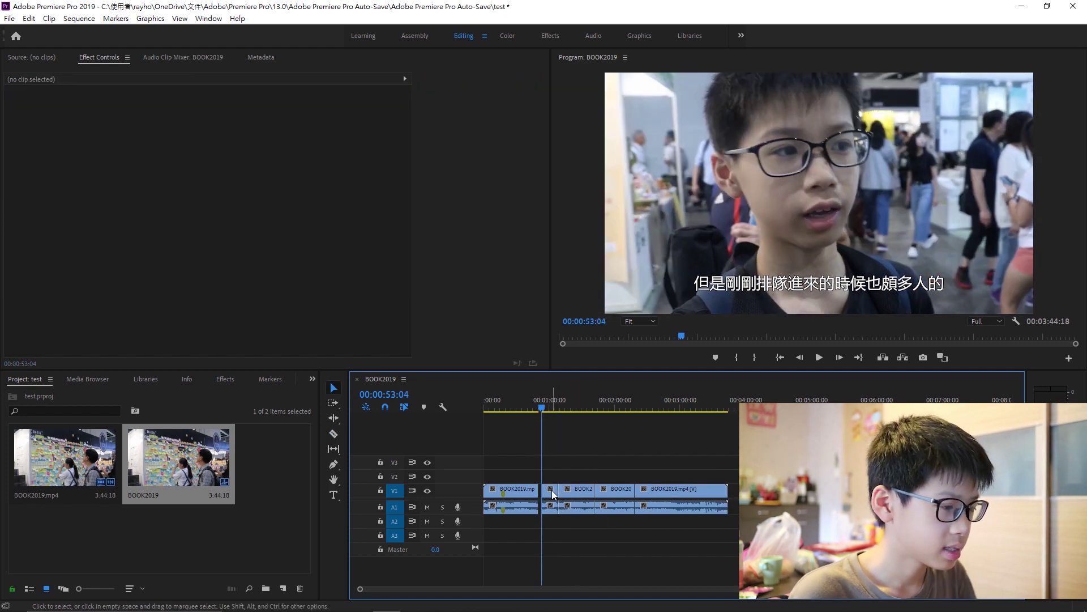
- Close the gap by shifting all following clips left with Track Select Forward
key("j")
key("j")
key("j")
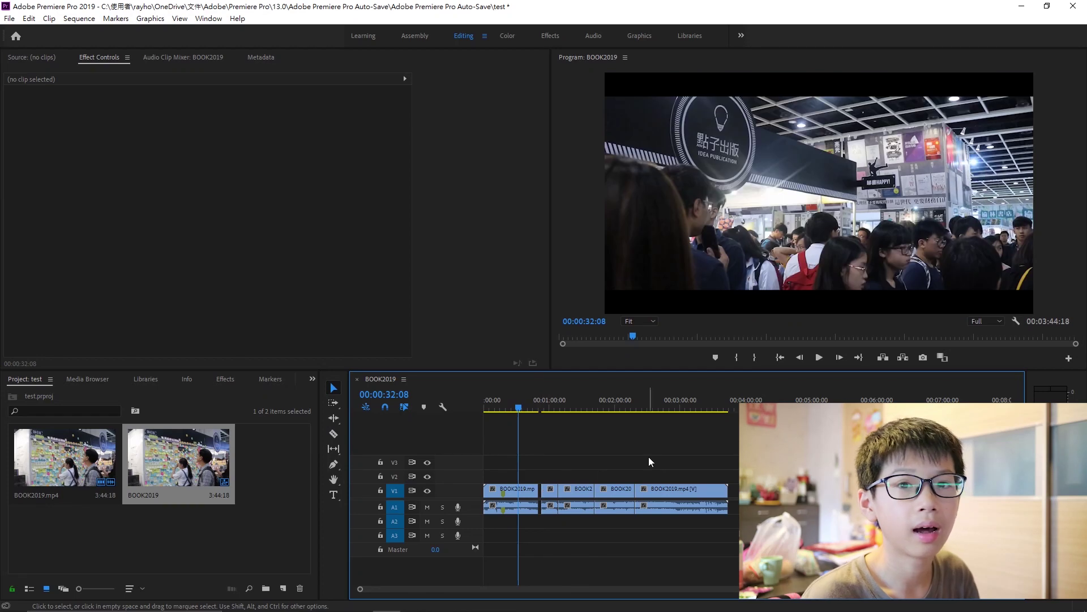
key("a")
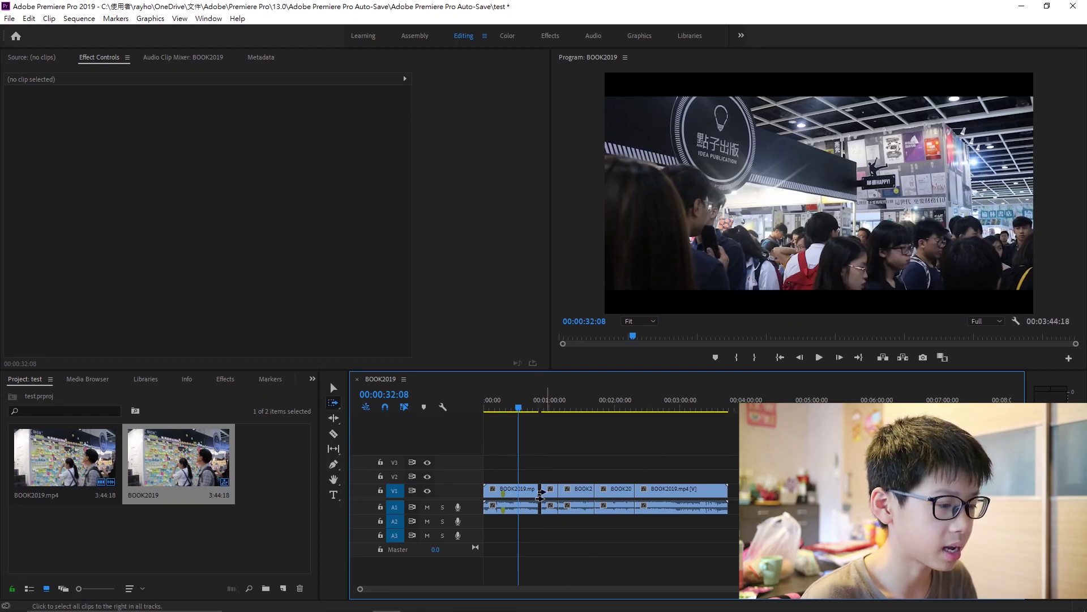
left_click_drag(548, 490, 550, 455)
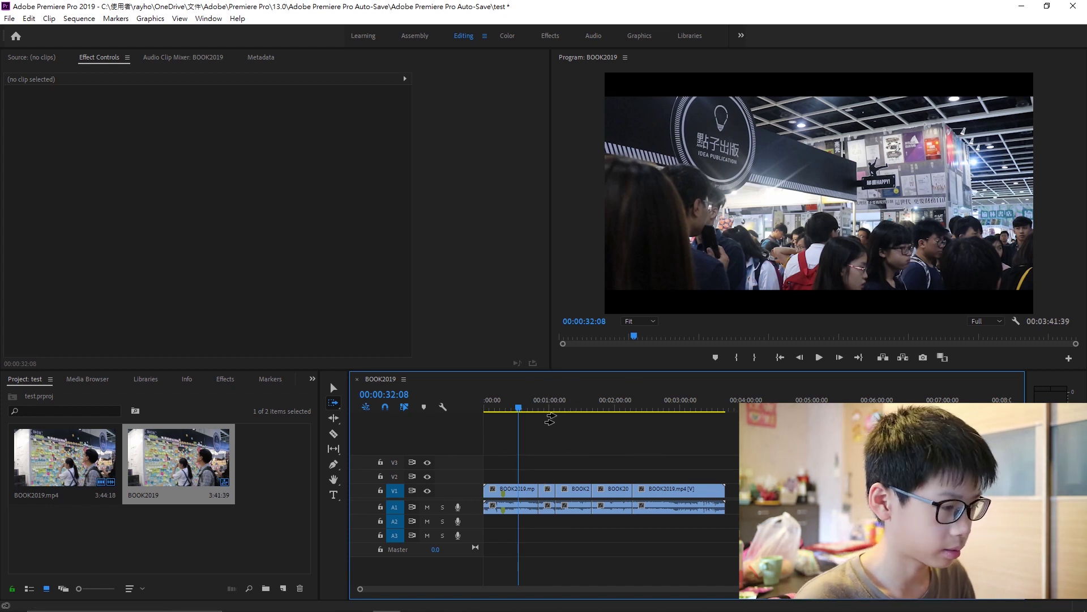
key("v")
- Review the tightened edit by playing from 00:00:44:31
left_click_drag(529, 400, 535, 400)
left_click(541, 395)
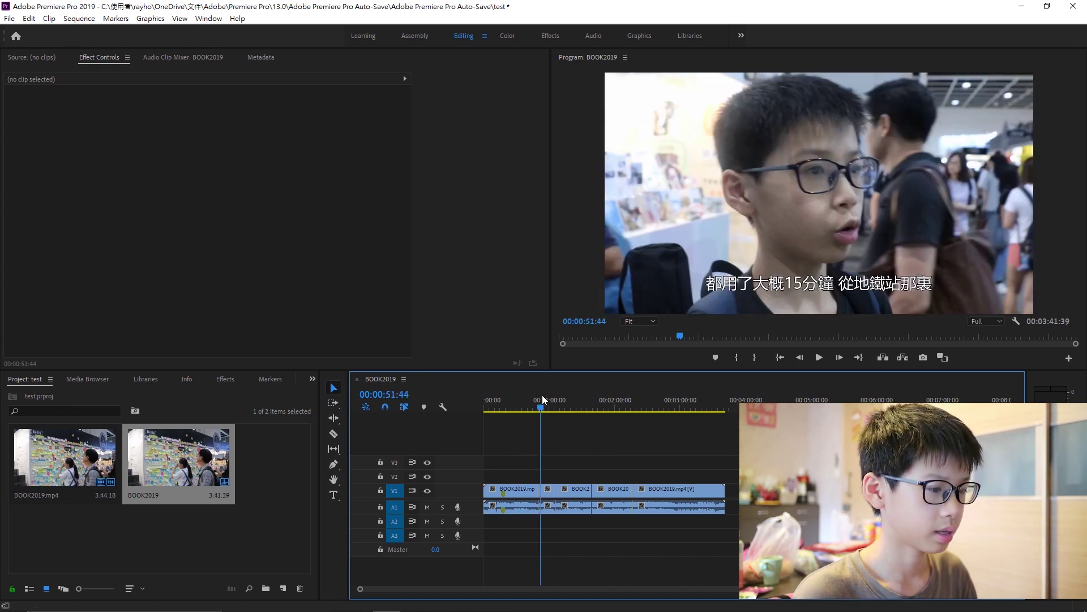
left_click(533, 399)
key("space")
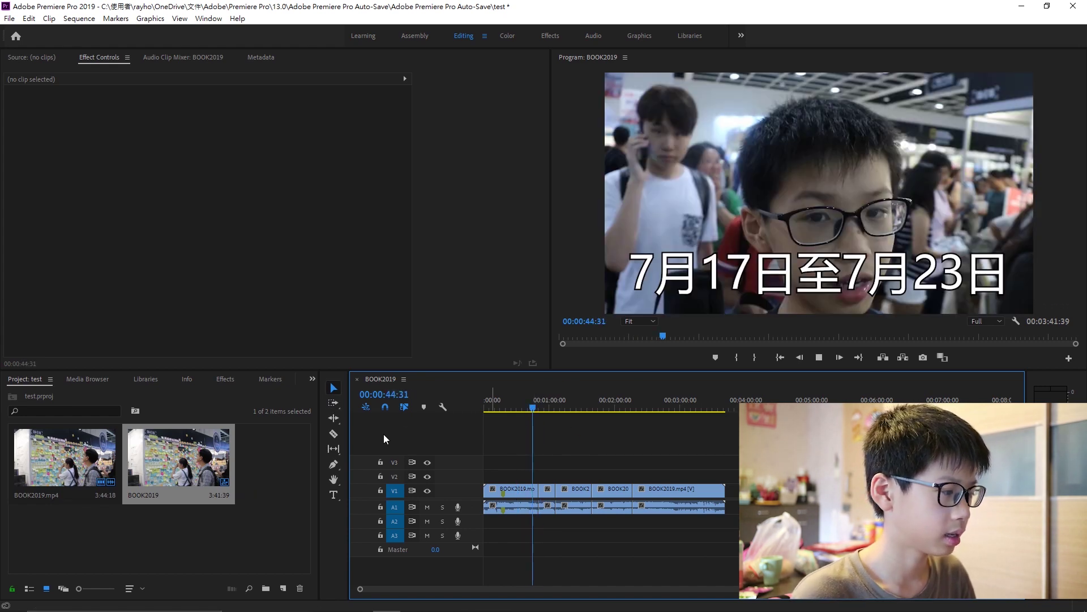
key("space")
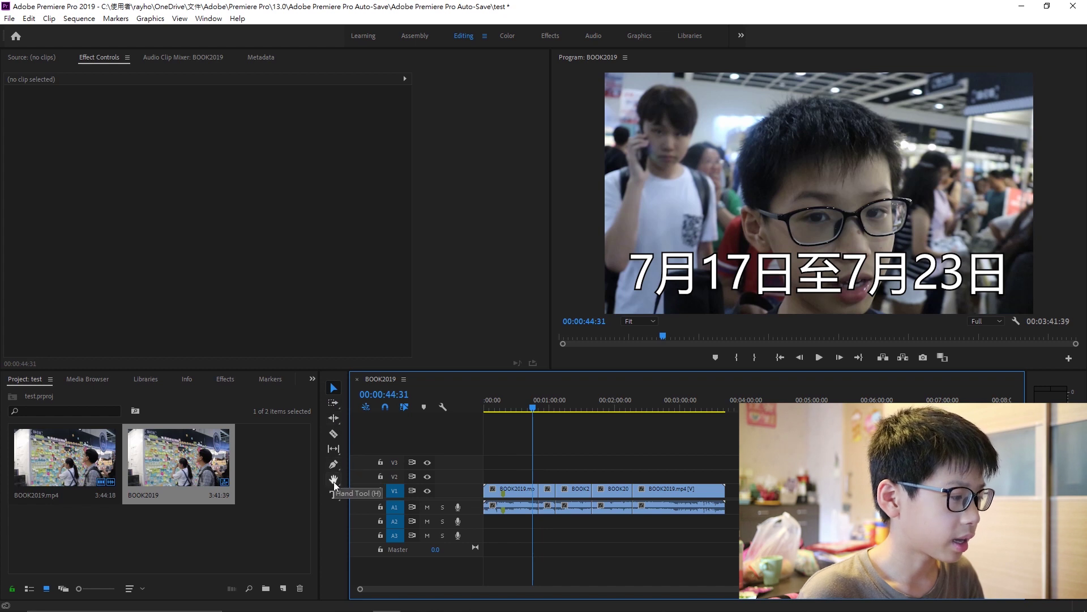
left_click(330, 494)
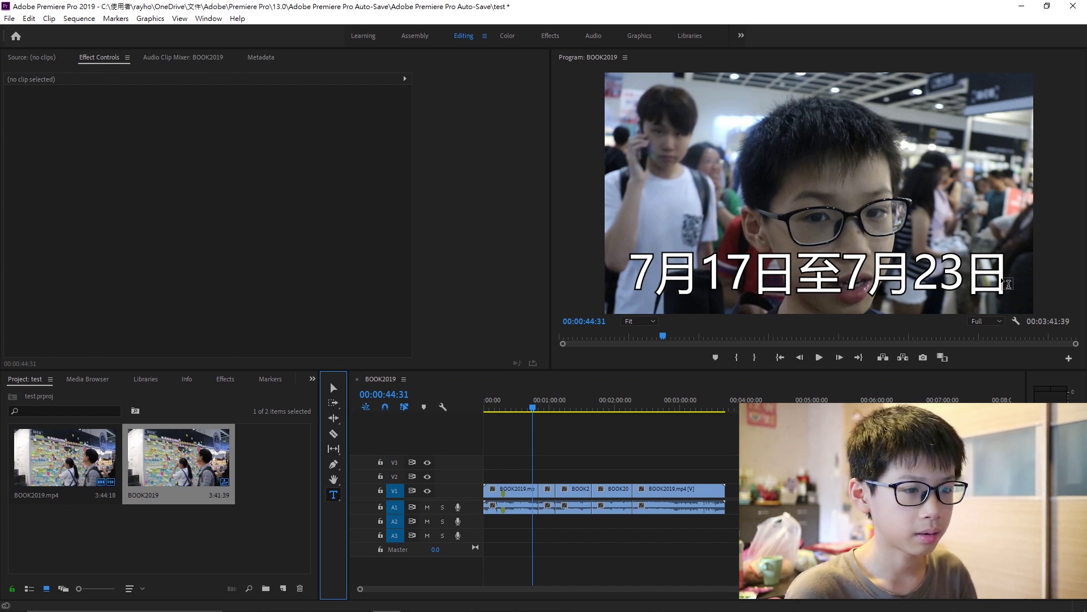
- Create a trial title 'dasddasdfd' at X 851 in Algerian, then clear its text
left_click(810, 116)
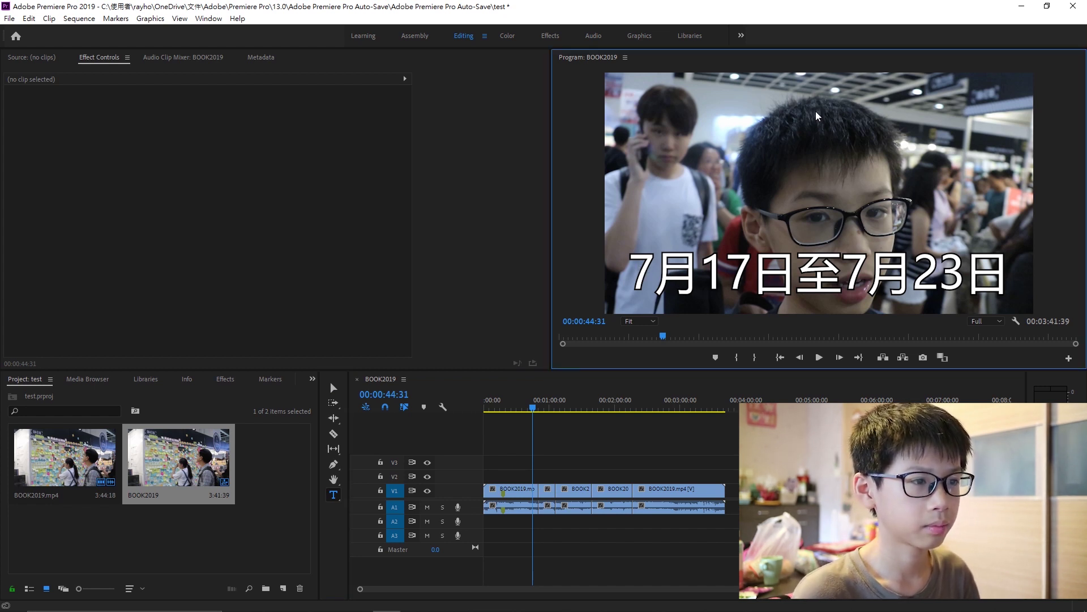
left_click(813, 103)
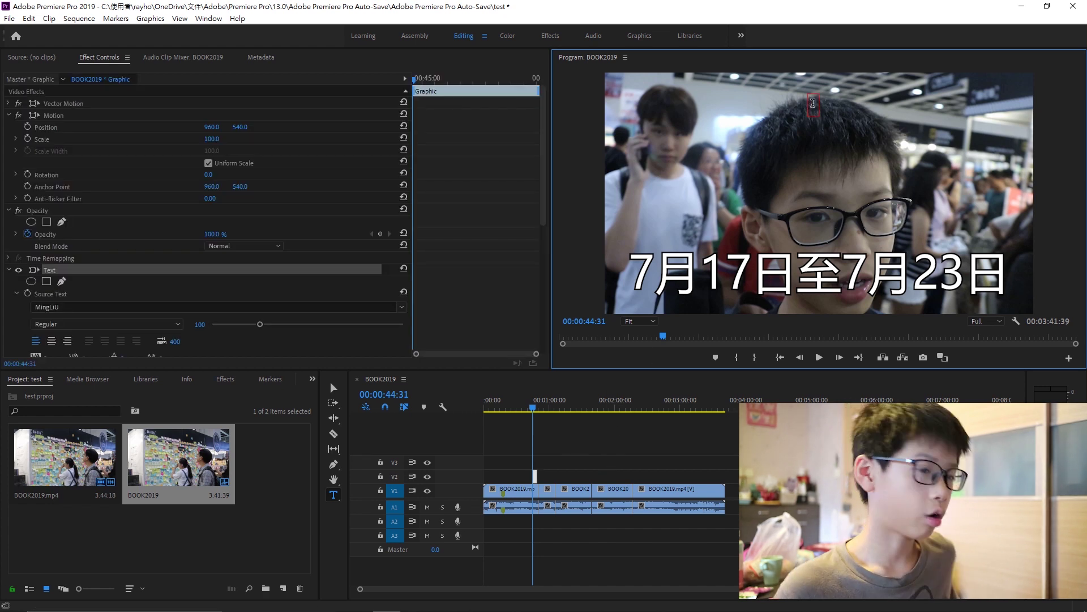
type("dasddas")
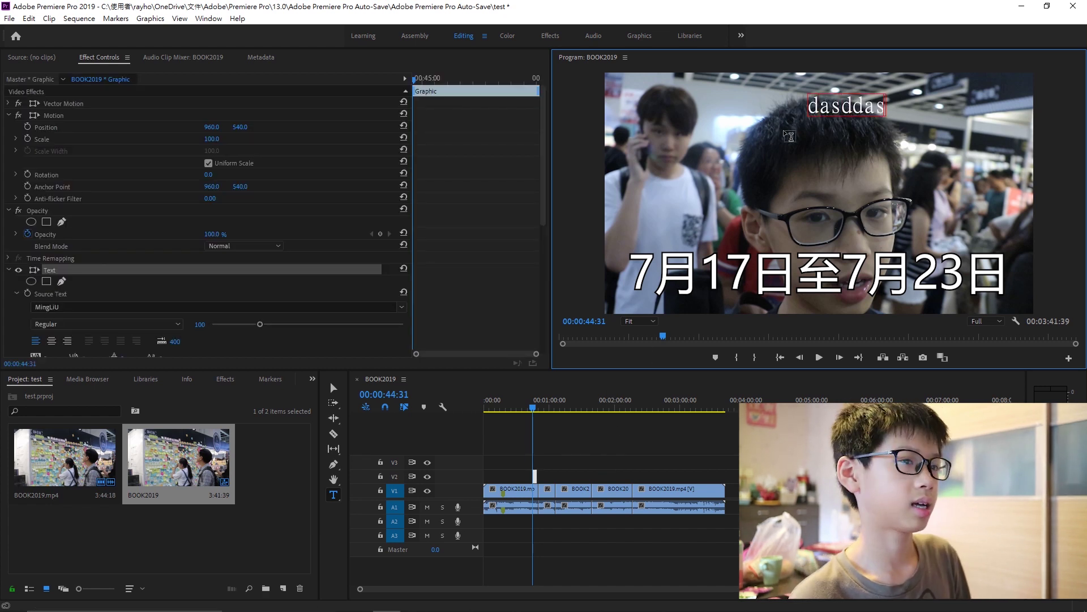
type("dfd")
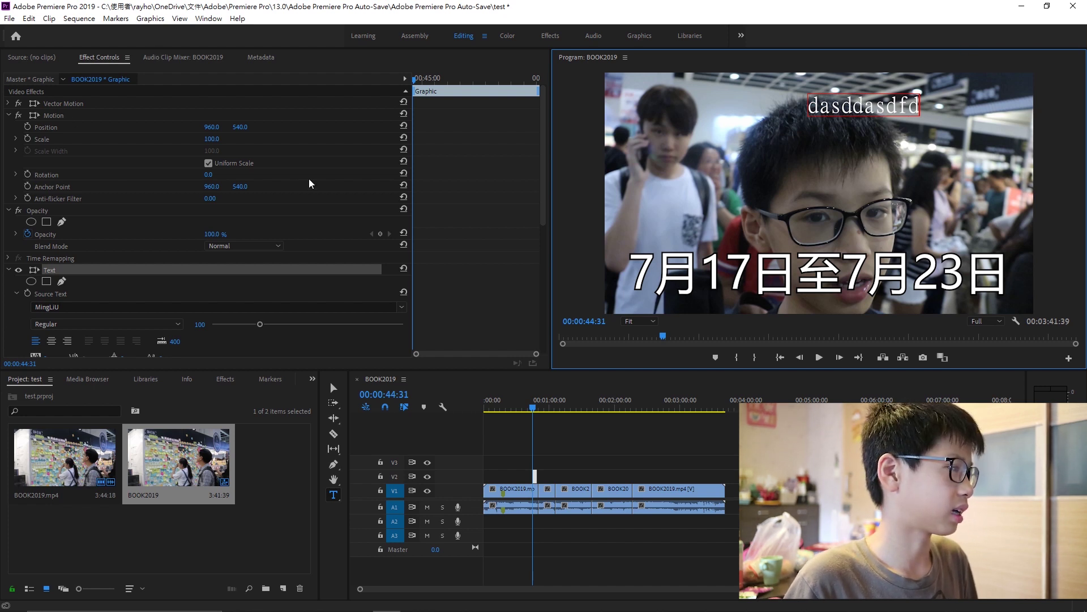
mouse_move(212, 126)
left_mouse_down()
mouse_move(151, 127)
mouse_move(201, 139)
left_mouse_up()
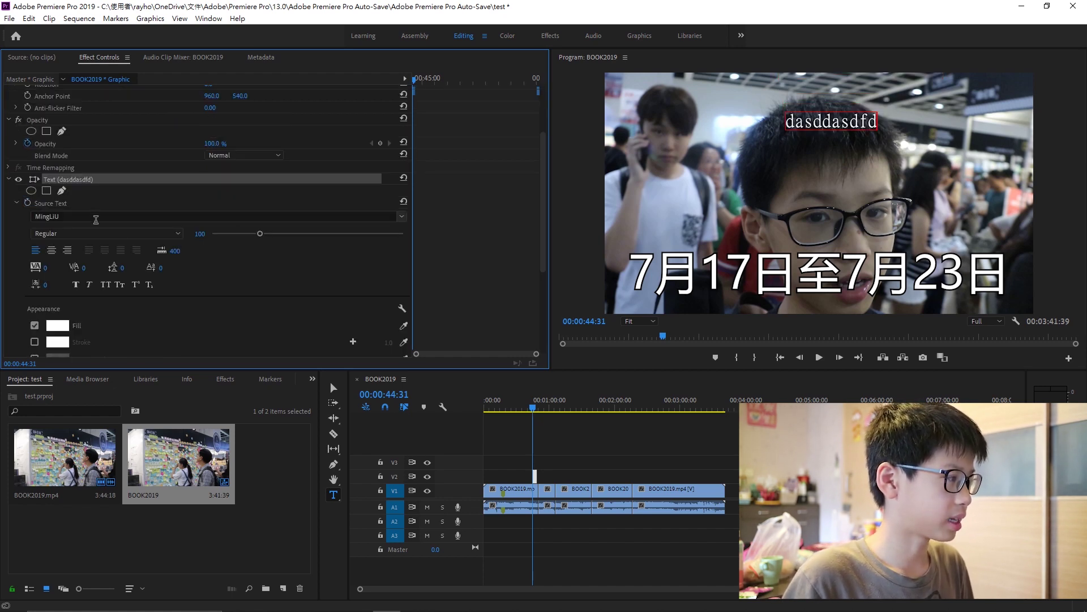
left_click(96, 218)
left_click(197, 337)
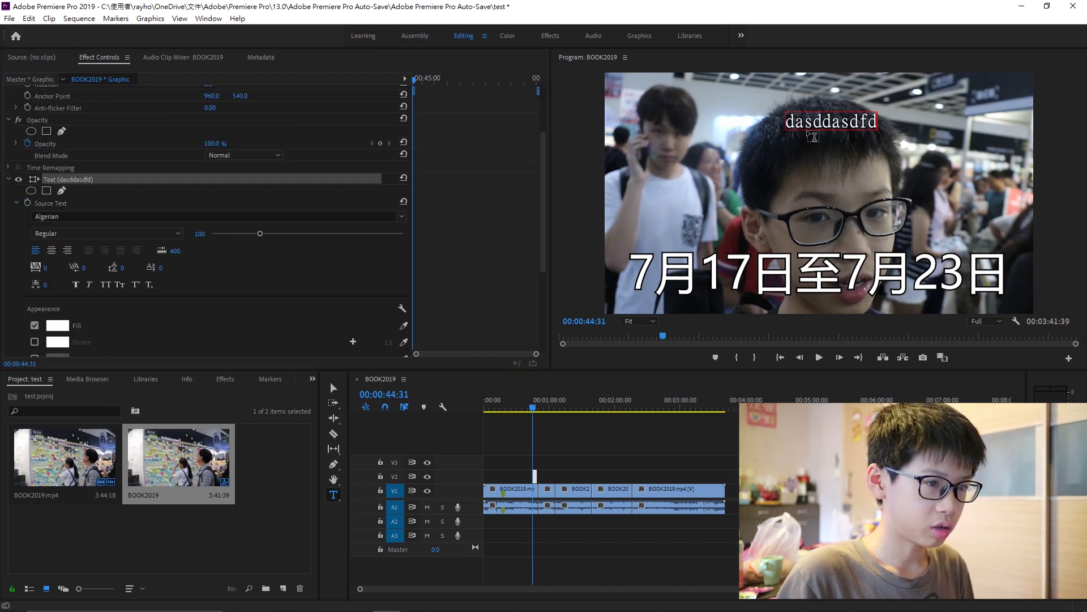
left_click_drag(790, 121, 878, 122)
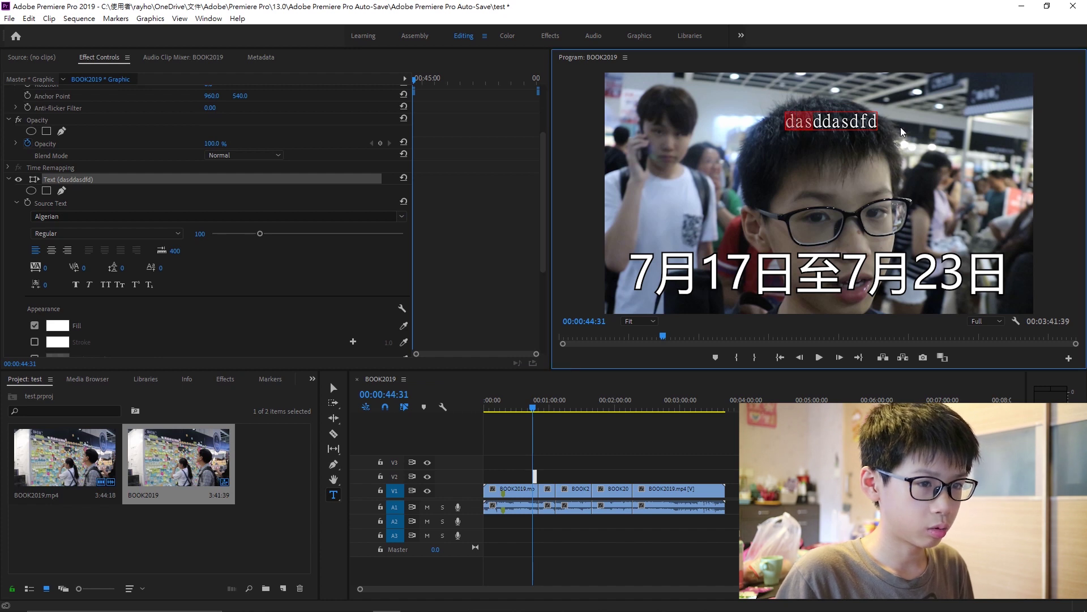
left_click(185, 216)
left_click(161, 342)
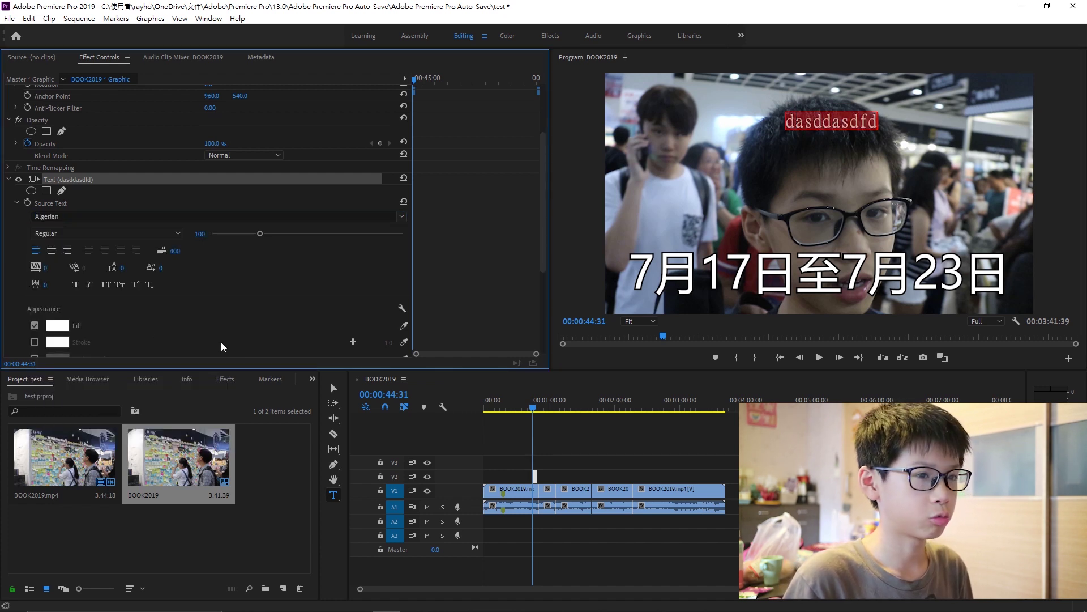
left_click(830, 120)
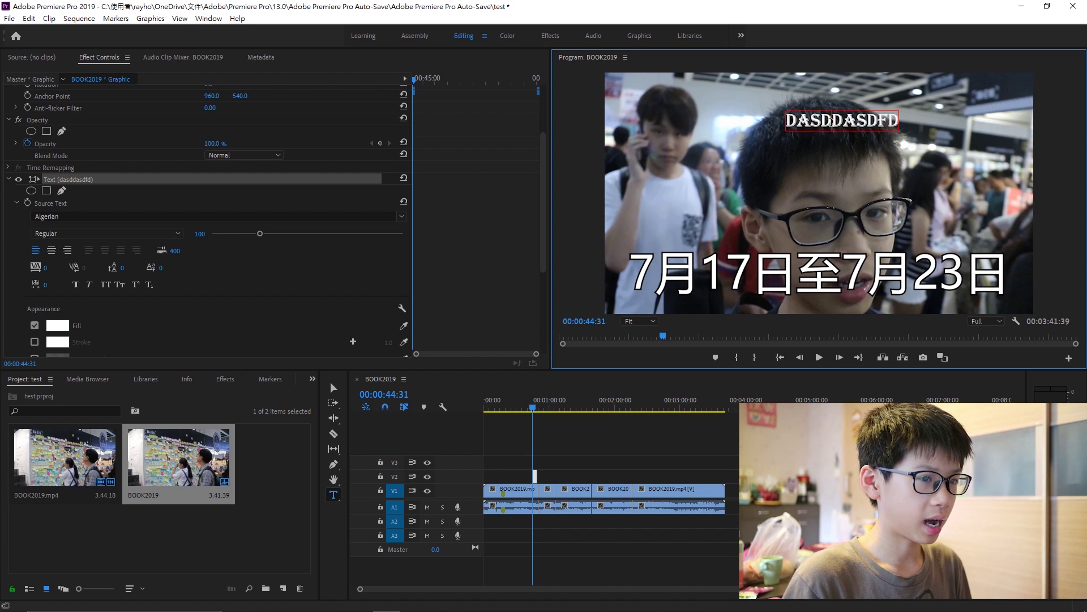
double_click(831, 121)
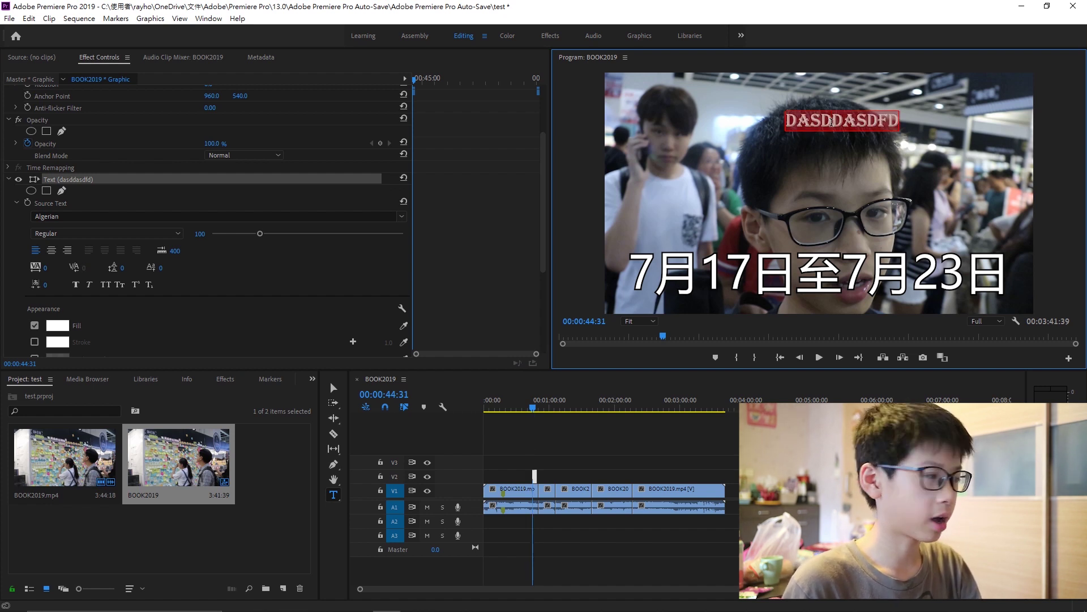
key("BackSpace")
- Type 'dsaasd' in Blackadder ITC and turn on Stroke
left_click(90, 216)
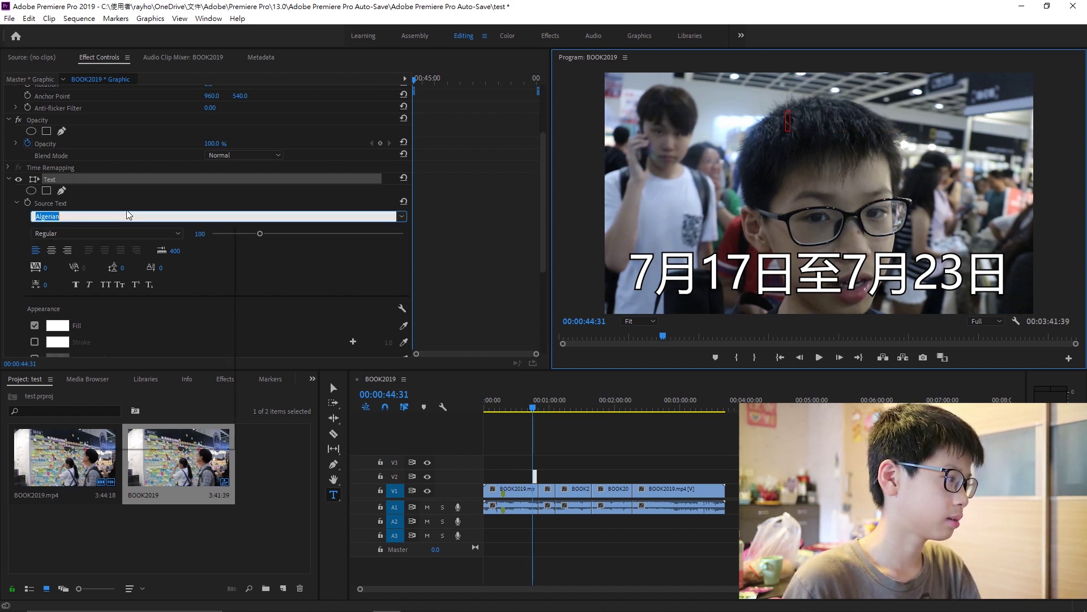
left_click(105, 387)
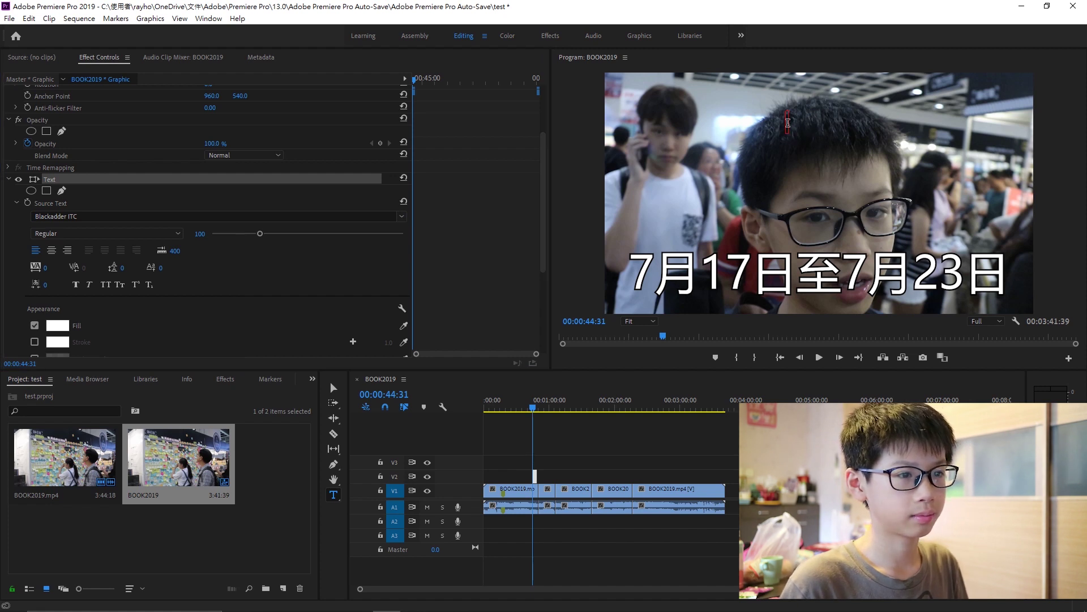
type("dsaasd")
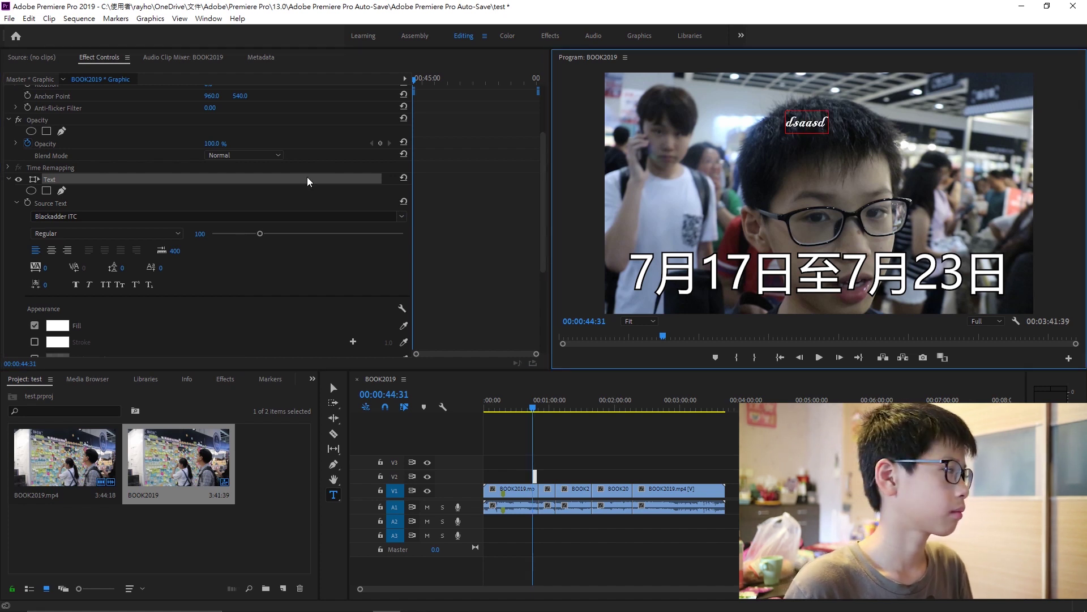
scroll(274, 213, "down", 2)
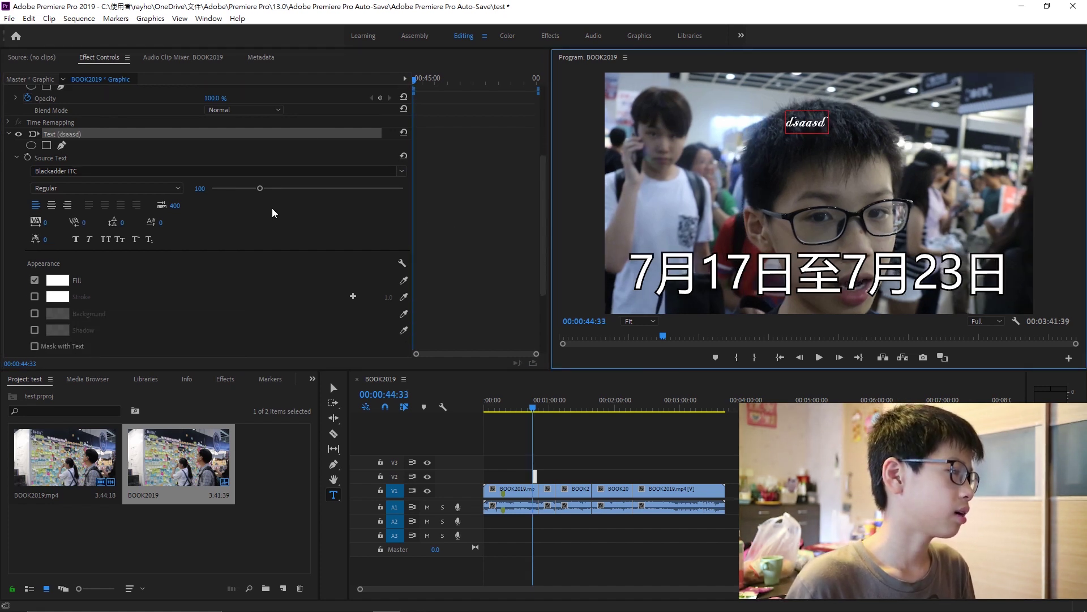
scroll(113, 290, "down", 1)
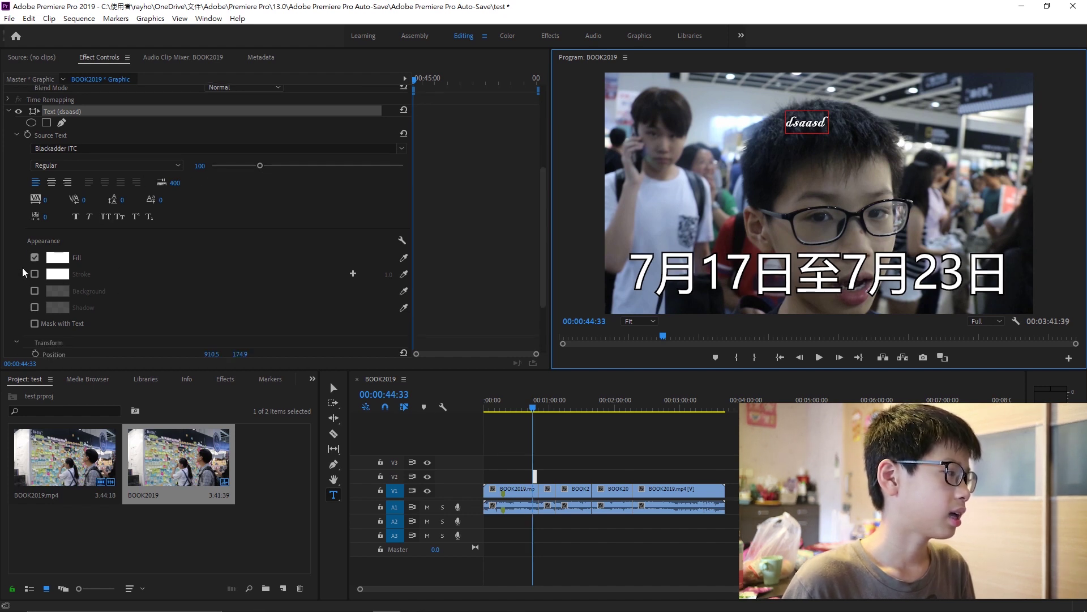
left_click(57, 258)
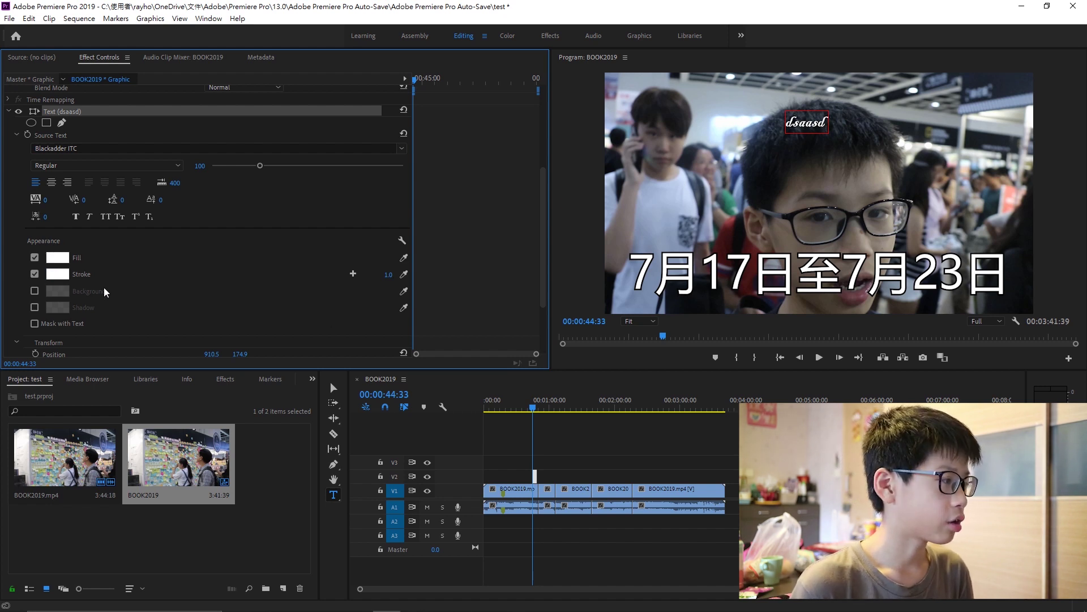
- Give the title a black stroke, first trying a width of 66
left_click(57, 274)
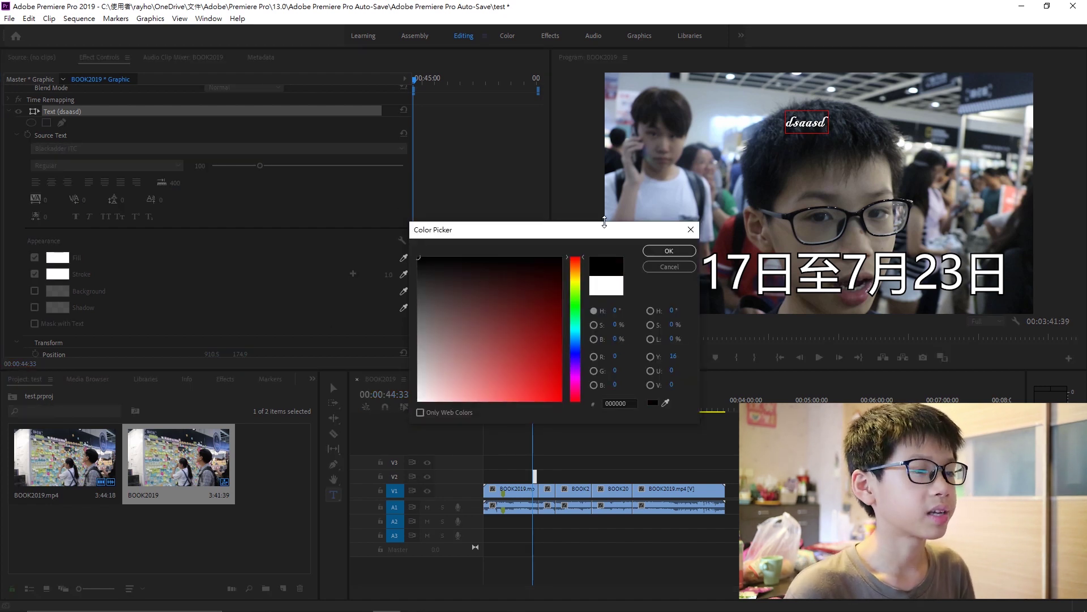
left_click(652, 250)
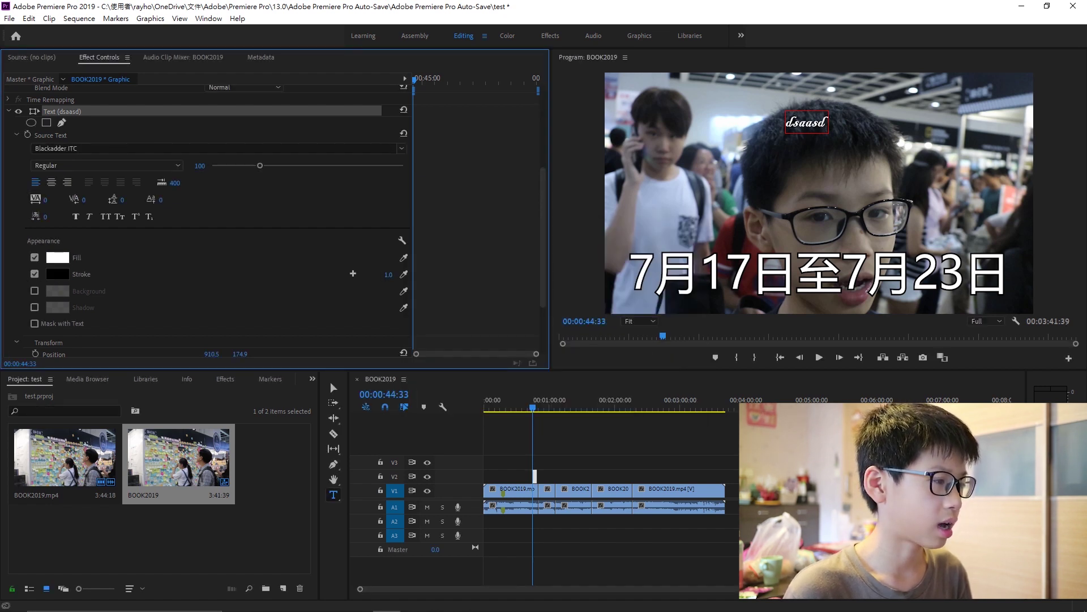
left_click_drag(387, 274, 398, 274)
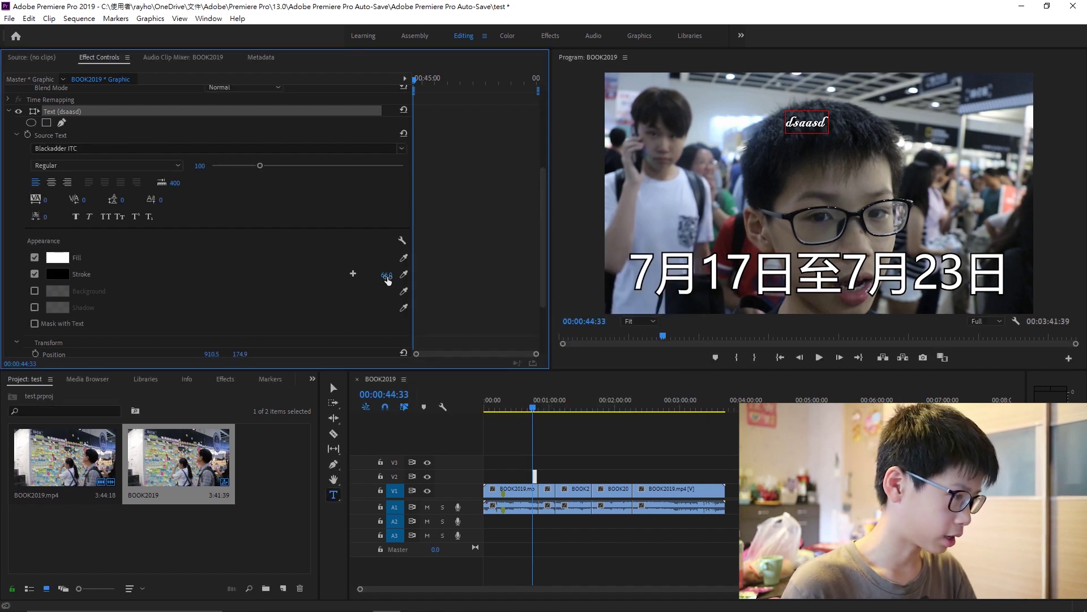
left_click(376, 274)
left_click(73, 274)
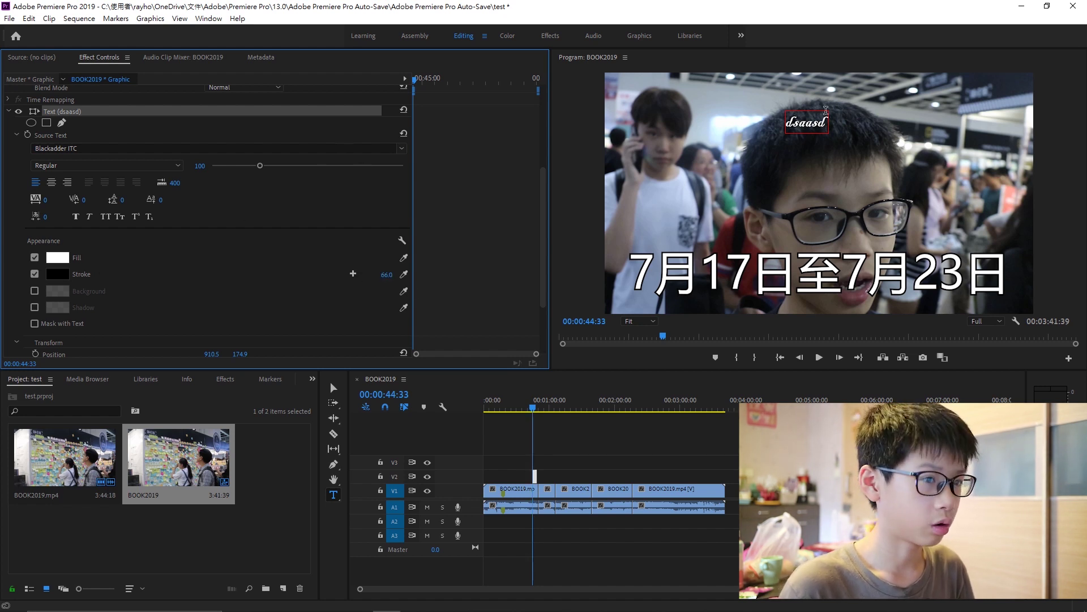
left_click(813, 121)
- Re-enable the black stroke and set its width to 10
left_click(34, 274)
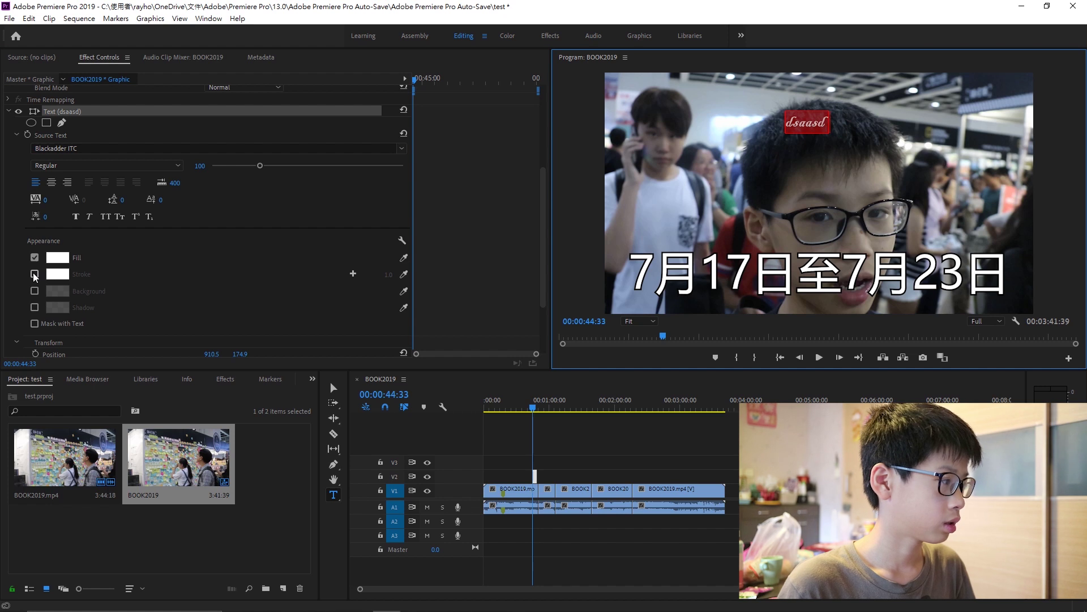
left_click(57, 274)
left_click(491, 259)
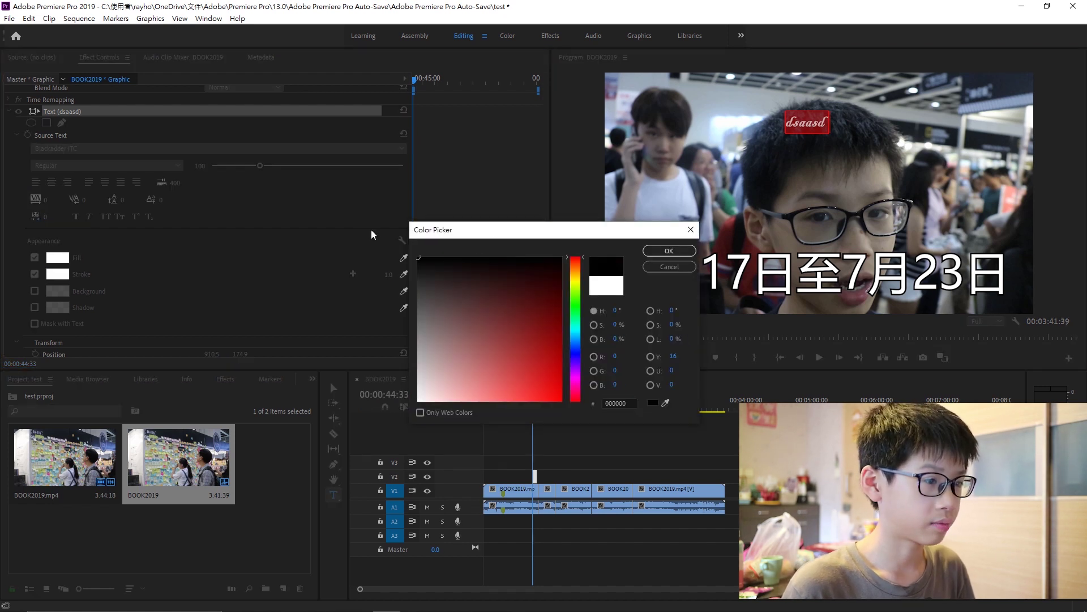
left_click(669, 250)
left_click(389, 275)
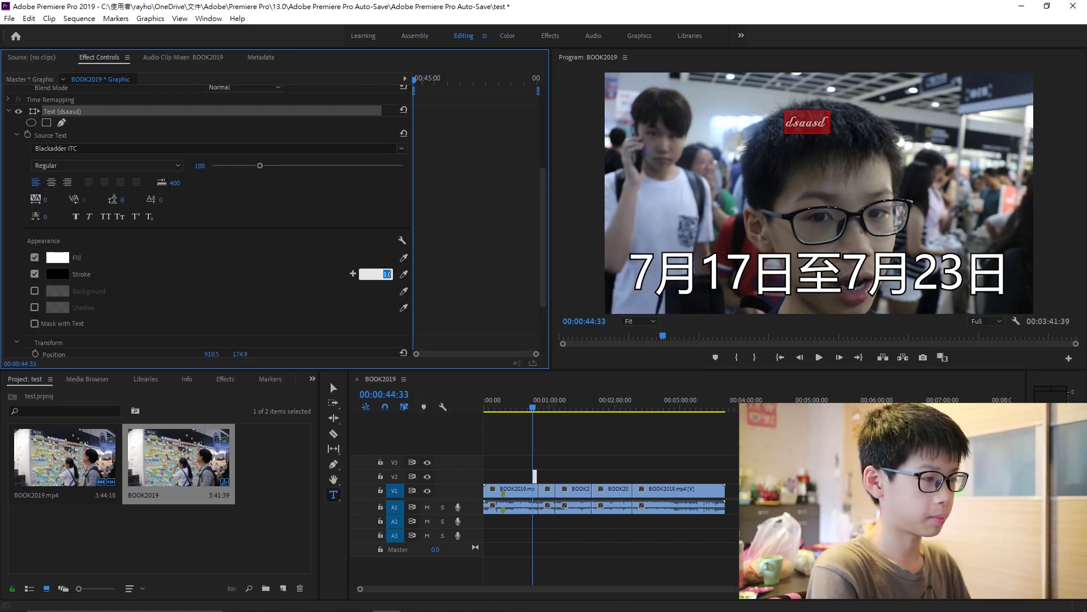
type("10")
key("Return")
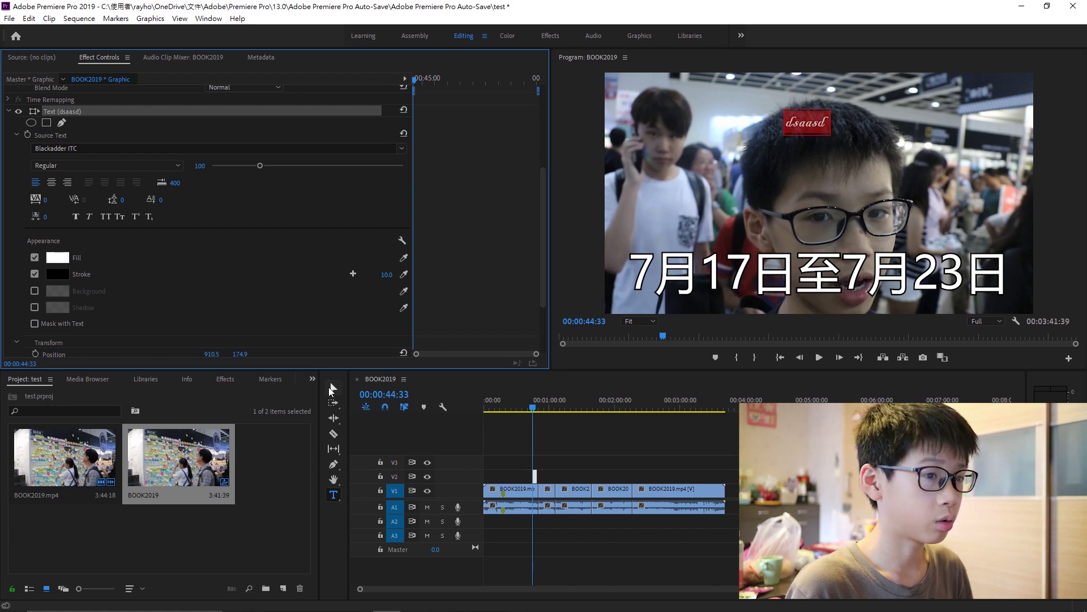
- Move the dsaasd title down over the boy's face and scale it up
left_click(331, 387)
mouse_move(786, 115)
left_mouse_down()
mouse_move(779, 170)
mouse_move(971, 118)
left_mouse_up()
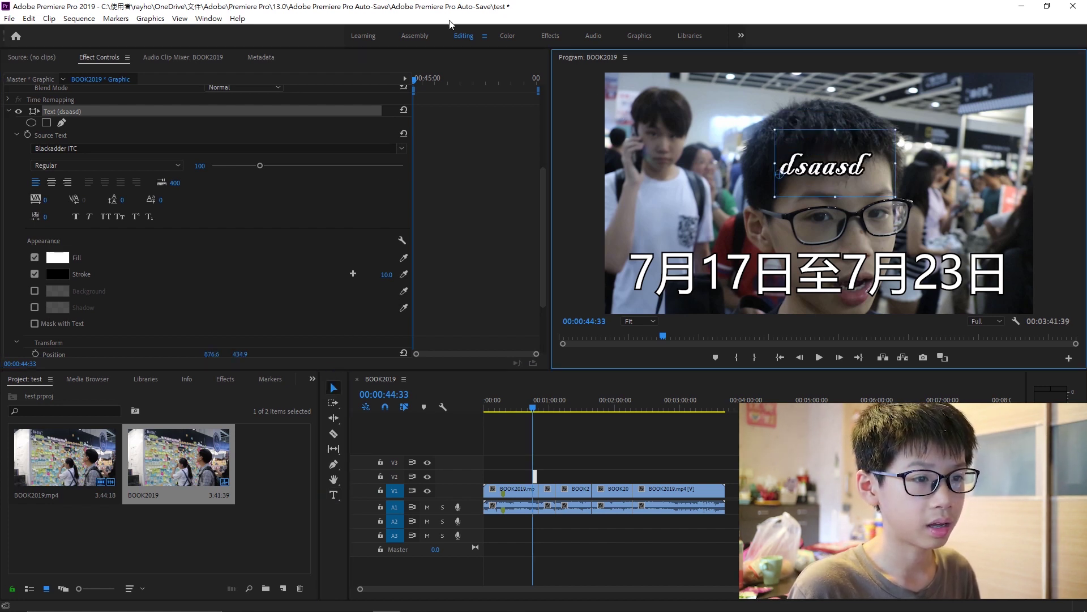
left_click_drag(532, 406, 464, 406)
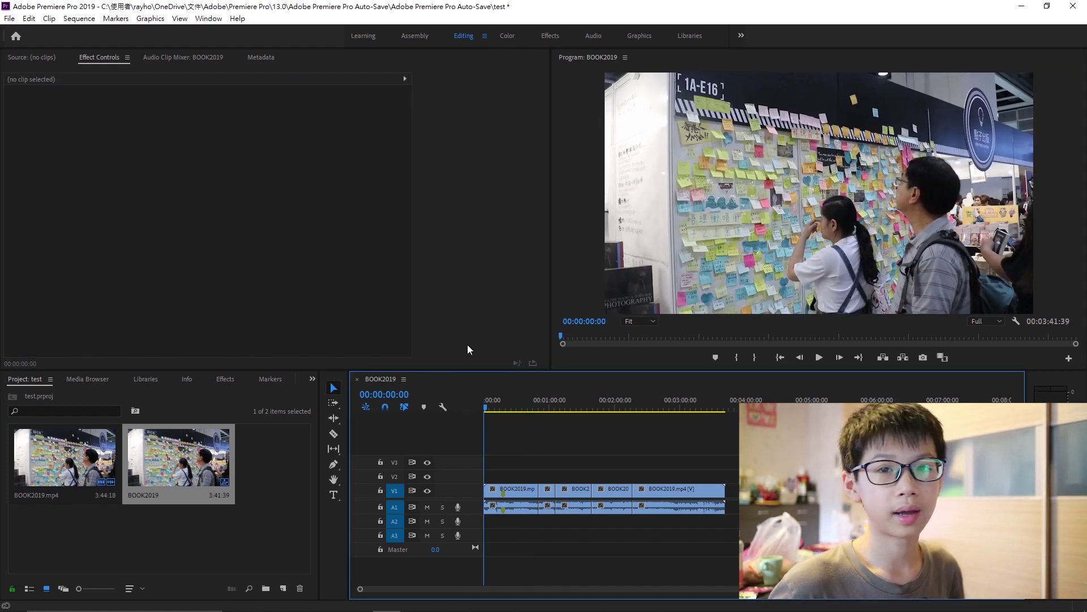
left_click(531, 401)
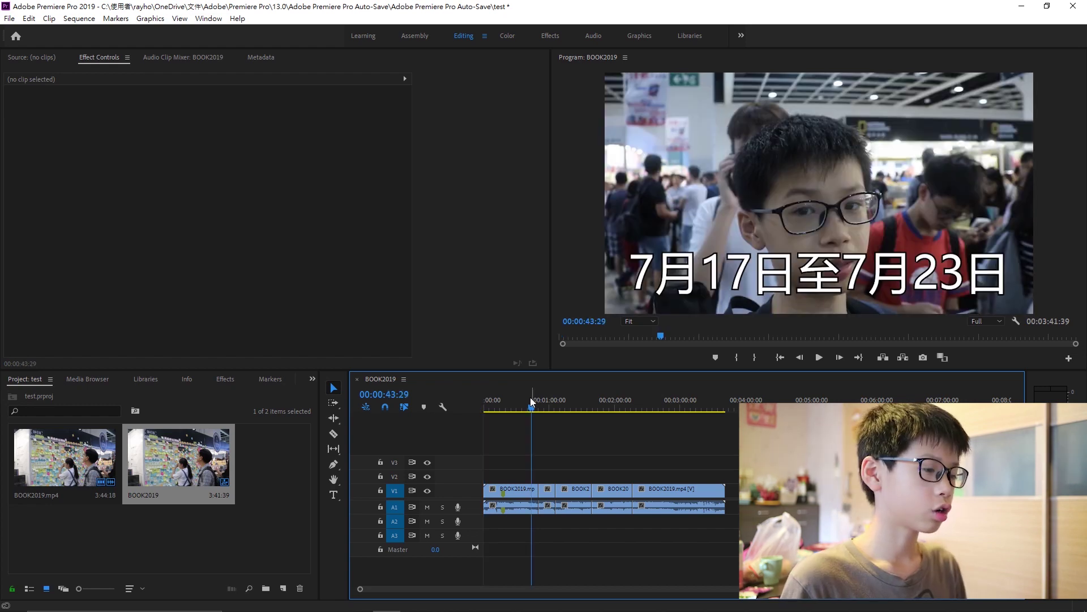
left_click_drag(531, 402, 525, 400)
left_click(541, 36)
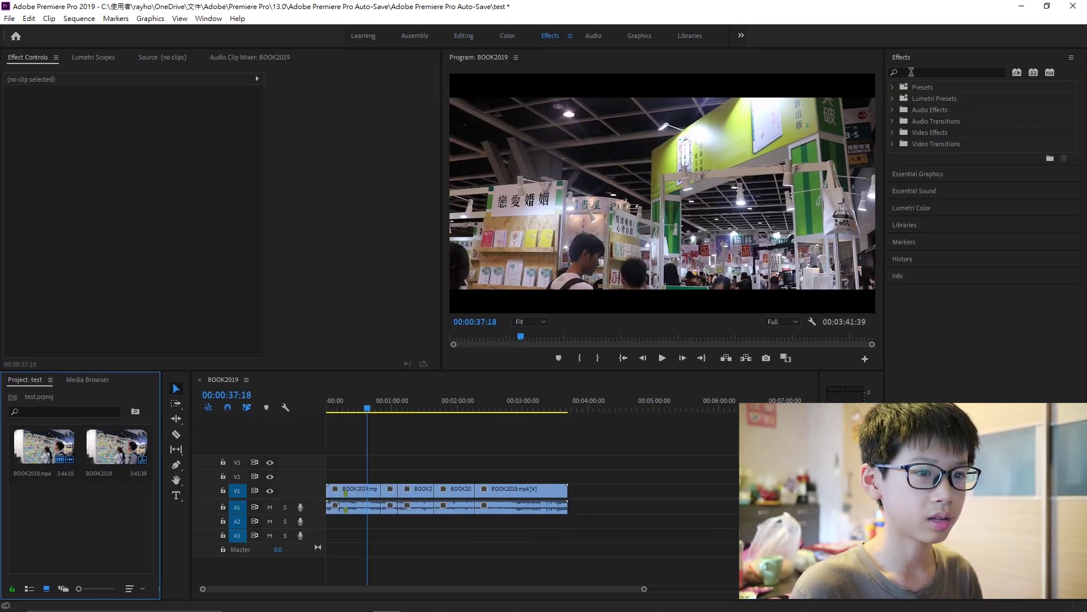
left_click(911, 72)
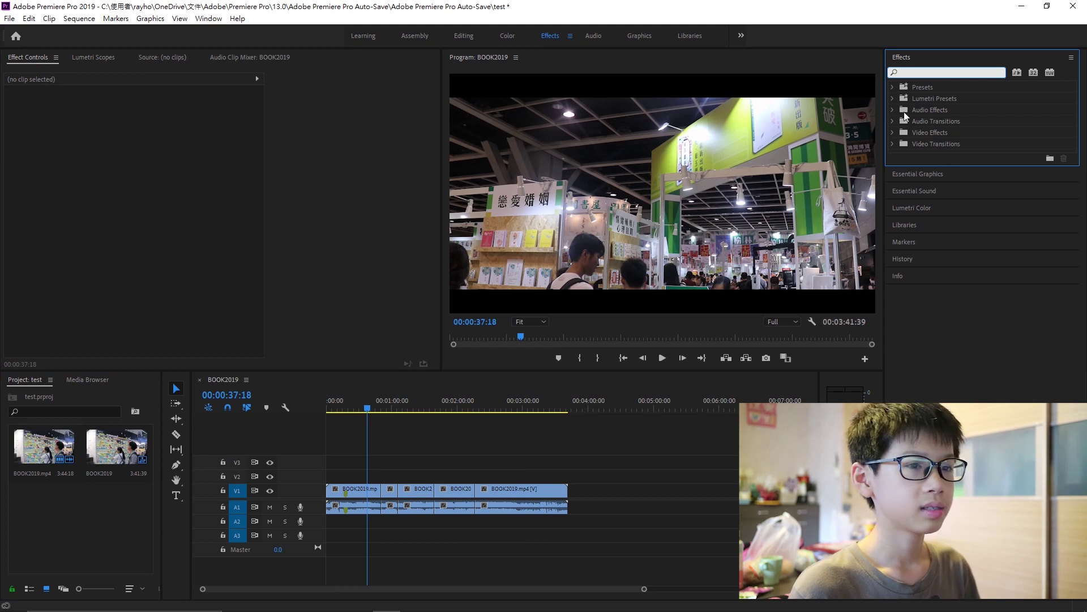
left_click(892, 143)
left_click(899, 155)
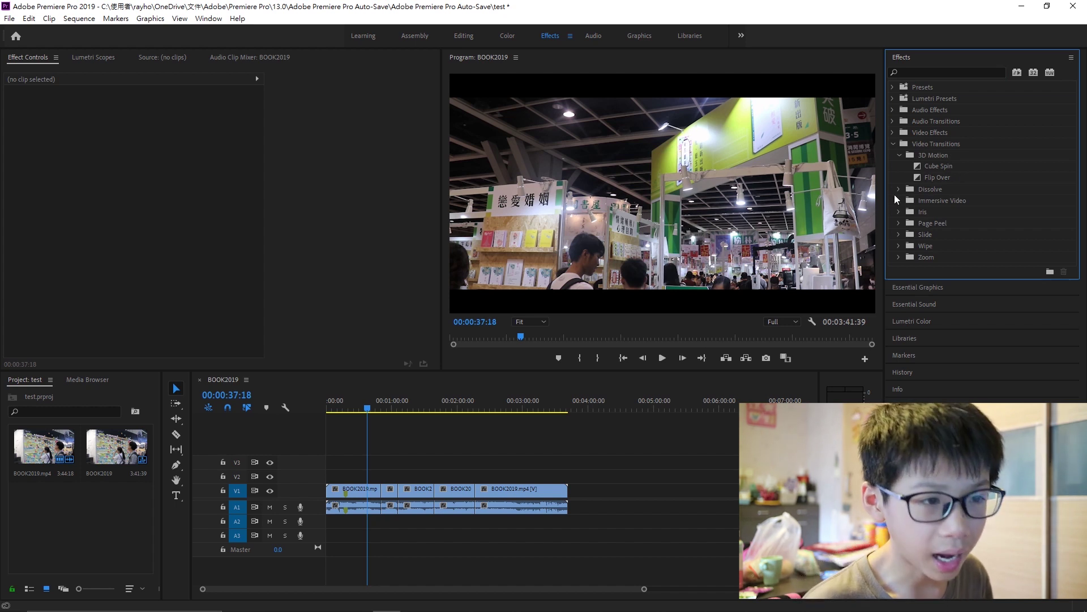
left_click(899, 189)
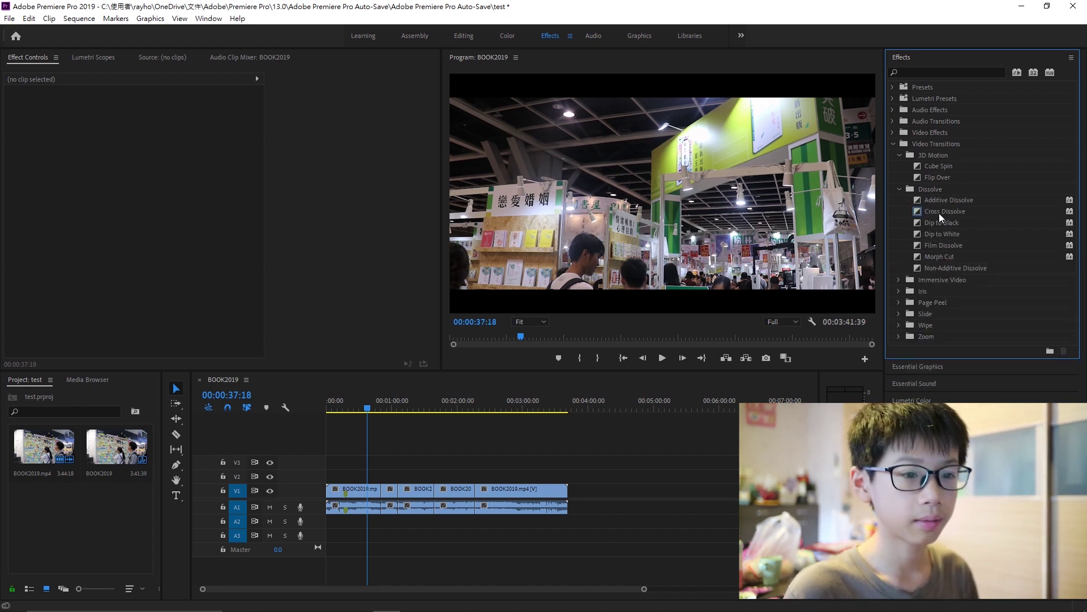
left_click(940, 203)
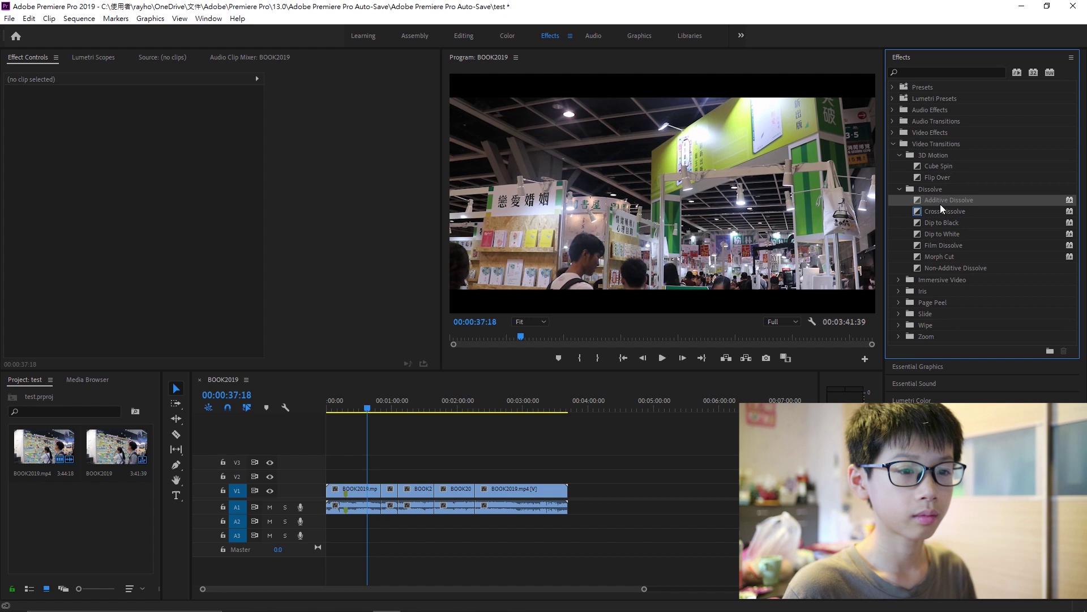
left_click(932, 166)
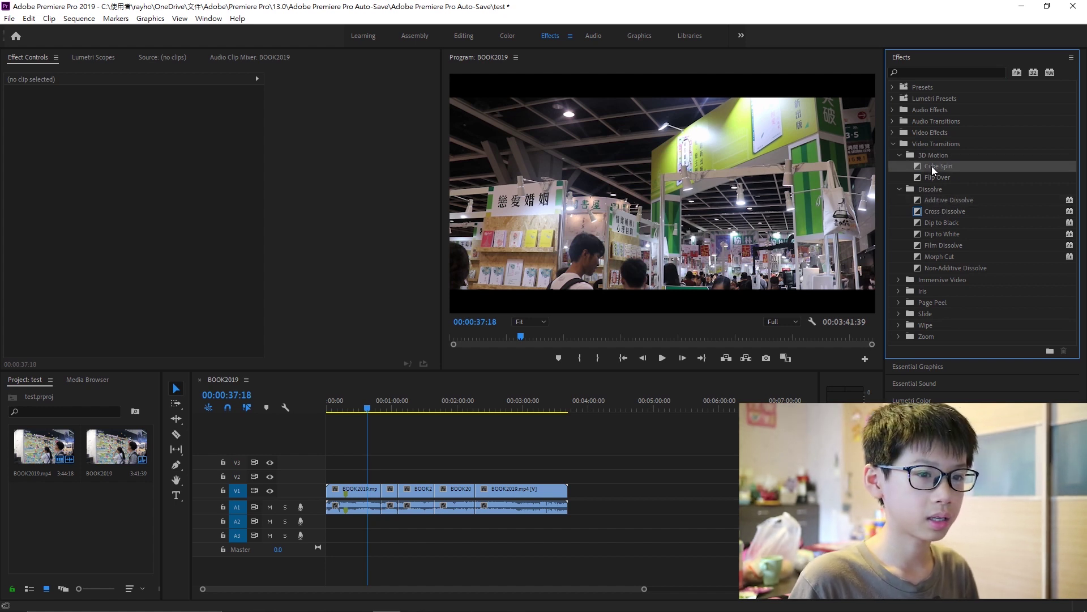
left_click_drag(932, 165, 385, 497)
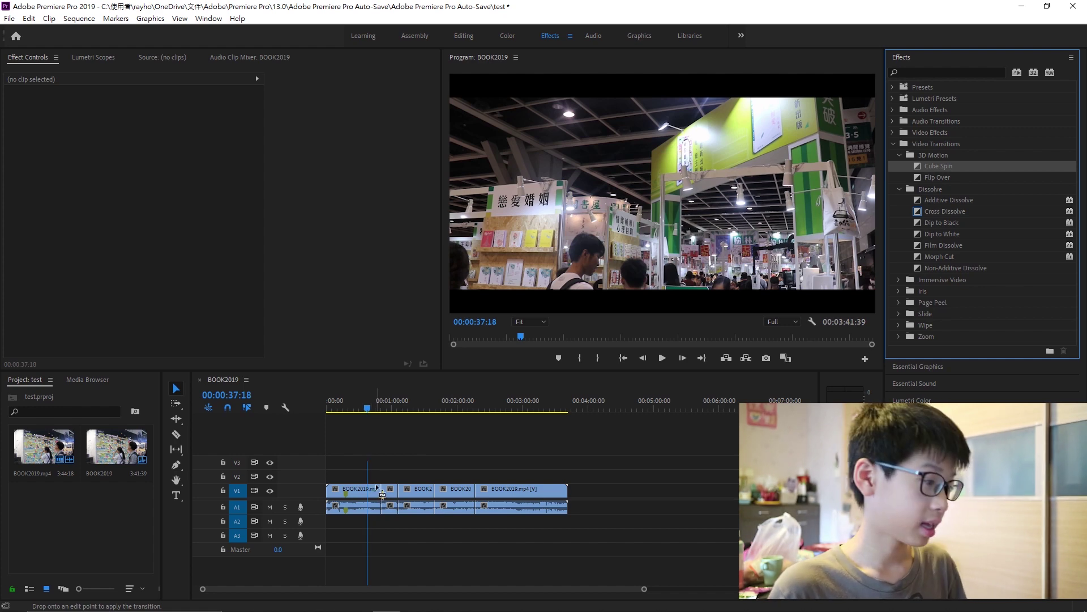
left_click(379, 409)
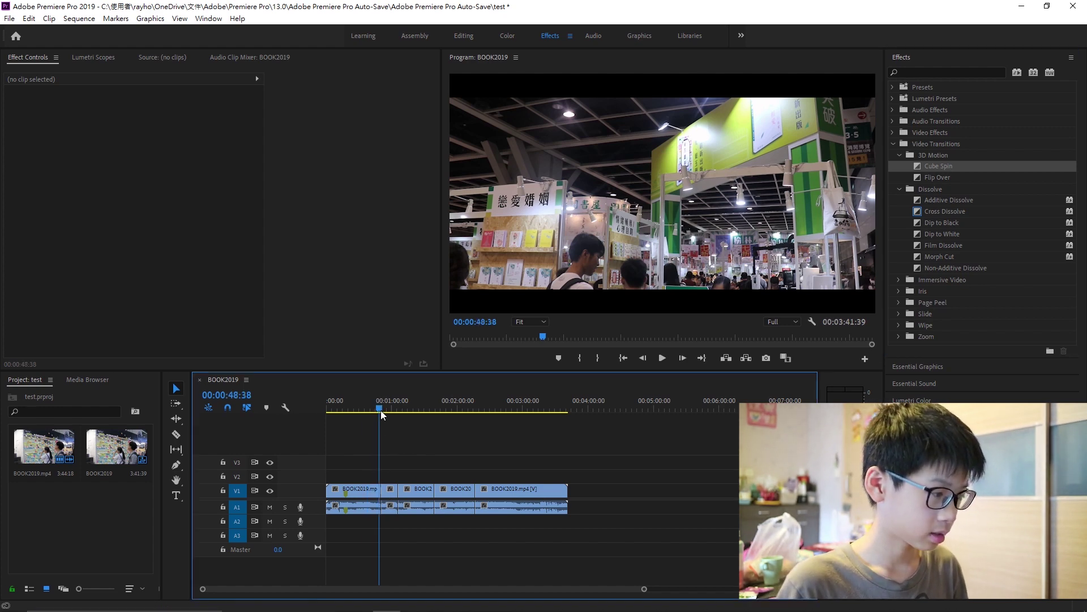
key("space")
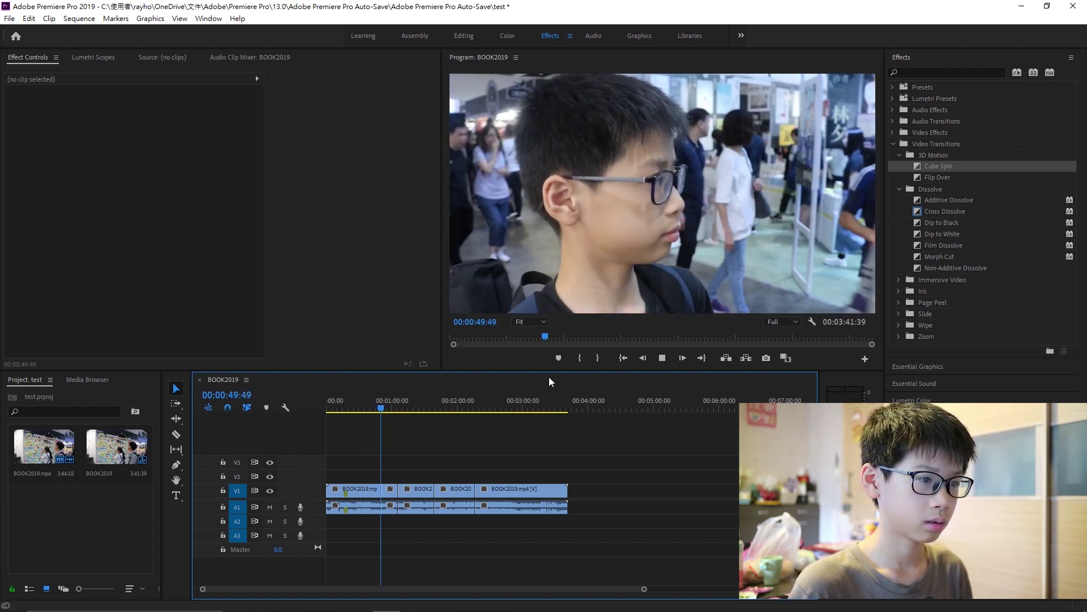
left_click(781, 323)
left_click(781, 340)
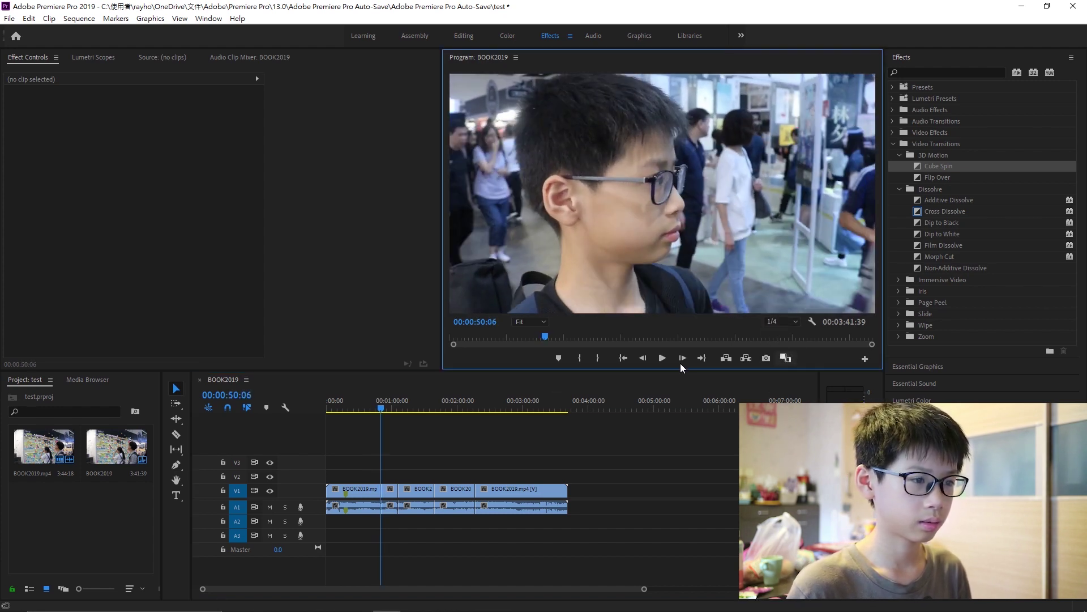
left_click(378, 405)
key("space")
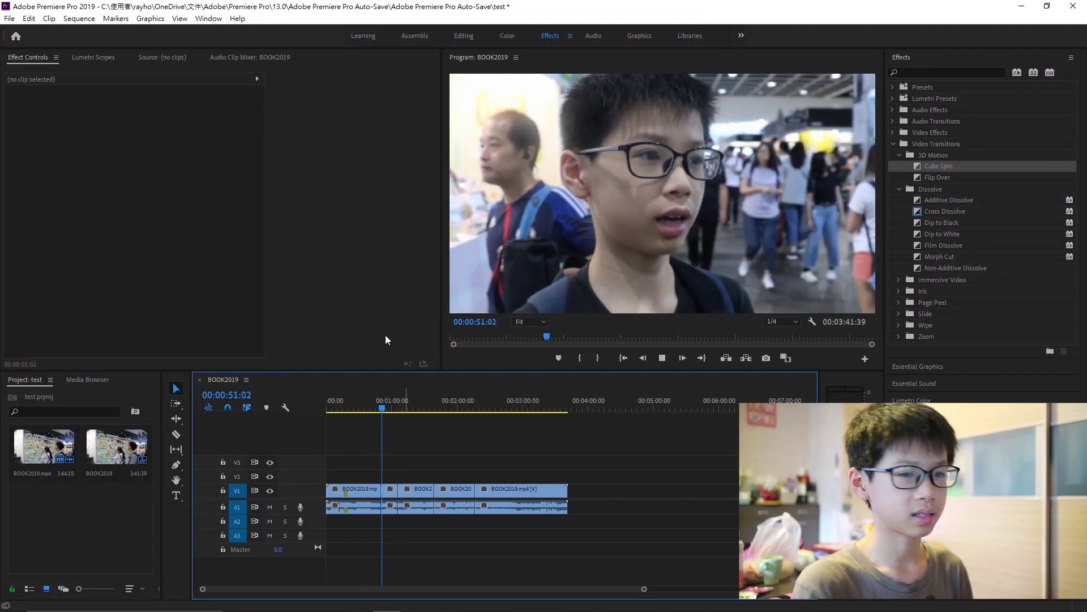
key("space")
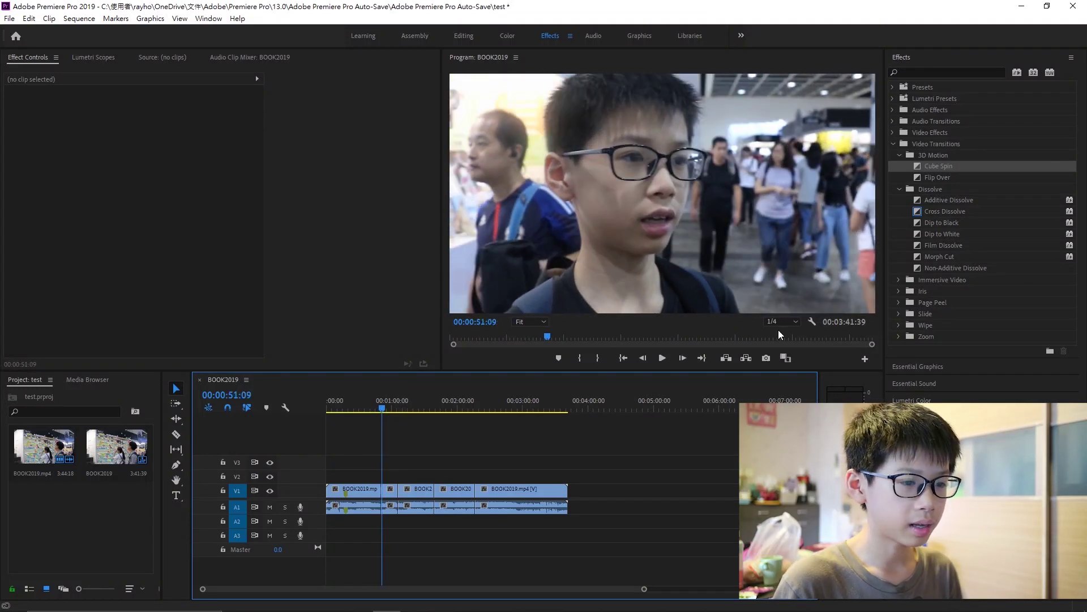
left_click(781, 322)
left_click(784, 358)
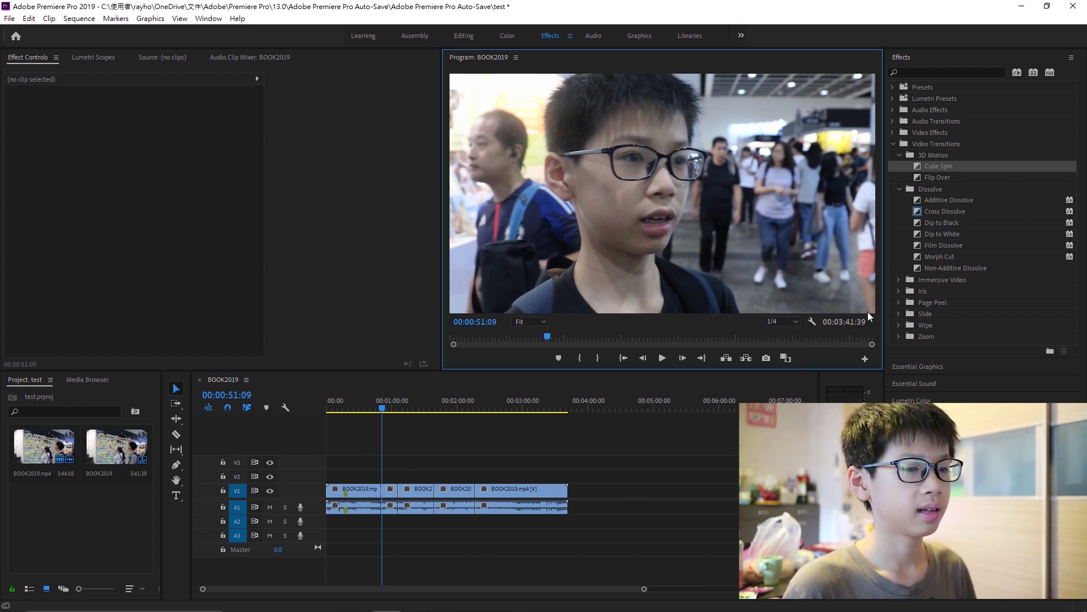
left_click(777, 322)
left_click(776, 354)
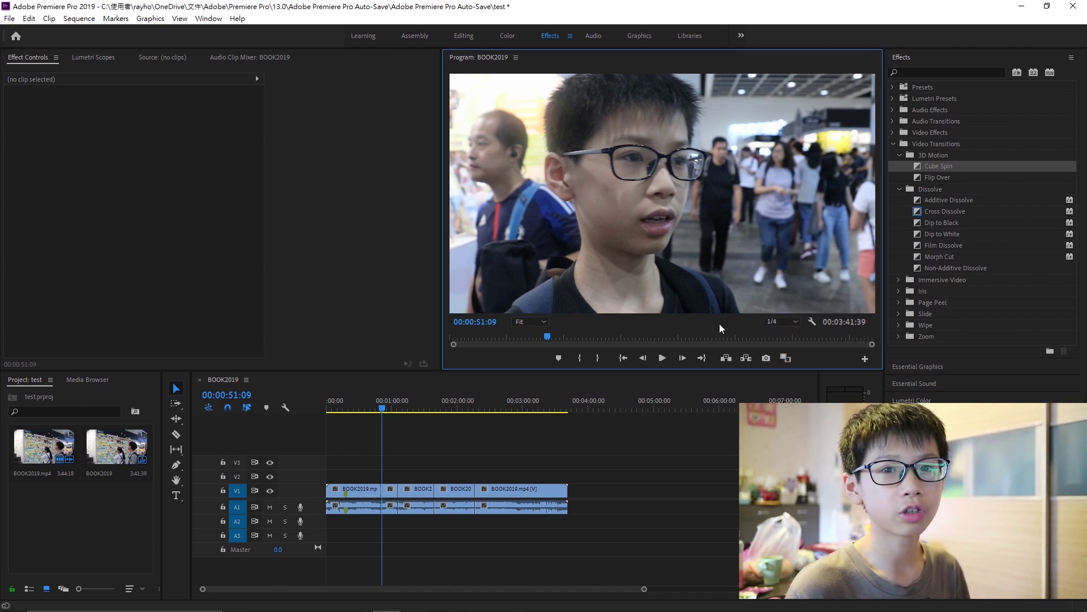
key("shift+3")
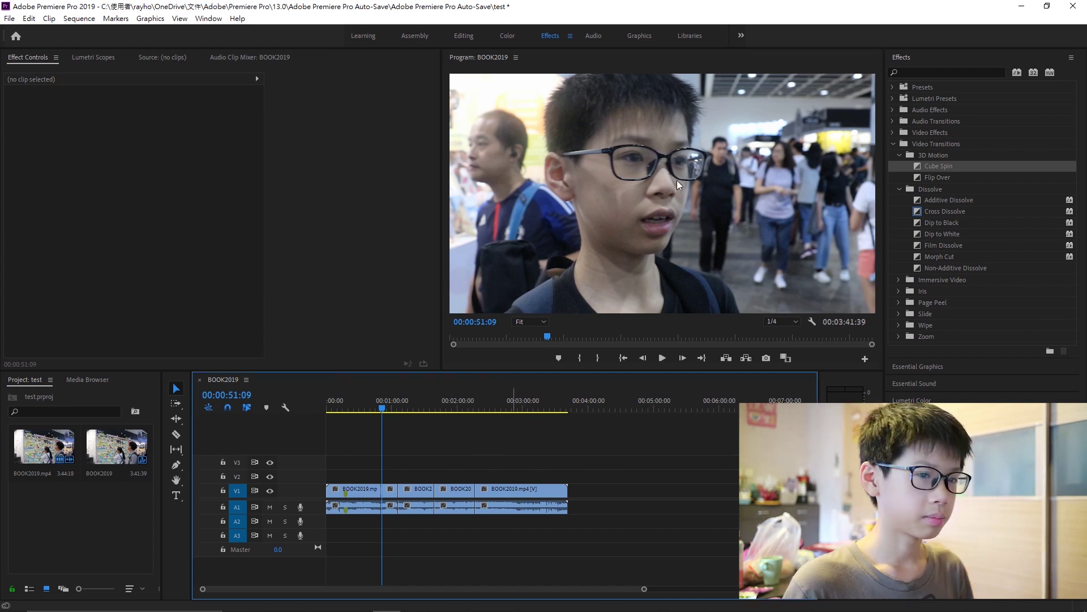
- Search the Effects panel for 'white' and apply Black & White to the interview clip
left_click(921, 72)
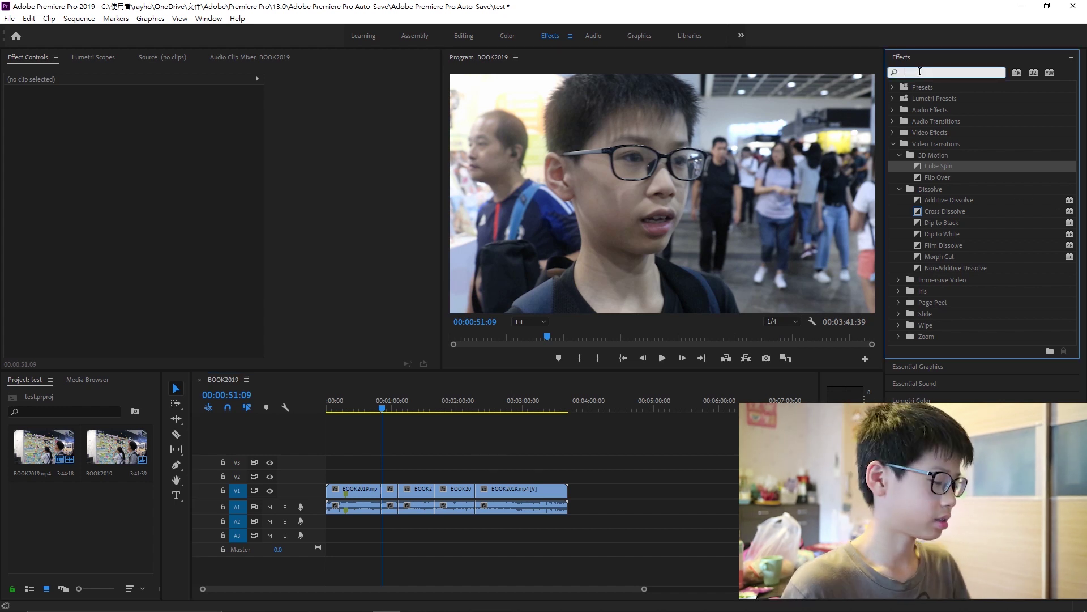
type("filter")
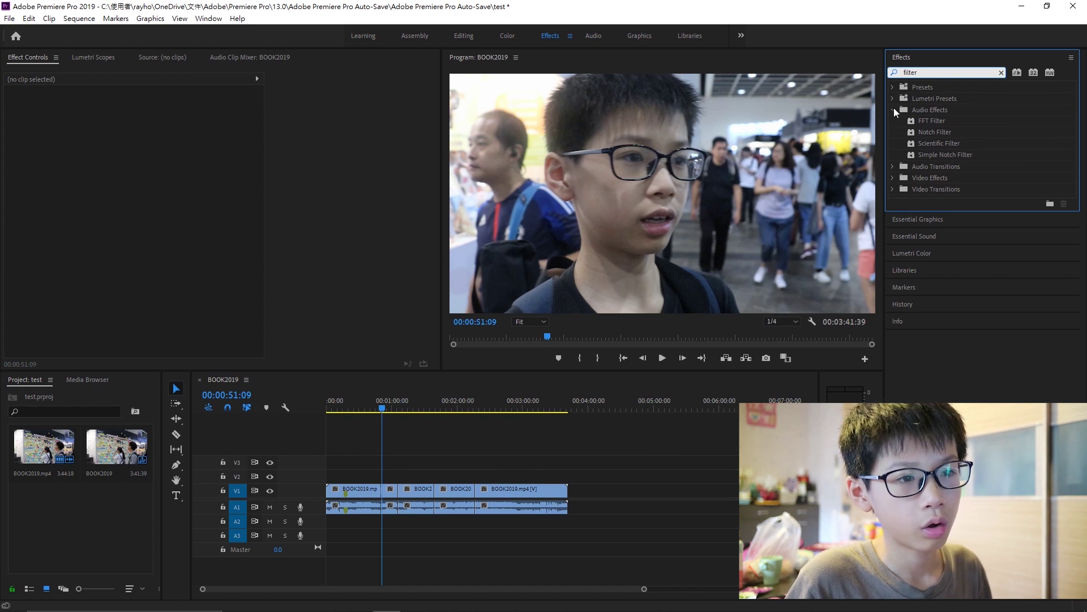
left_click(893, 177)
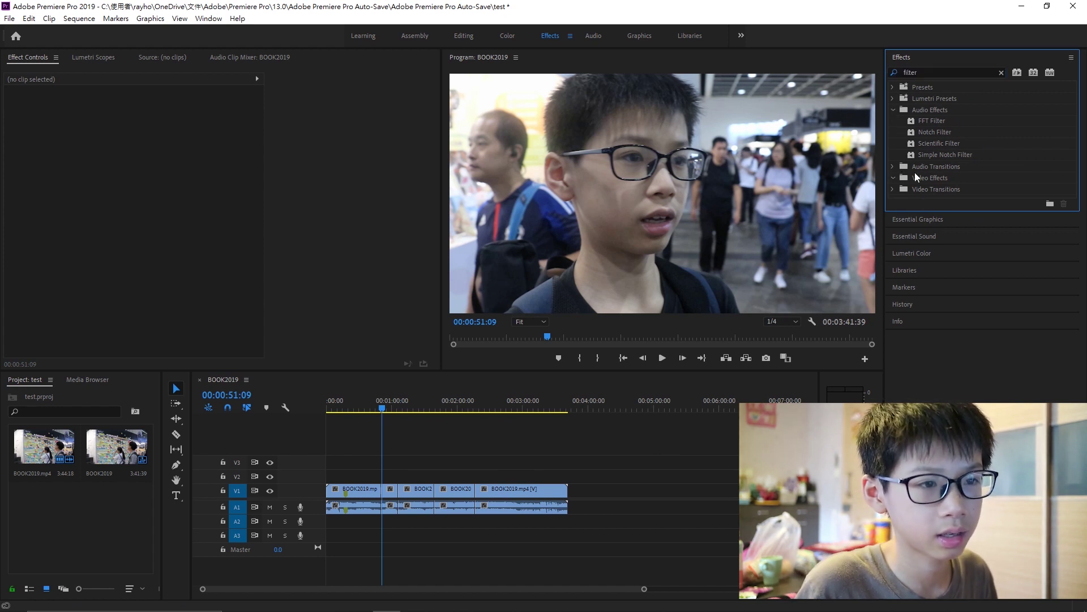
double_click(908, 175)
left_click(895, 70)
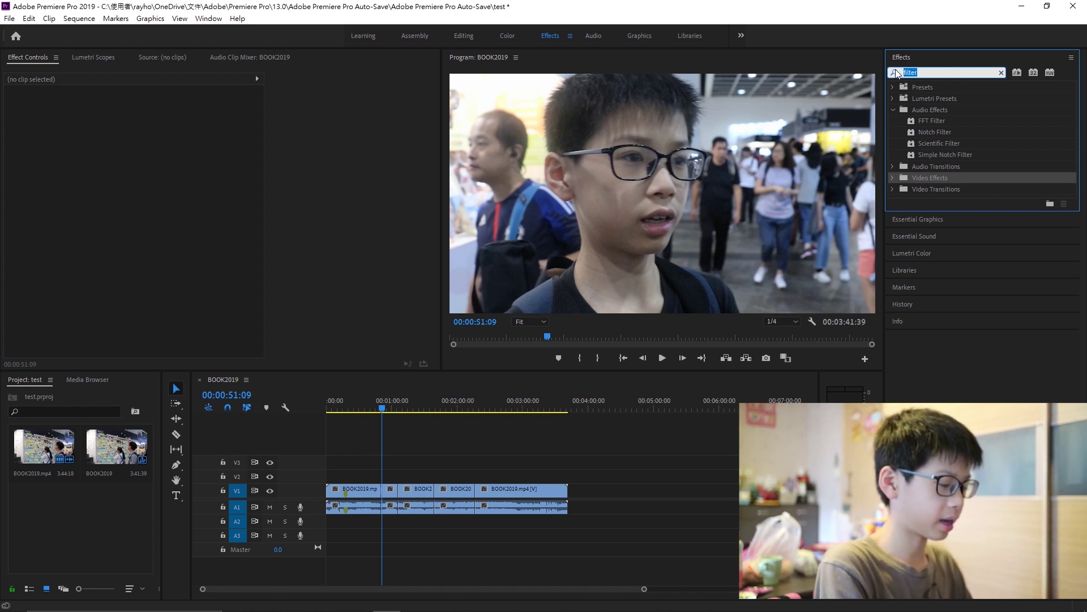
type("white")
mouse_move(962, 153)
left_mouse_down()
mouse_move(809, 218)
mouse_move(392, 492)
left_mouse_up()
- Play back the section to check the grayscale interview clip
left_click(381, 403)
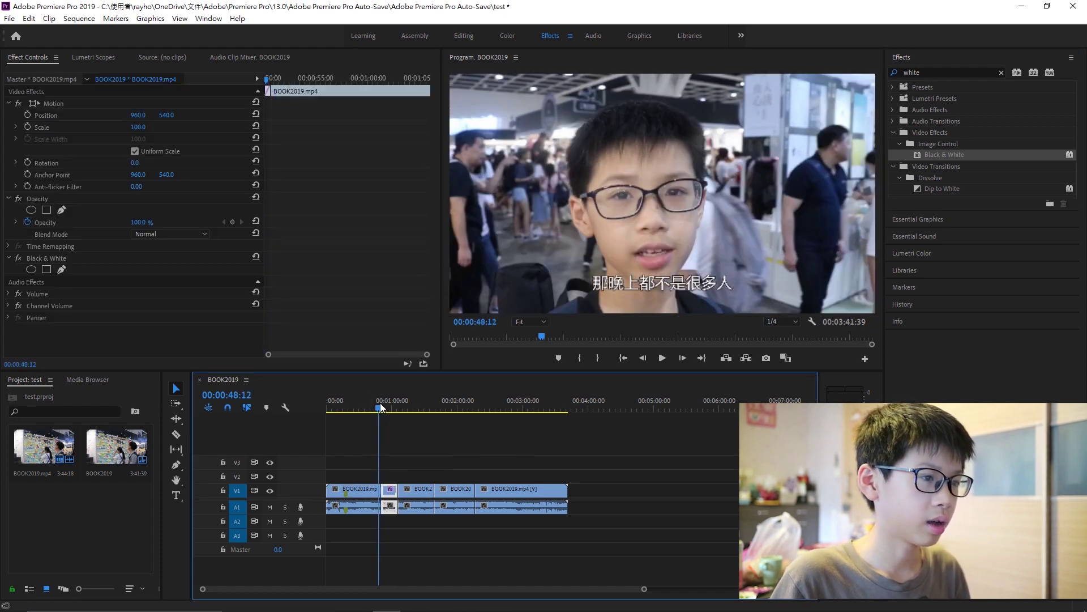
key("space")
left_click(453, 461)
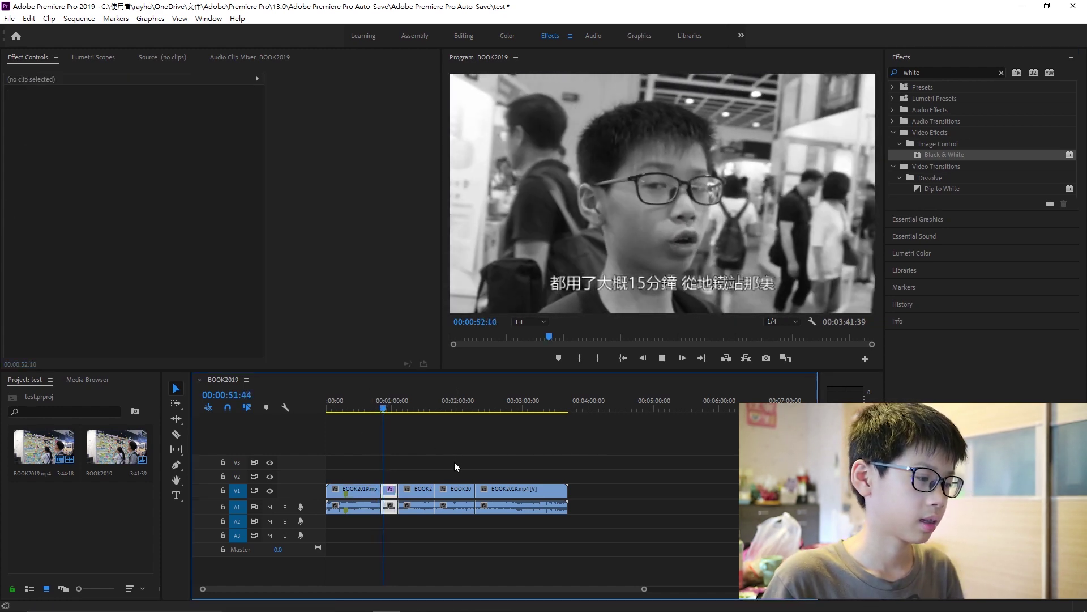
- Return the playhead to the start and switch to the Editing workspace, then select and deselect all timeline clips
key("Home")
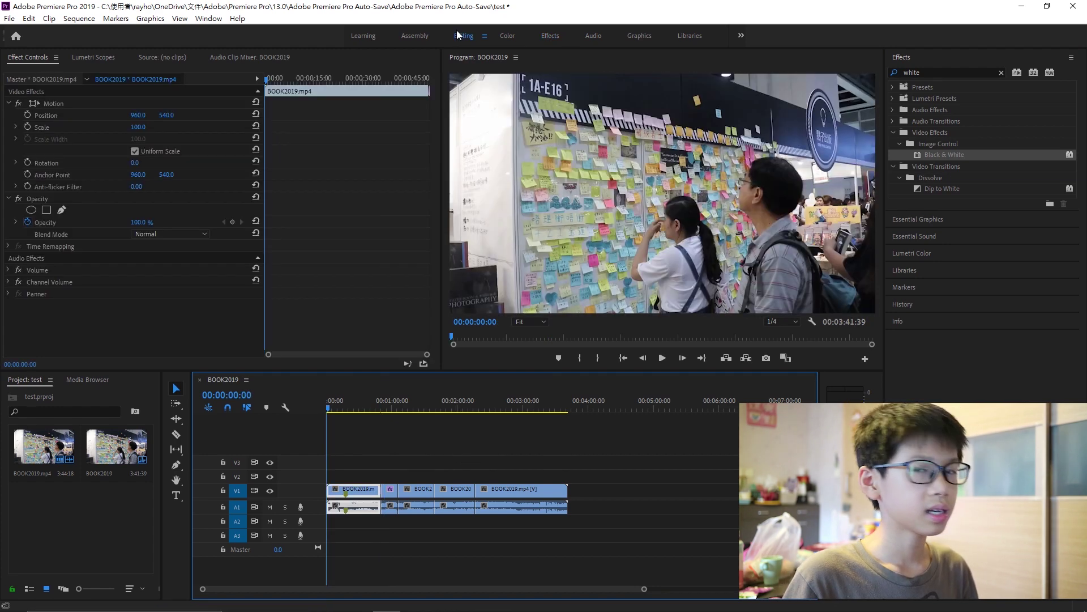
left_click(459, 35)
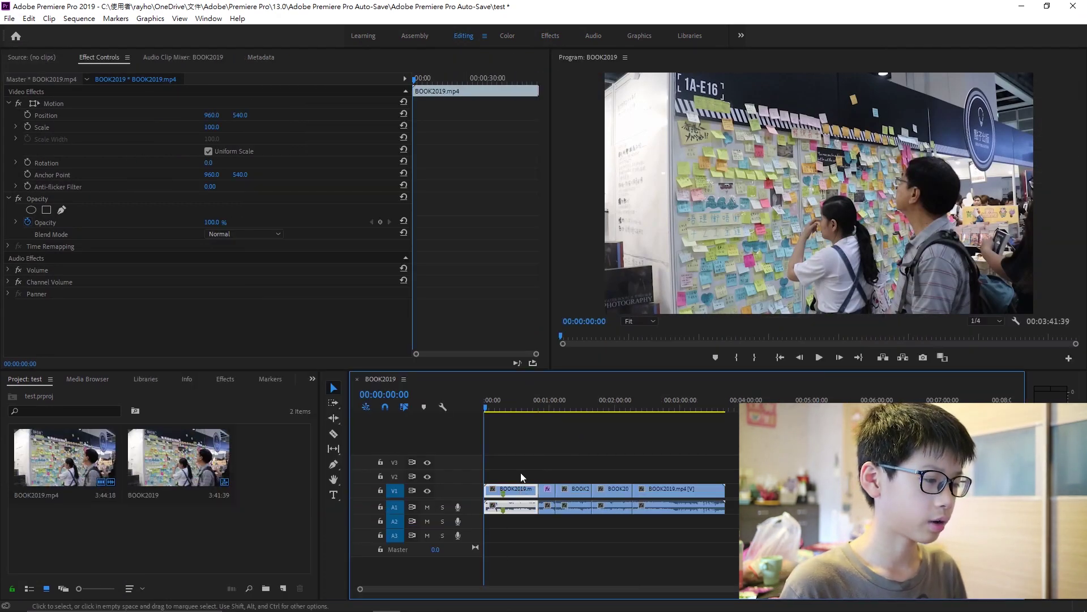
left_click(521, 472)
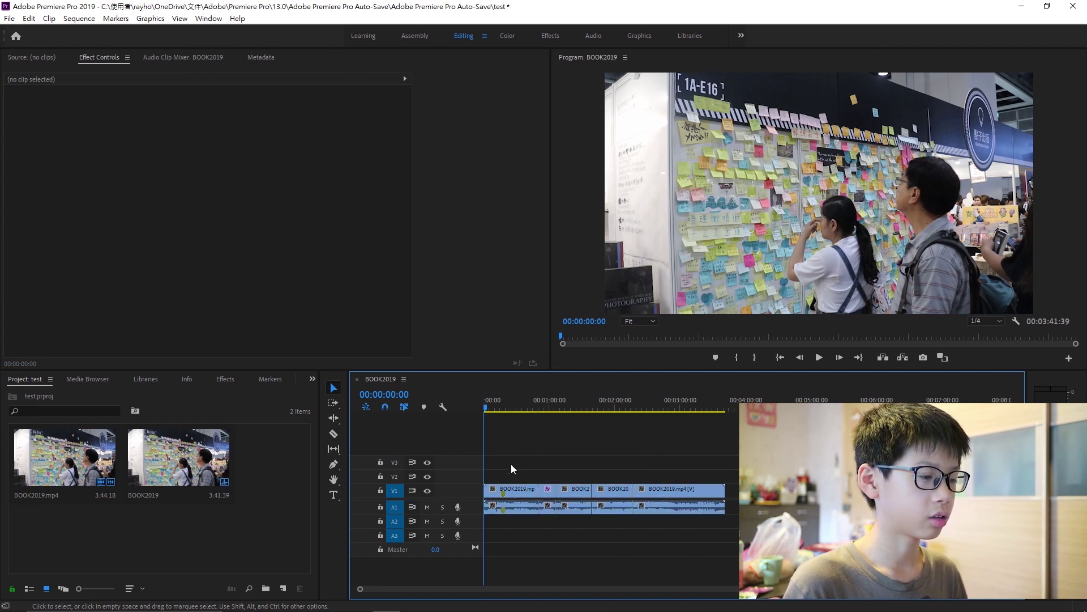
left_click_drag(519, 468, 715, 538)
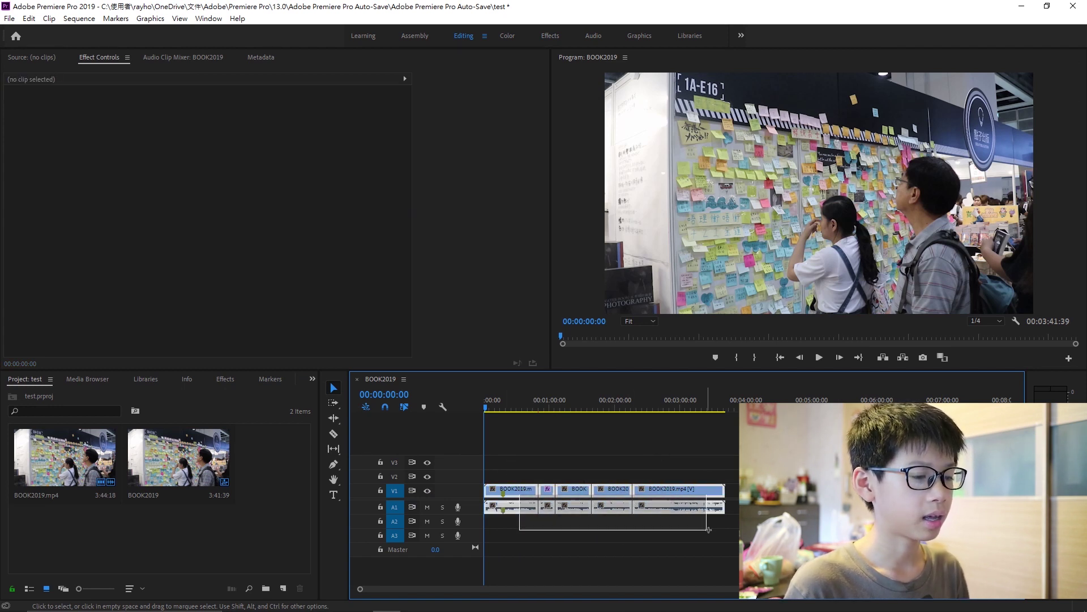
left_click(566, 576)
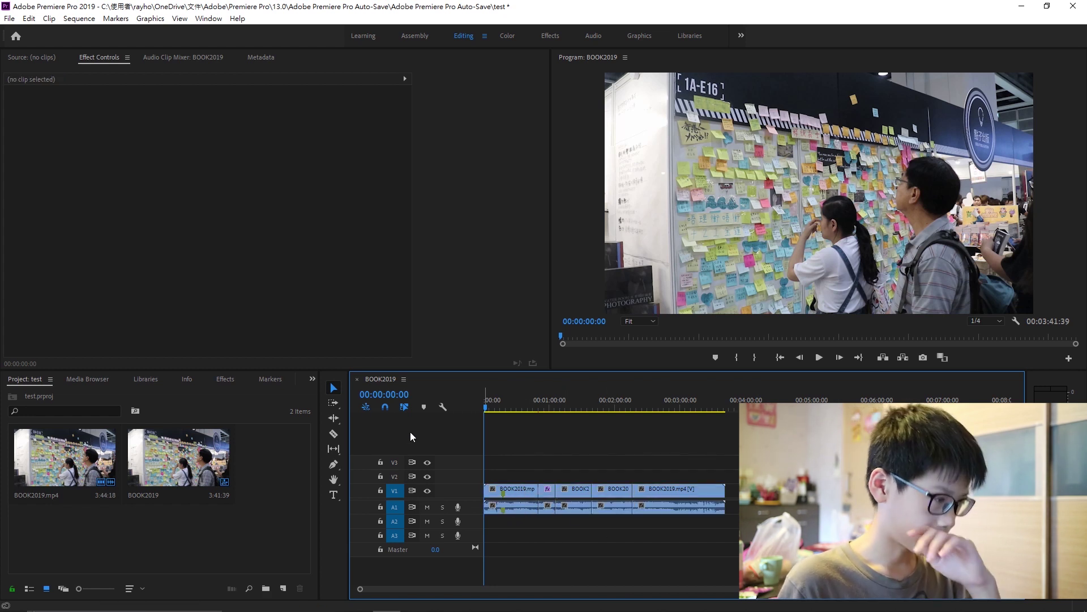
- Set the first BOOK2019.mp4 clip to 250% speed, shortening it to 00:00:20:10, and preview it
right_click(517, 505)
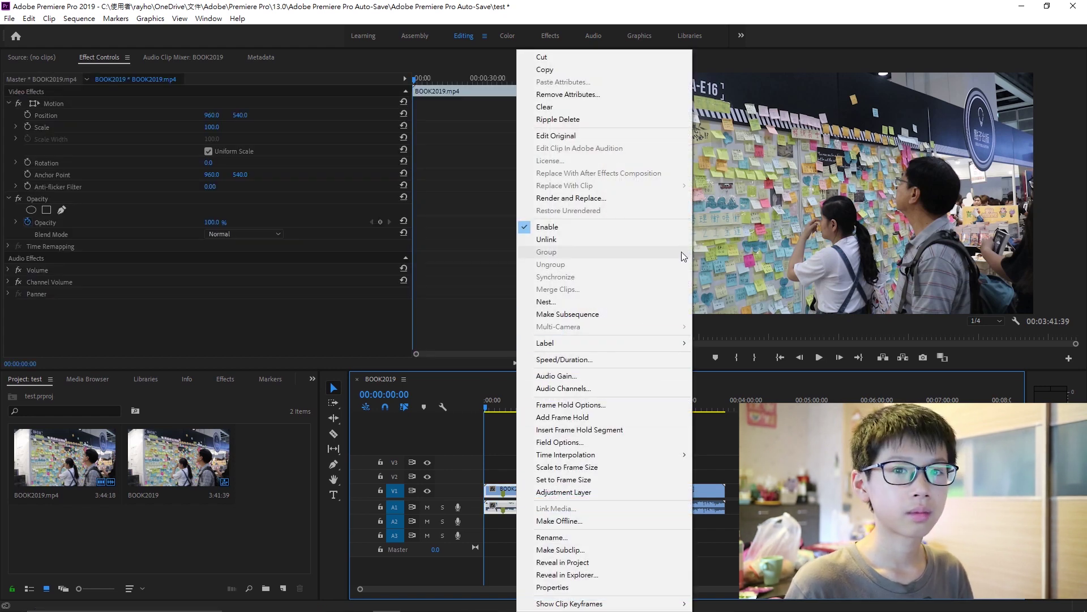
left_click(601, 359)
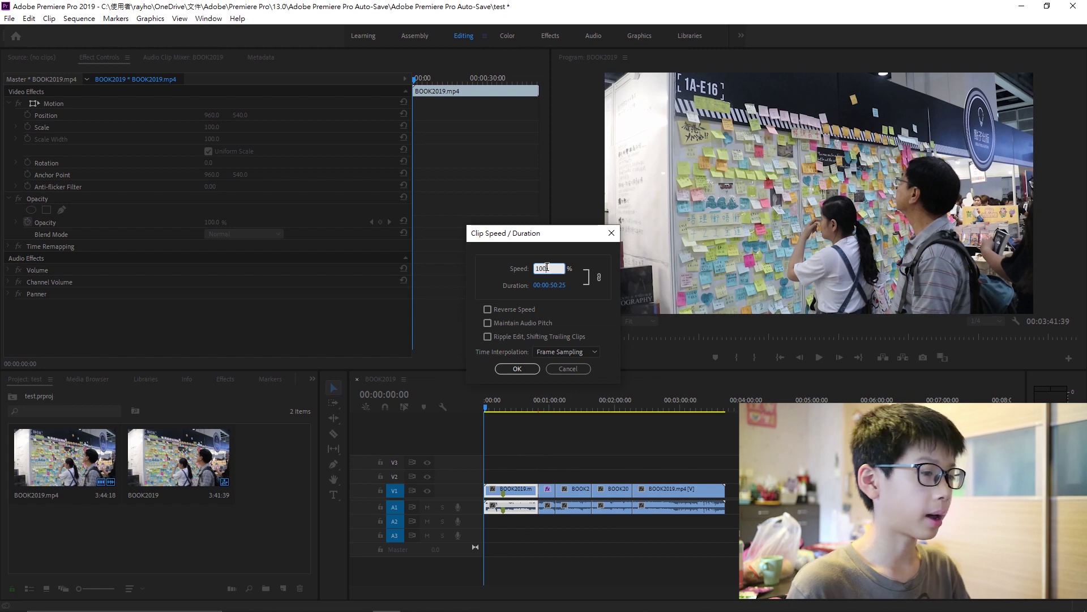
type("00")
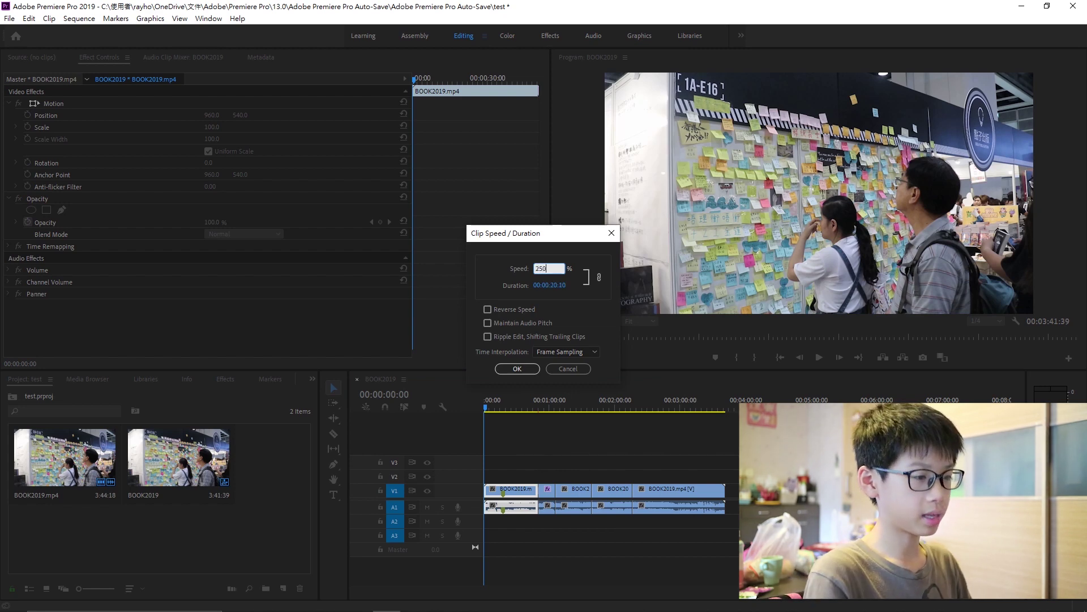
key("Return")
key("space")
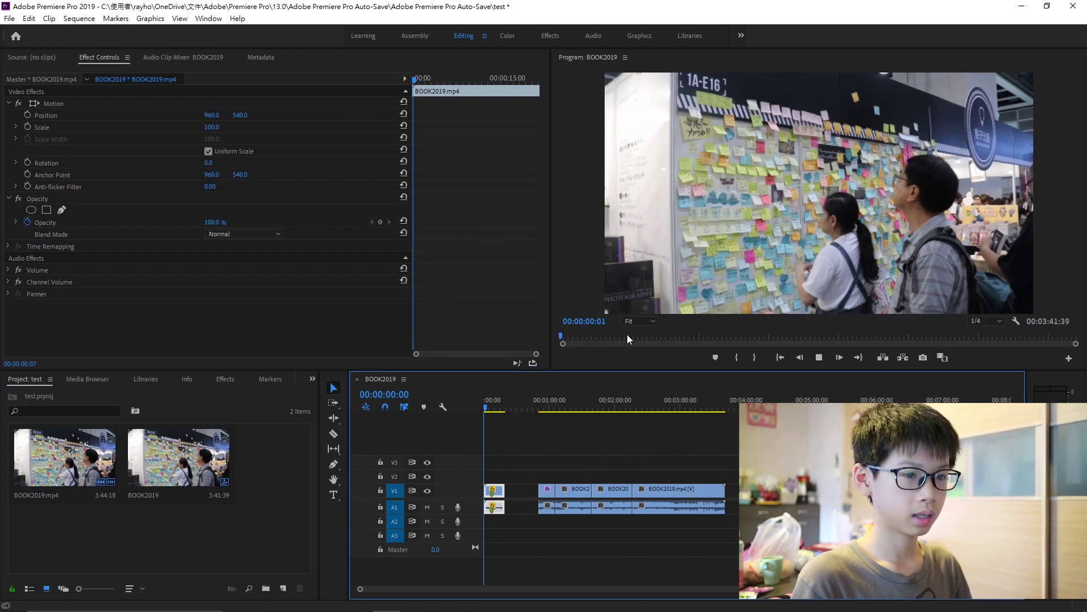
- Reopen the opening clip's Speed/Duration settings, confirm them, and replay the sequence from the start
key("space")
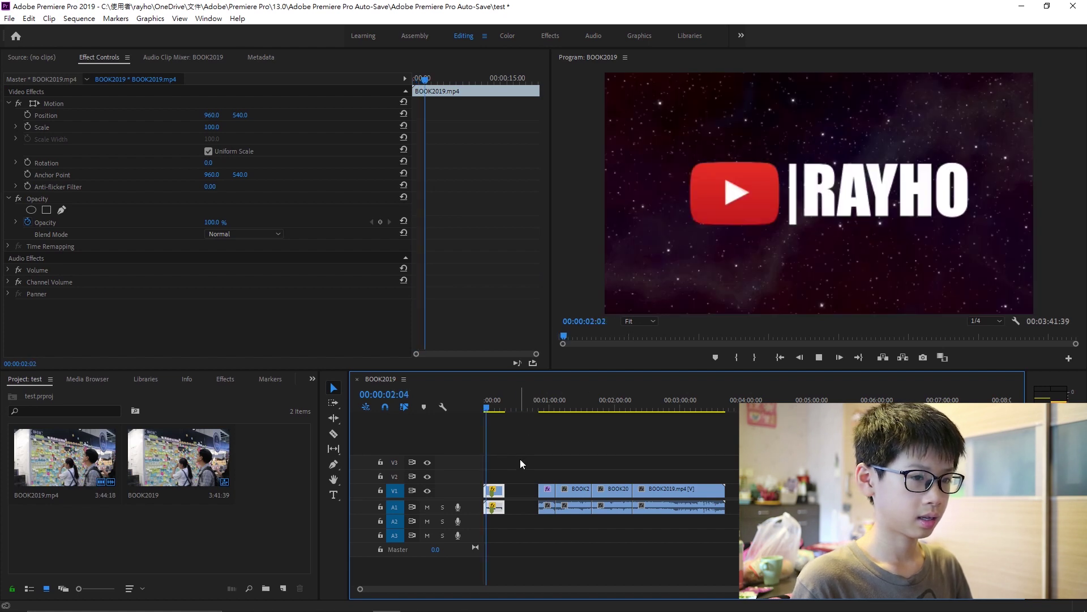
right_click(499, 496)
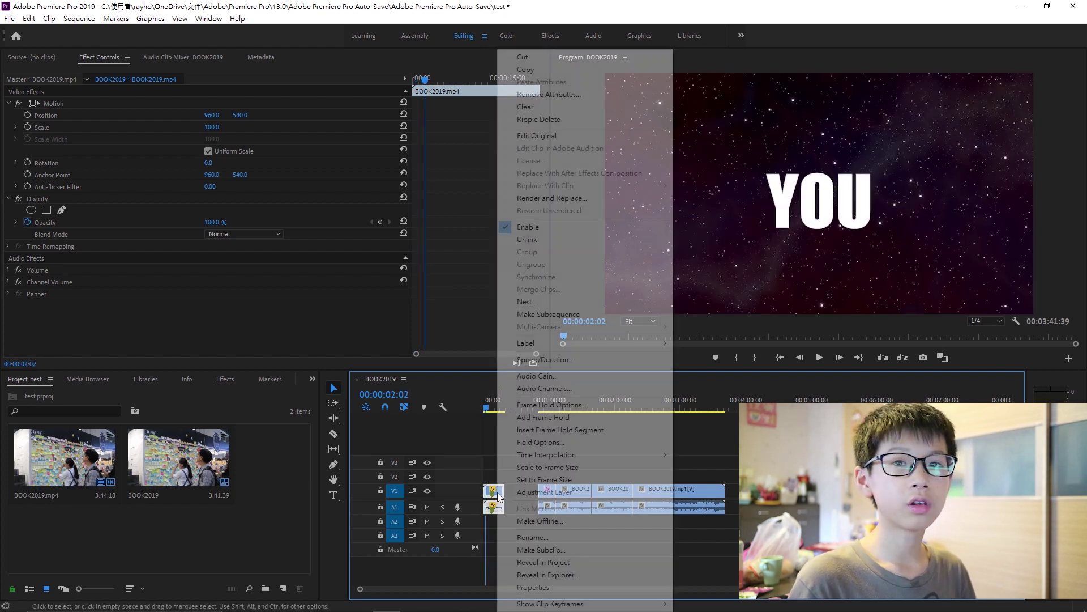
left_click(555, 360)
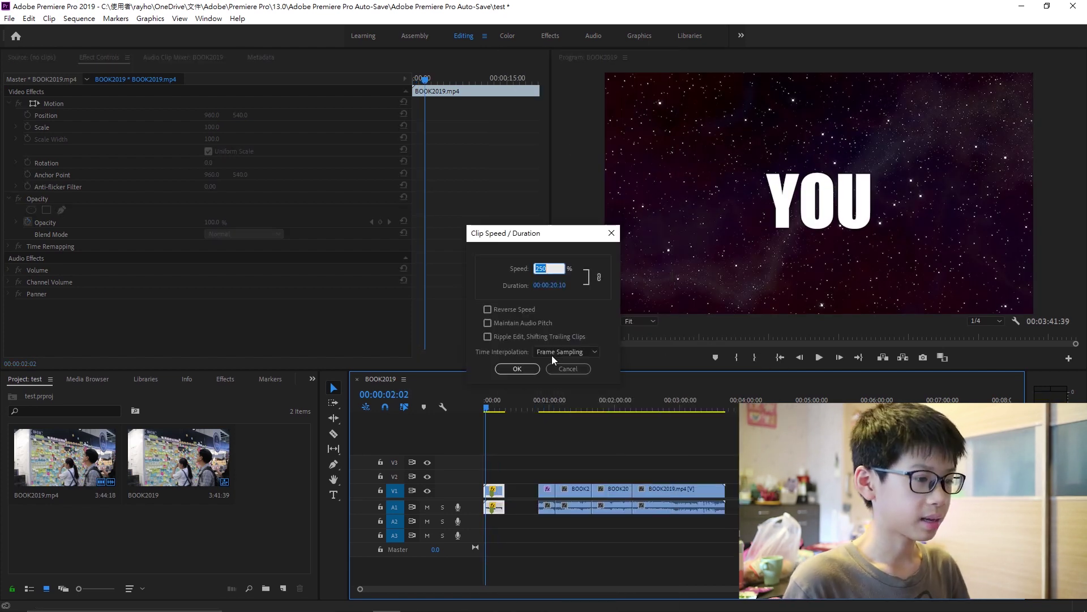
left_click(517, 368)
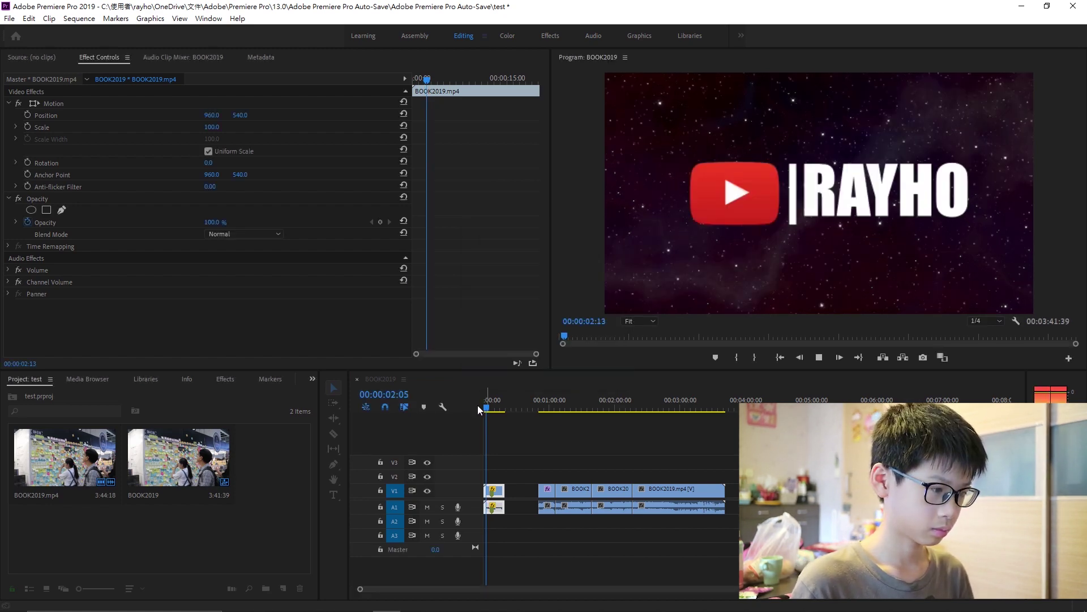
left_click(477, 405)
key("space")
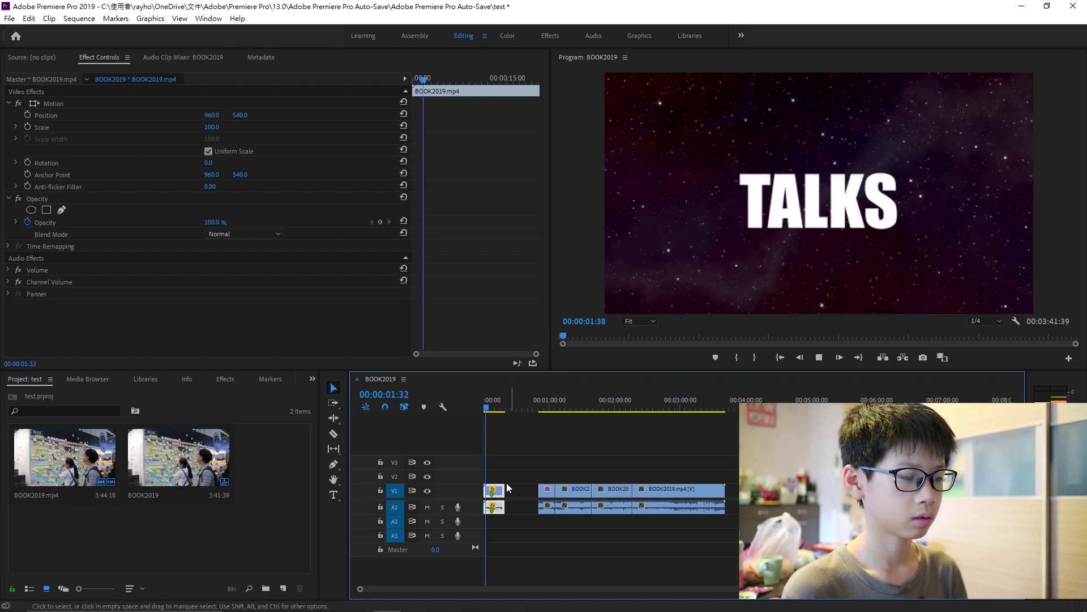
- Make the opening clip play in reverse at 200% speed and preview the result
key("ctrl+r")
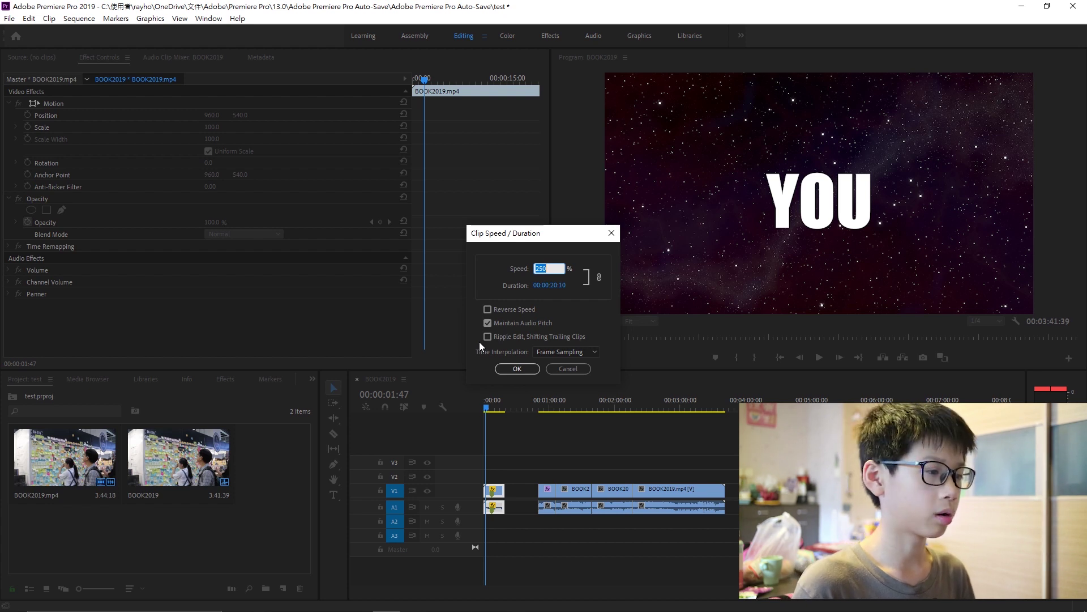
left_click(487, 310)
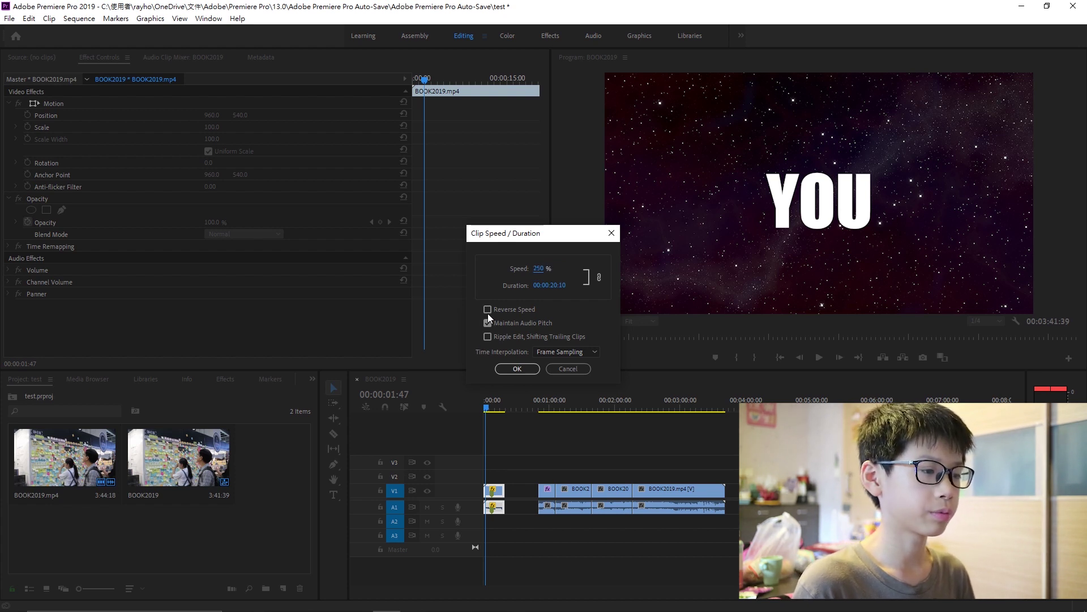
left_click(541, 268)
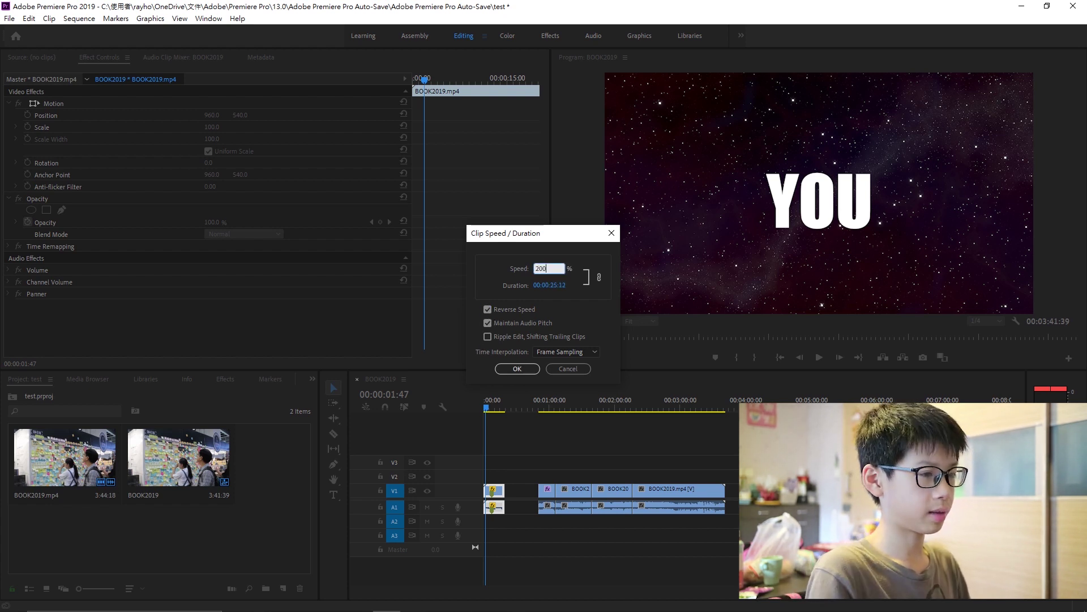
key("Return")
key("space")
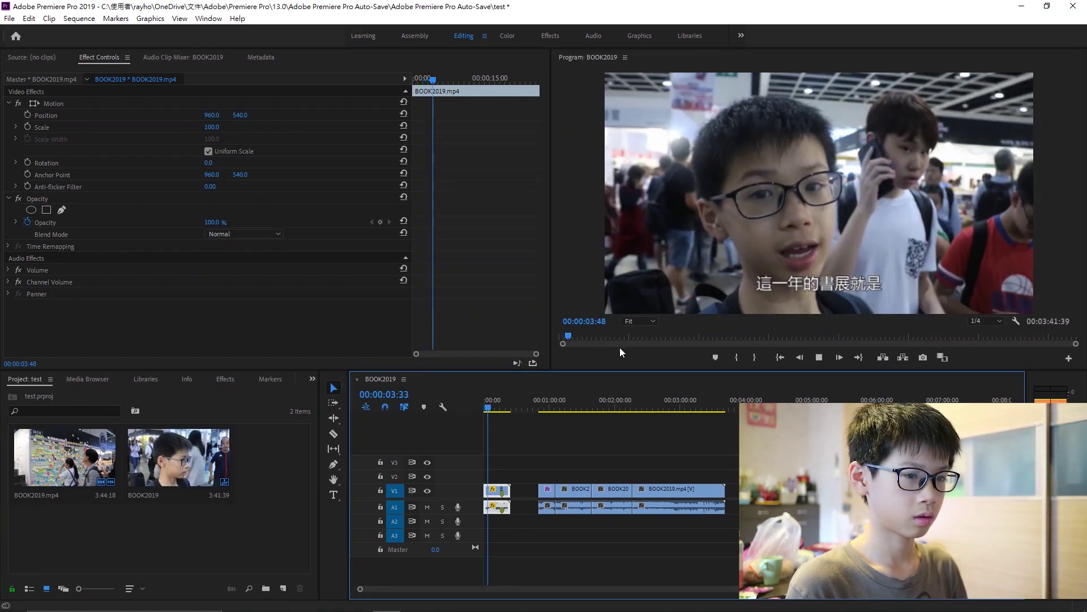
- Raise the clip audio gain by 5 dB and play the sequence to hear the change
key("space")
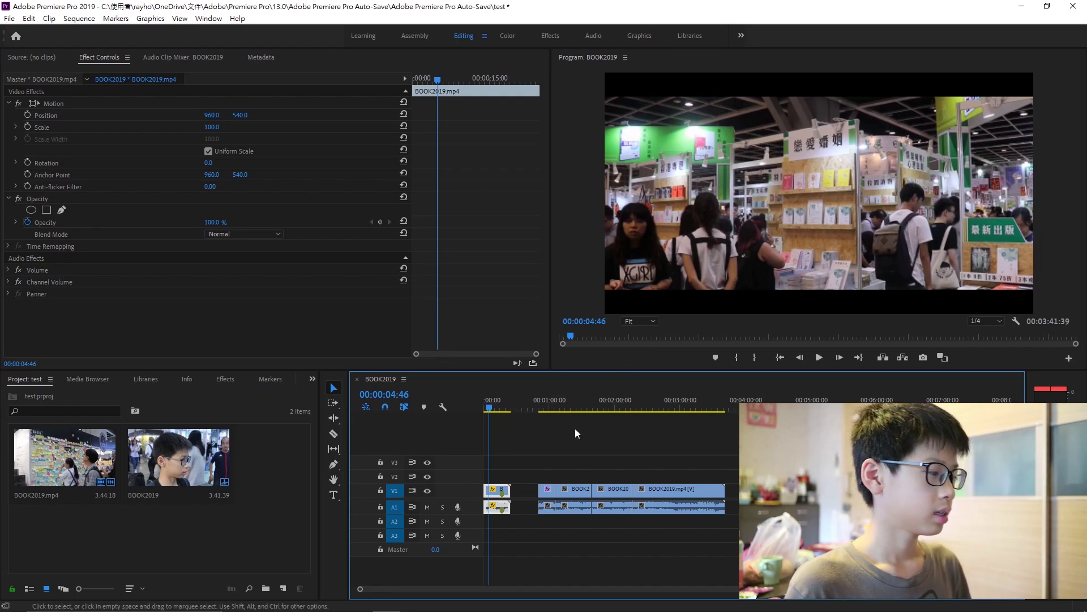
right_click(498, 490)
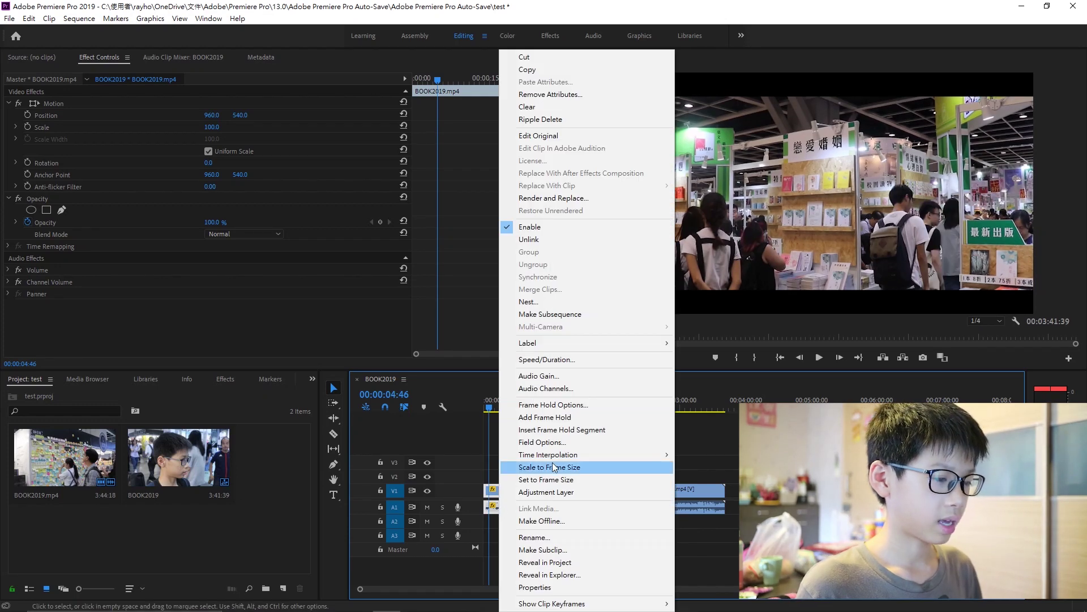
left_click(555, 379)
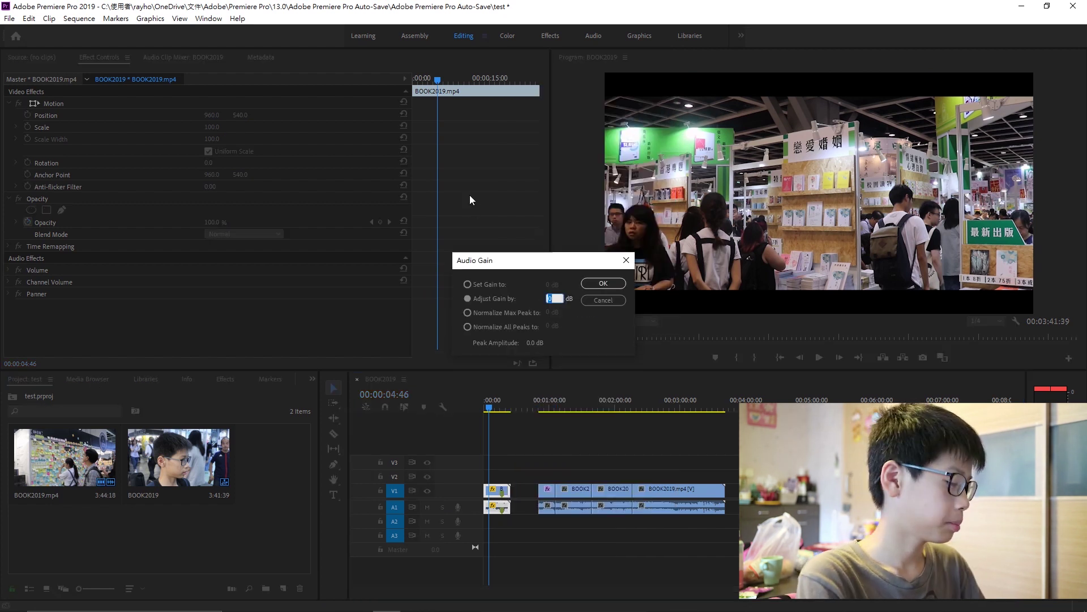
type("5")
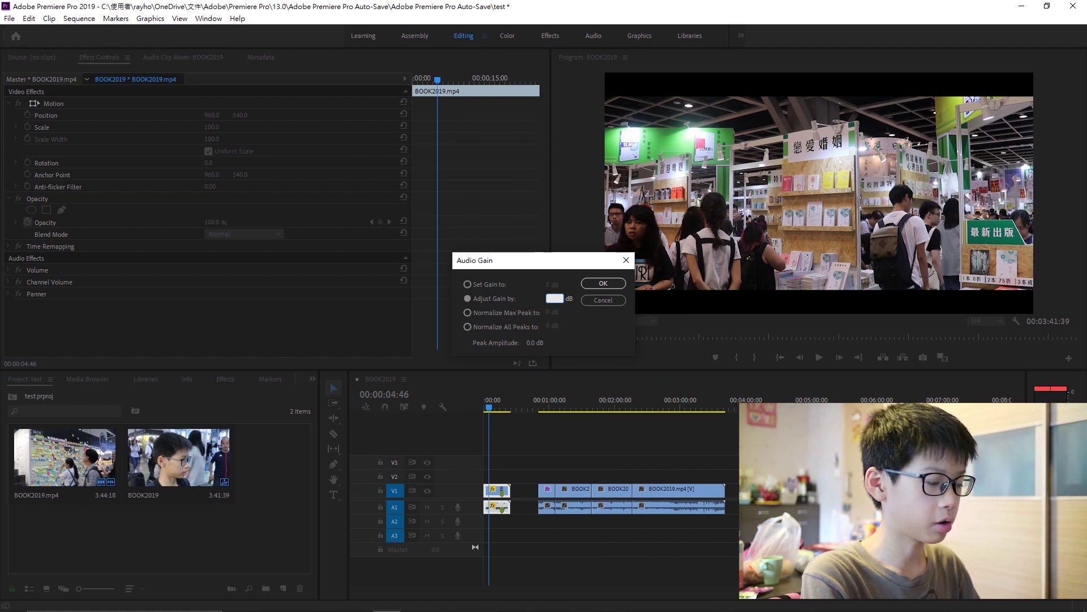
key("Return")
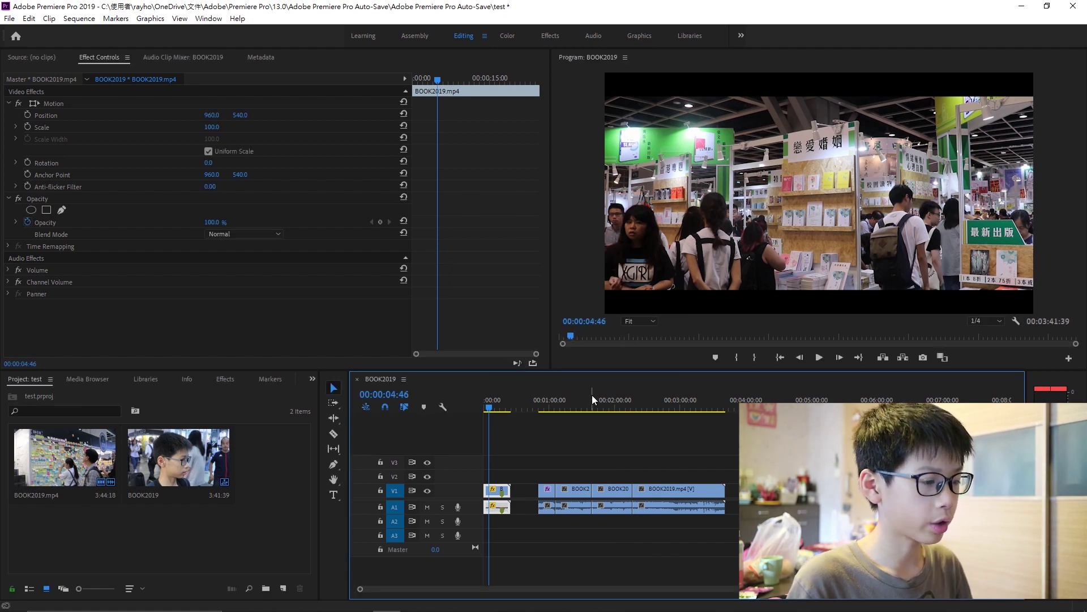
key("Return")
key("space")
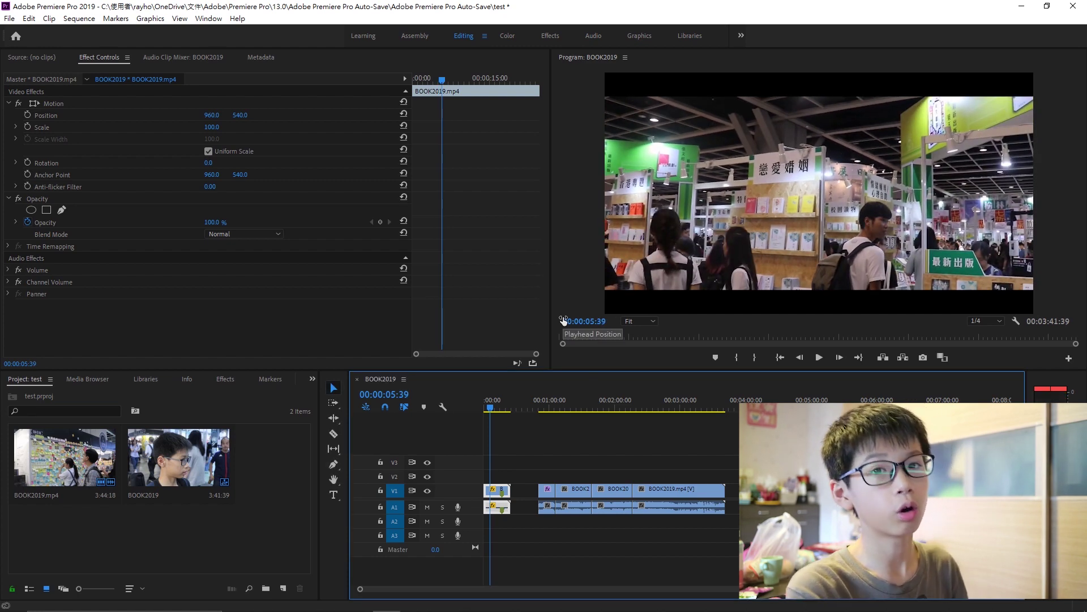
- Slide the later clips left with Track Select Forward so they butt against the opening clip
key("a")
left_click_drag(559, 493, 522, 493)
left_click(330, 383)
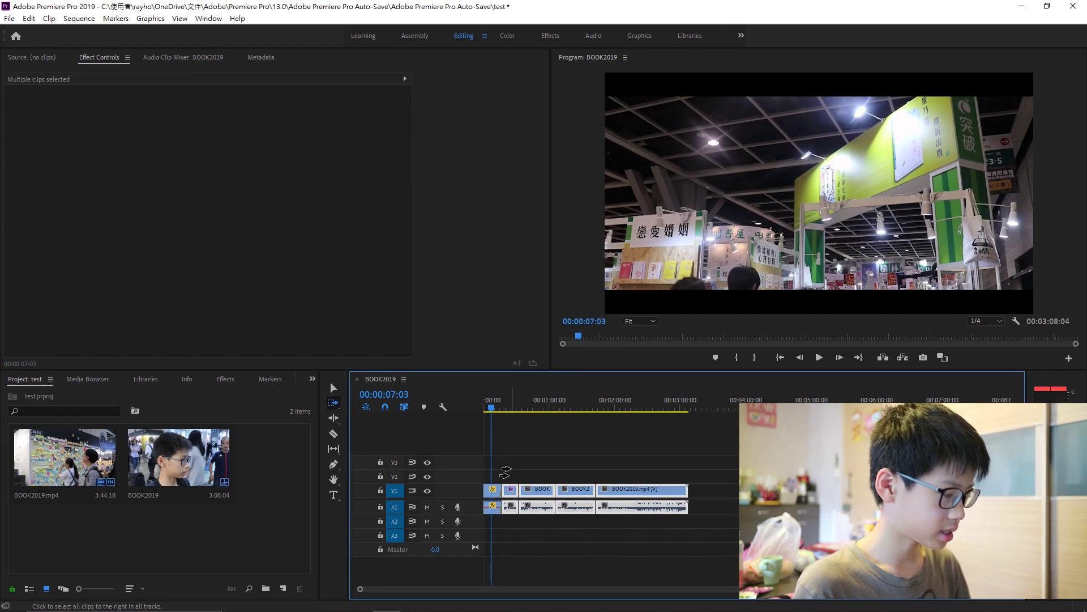
left_click(508, 399)
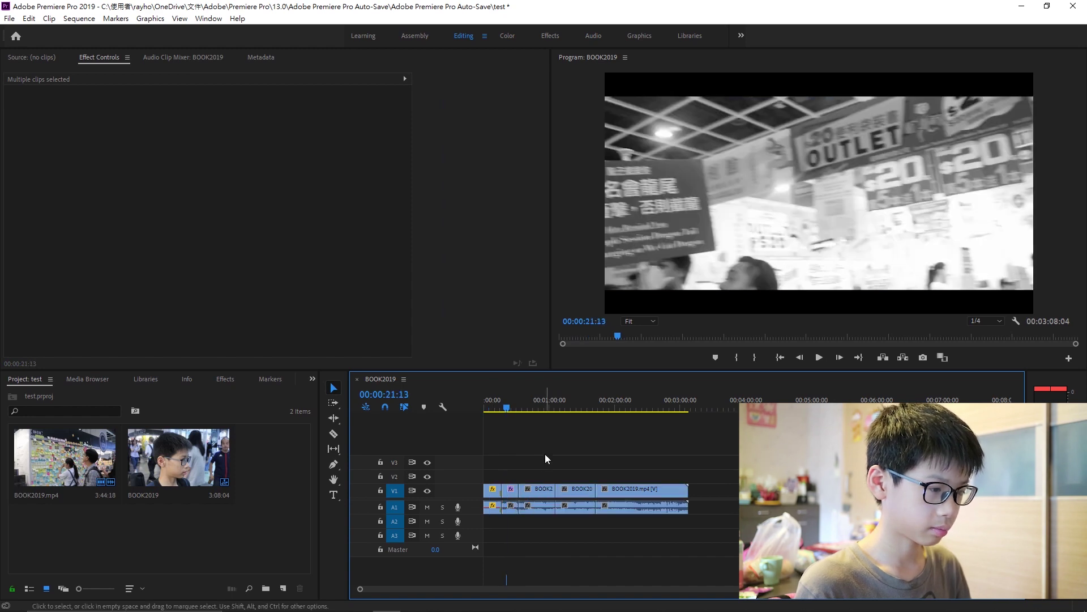
- Scale the black-and-white clip down to 89 and park the playhead at its start, 00:00:16:40
left_click(513, 489)
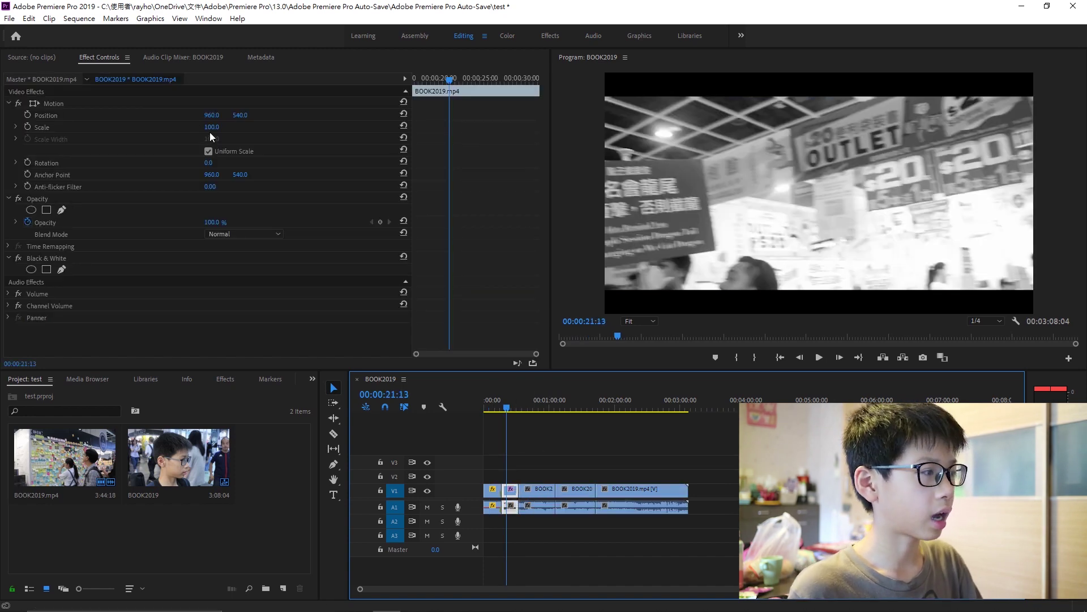
mouse_move(210, 133)
left_mouse_down()
mouse_move(197, 133)
mouse_move(218, 117)
left_mouse_up()
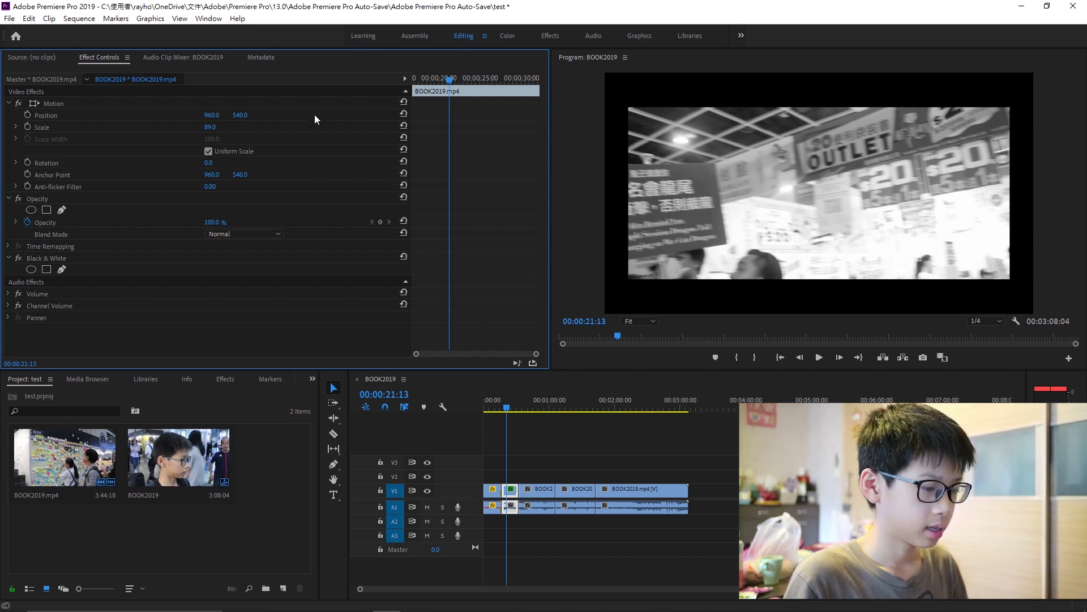
key("Left")
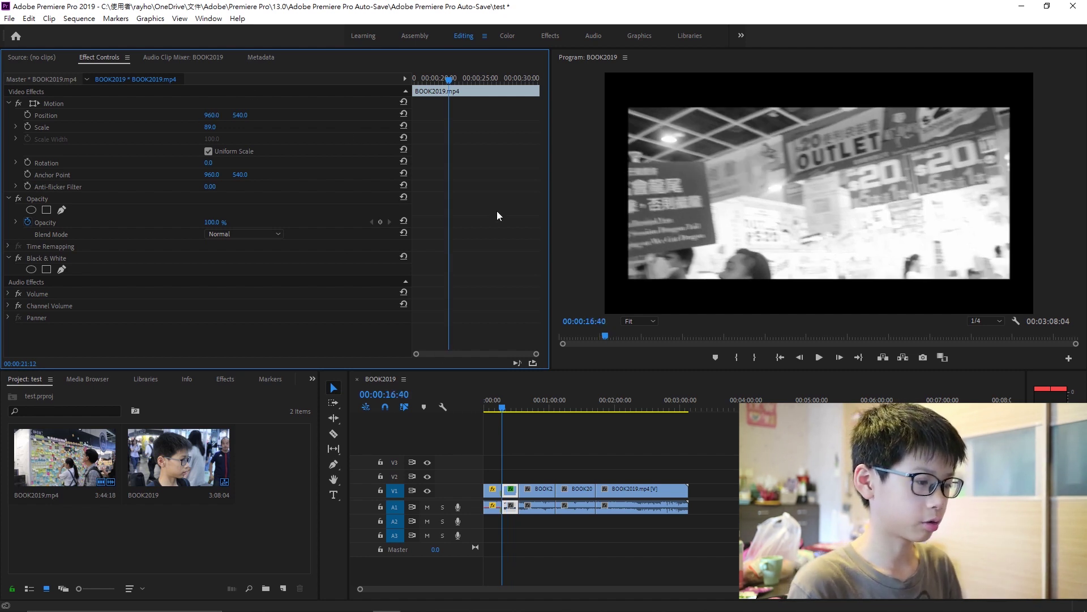
key("Up")
left_click(557, 436)
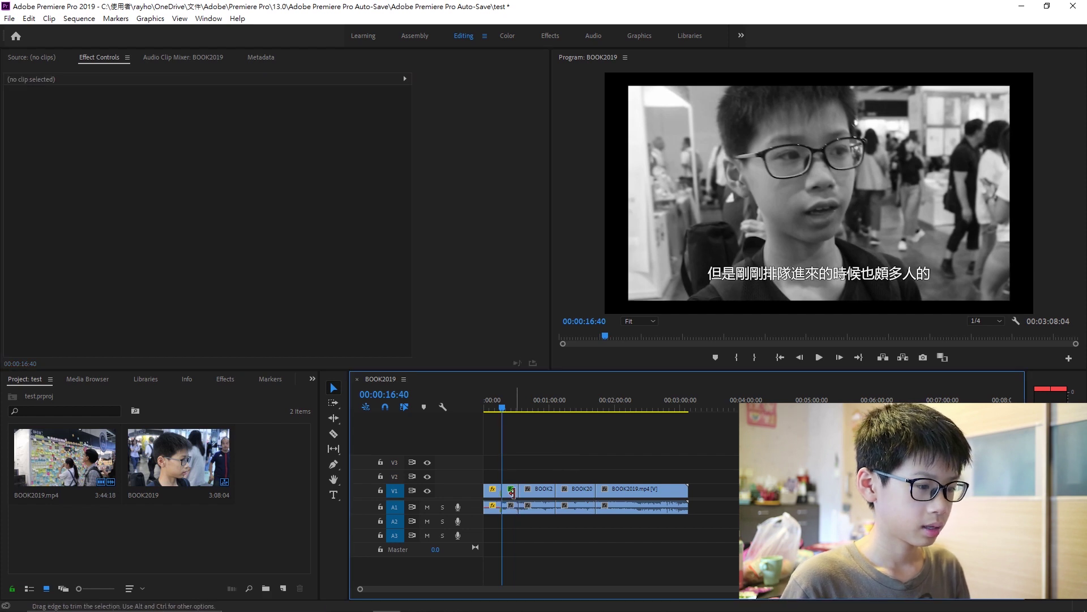
key("d")
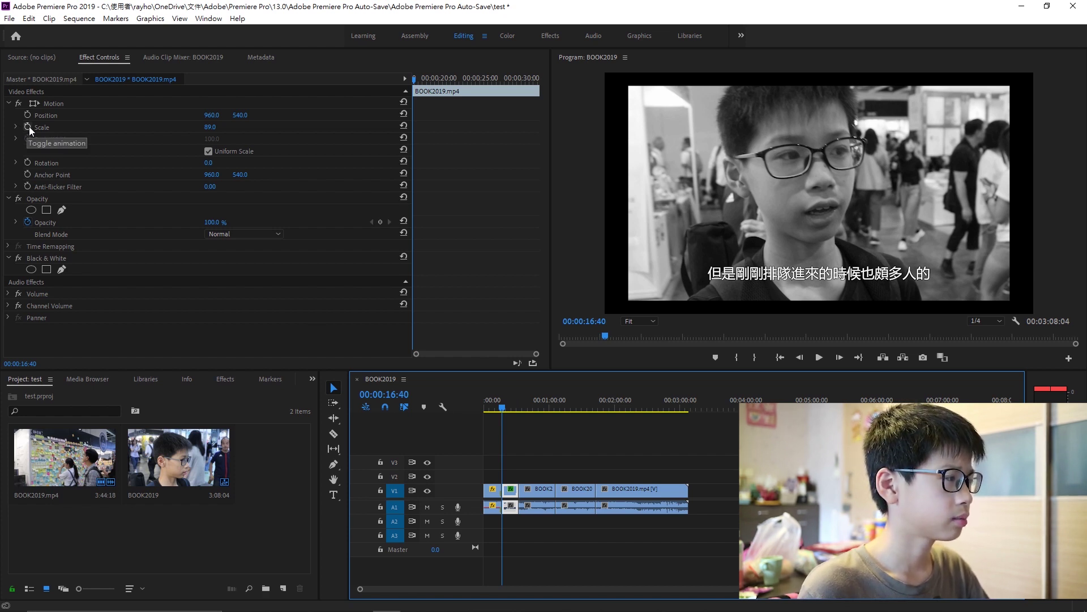
- Add Scale keyframes on the black-and-white clip at 00:00:16:40 and 00:00:19:41
left_click(28, 127)
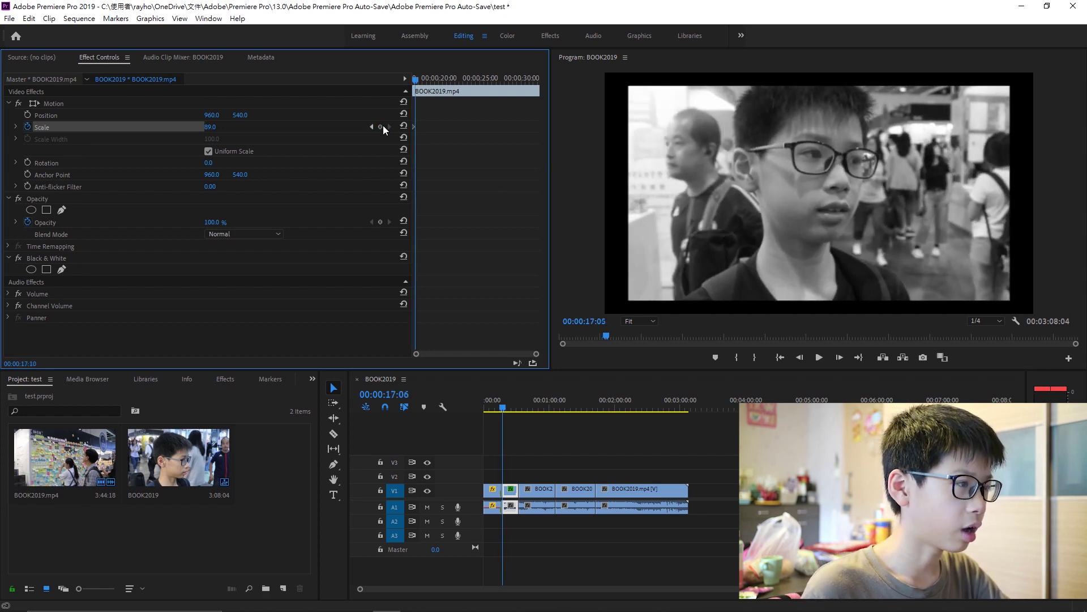
left_click(370, 127)
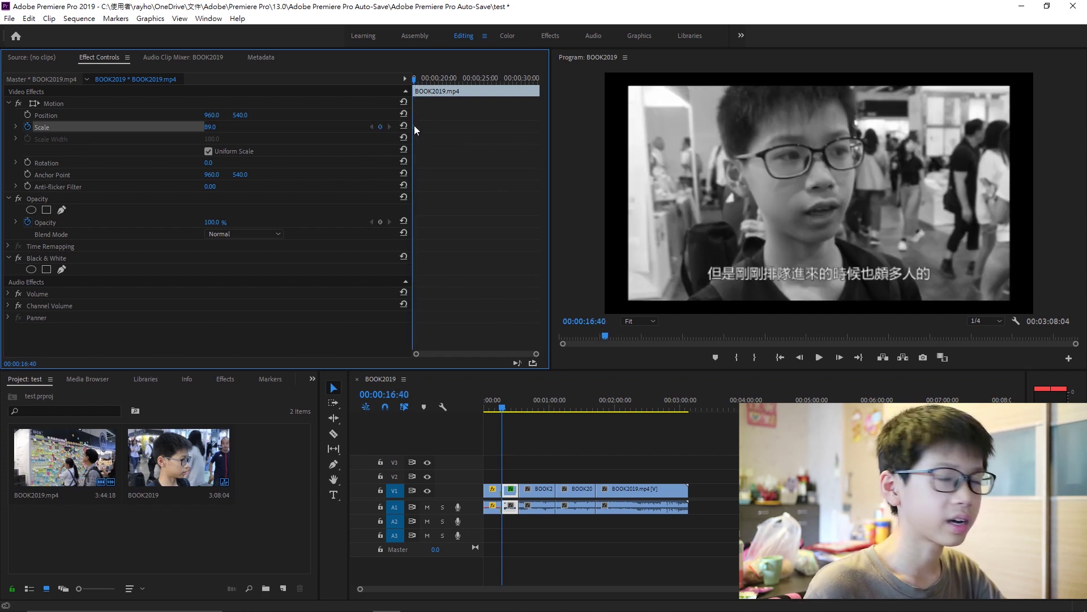
key("Right")
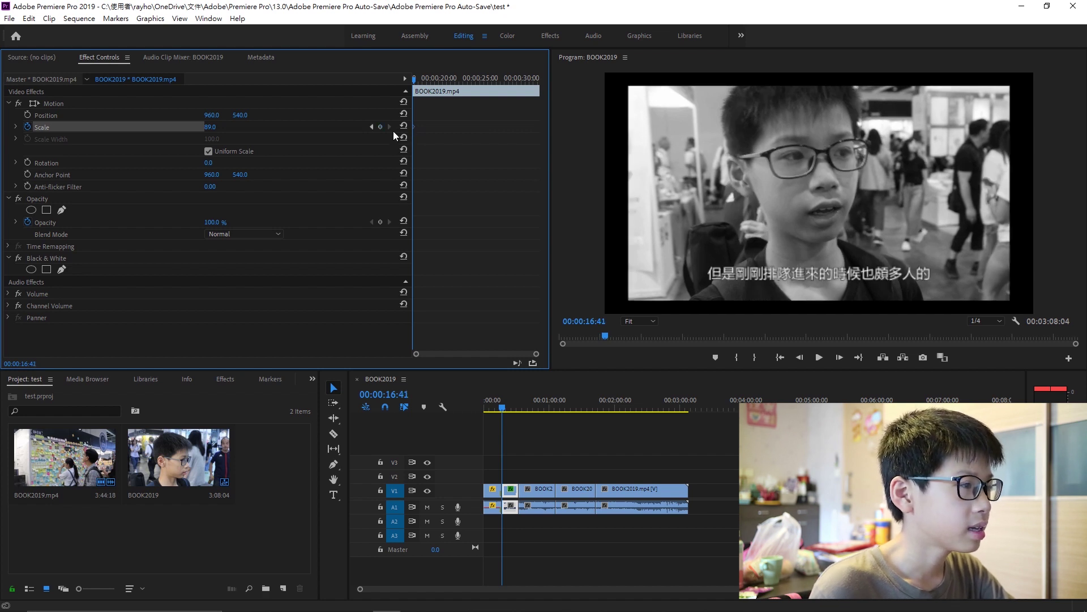
left_click(446, 79)
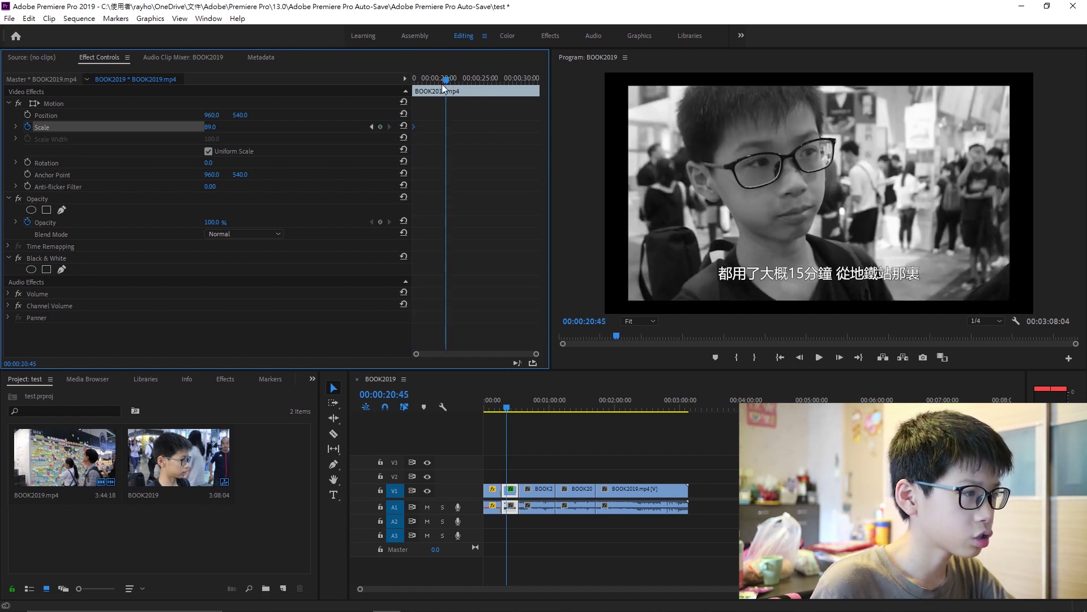
left_click_drag(443, 85, 403, 74)
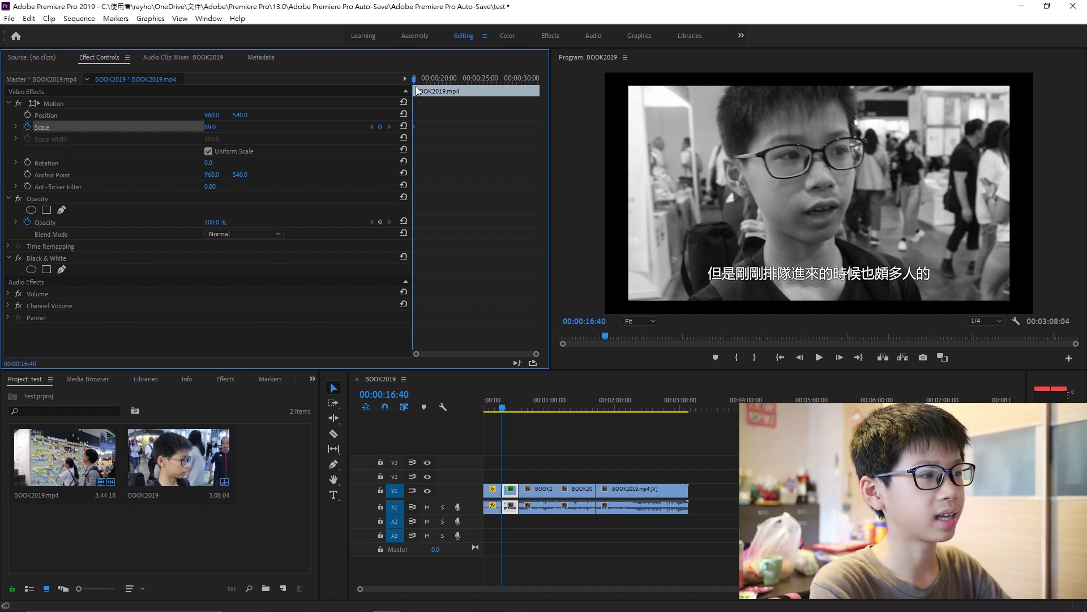
left_click_drag(415, 86, 438, 82)
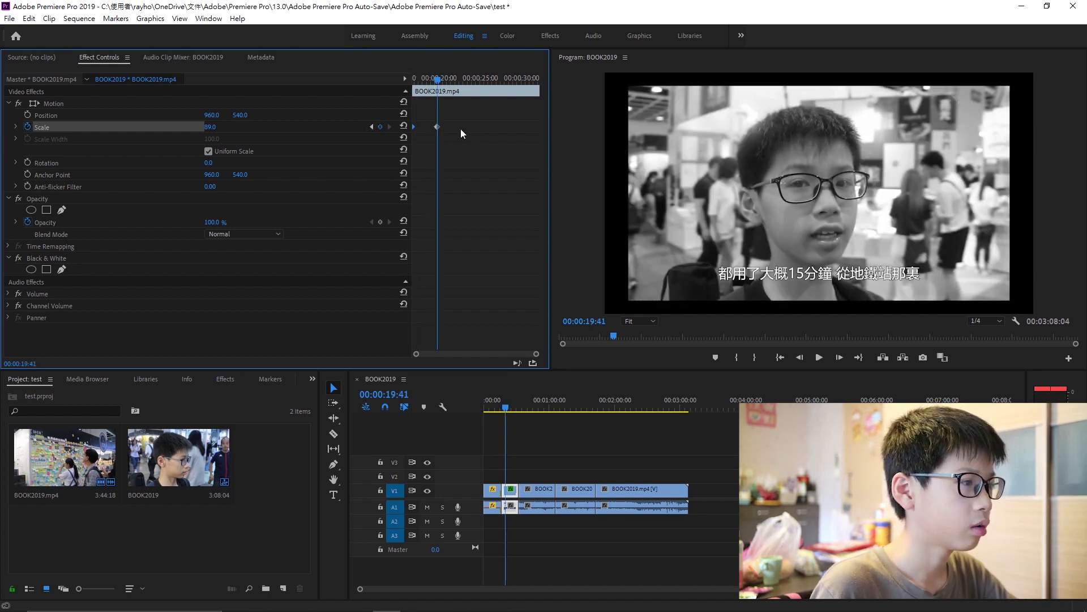
left_click(381, 126)
- Set the second keyframe's Scale to 556 and play back the zoom from the first keyframe
left_click(372, 127)
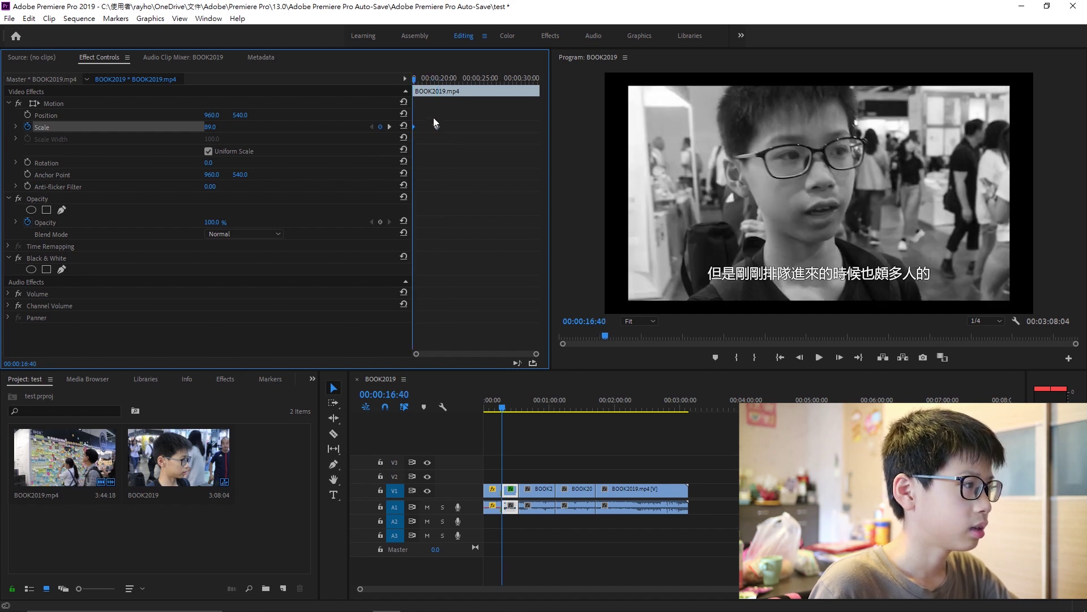
left_click(390, 126)
left_click_drag(210, 127, 213, 127)
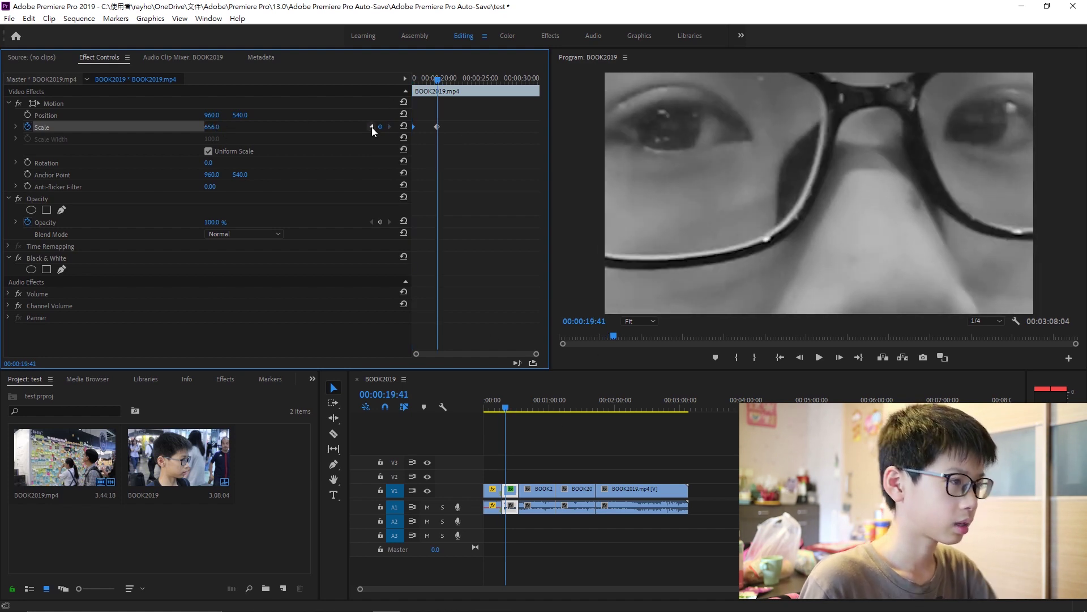
left_click(372, 127)
key("space")
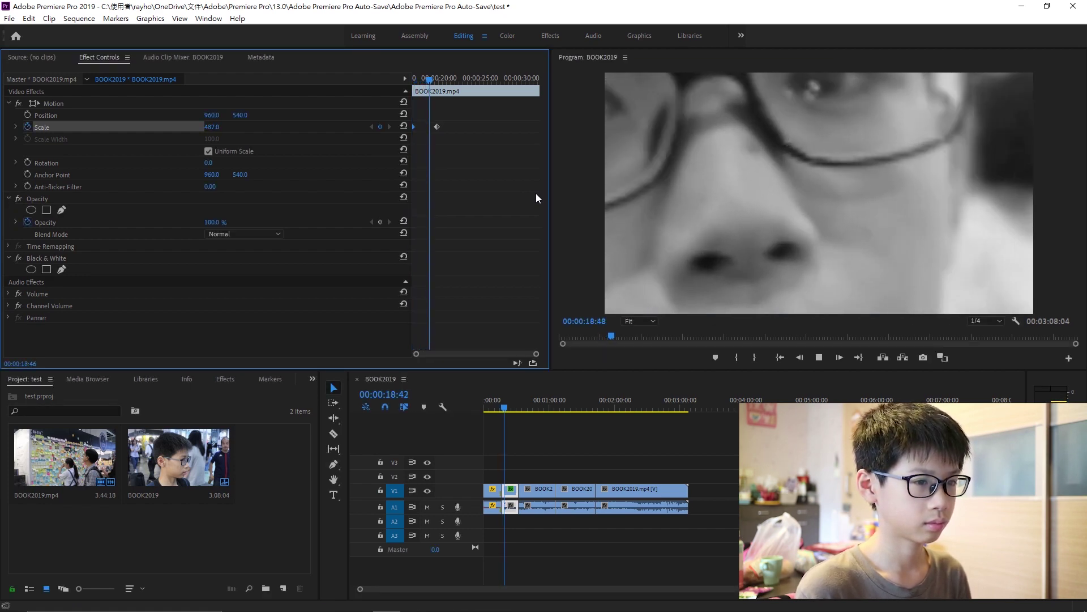
key("space")
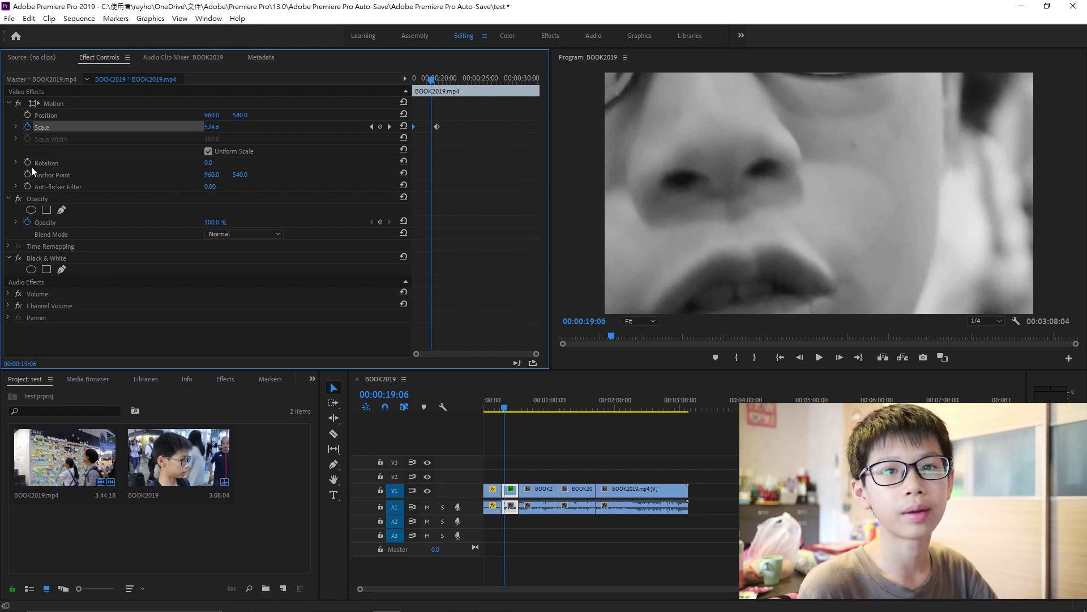
left_click(513, 405)
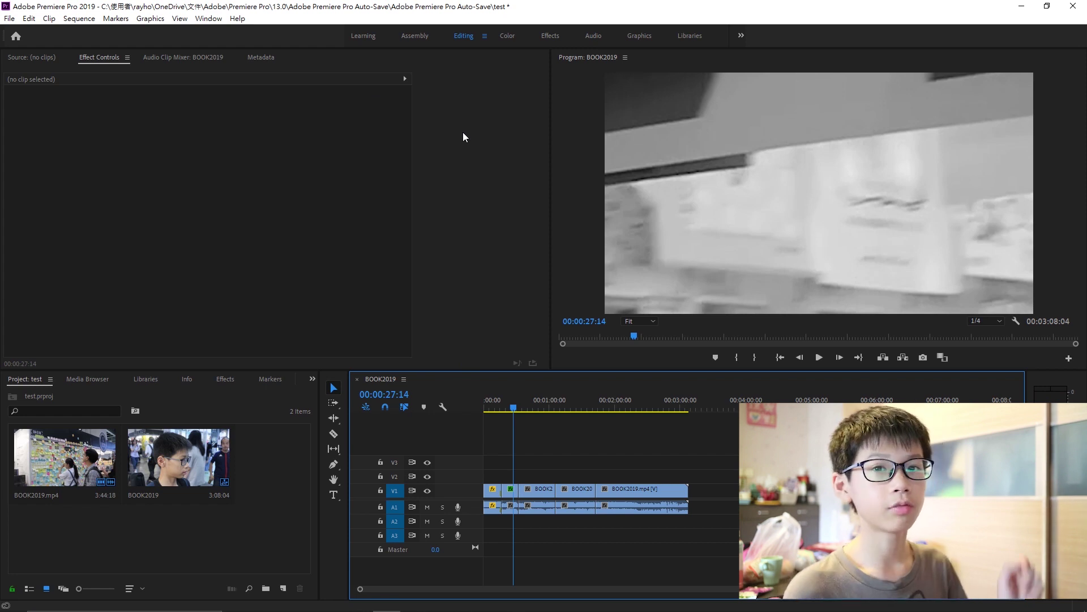
- Open the Export Media settings and keep H.264 as the format
left_click(9, 19)
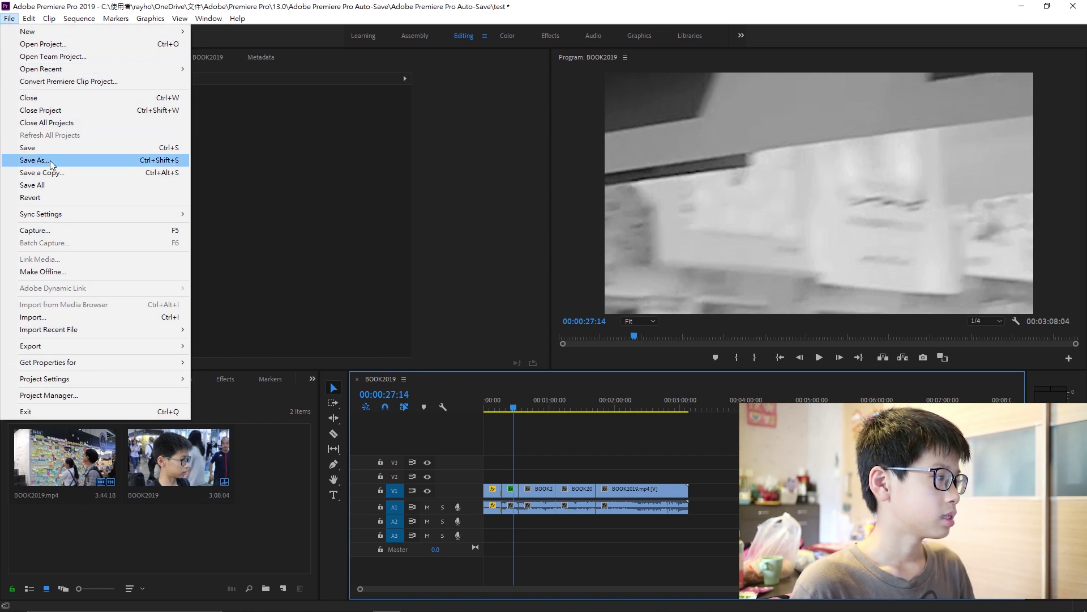
mouse_move(53, 347)
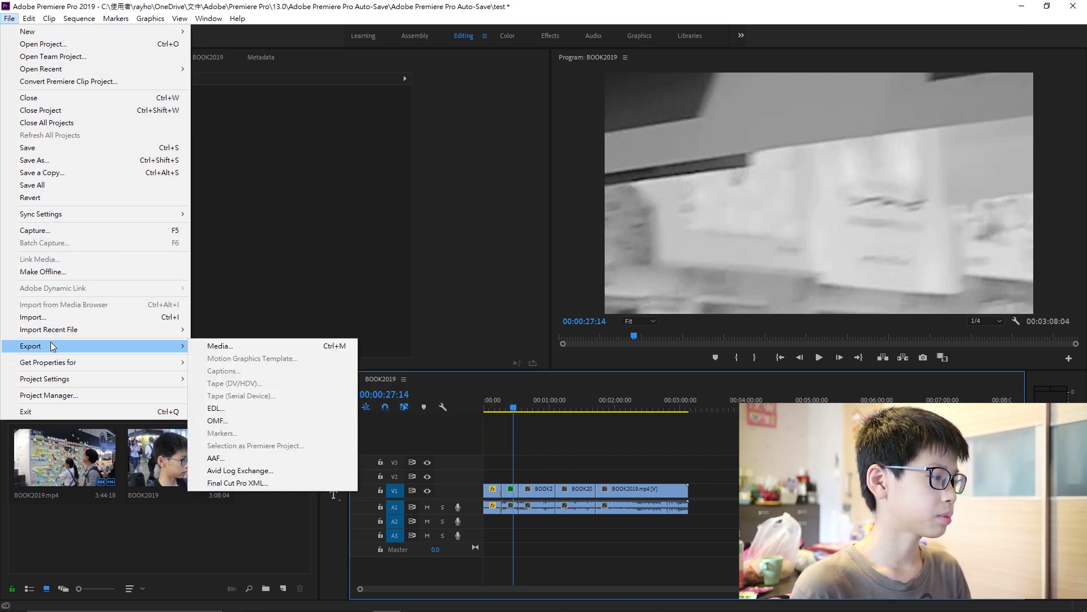
left_click(195, 346)
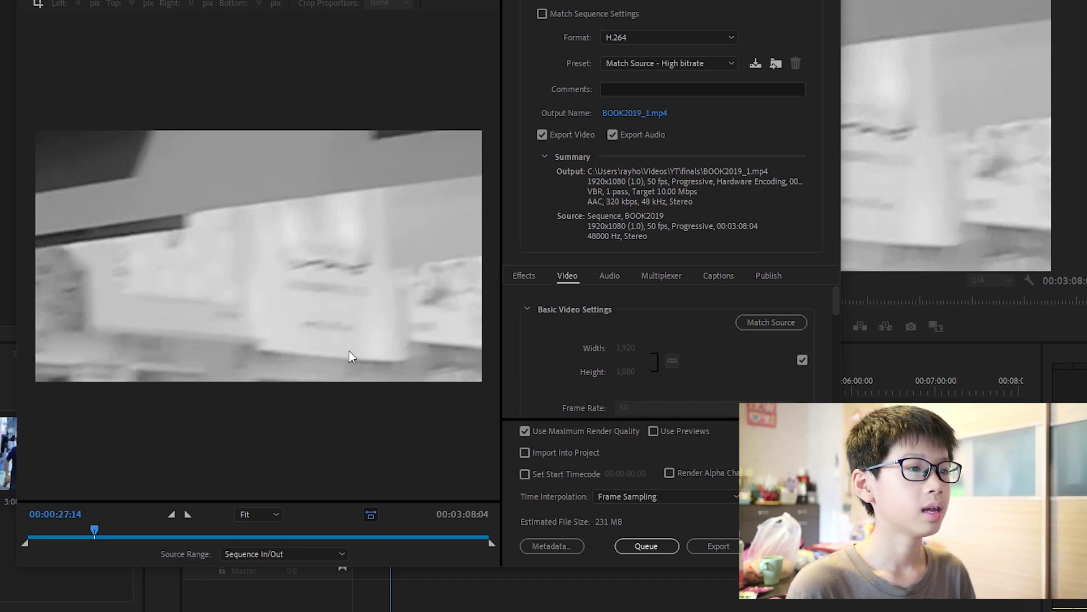
left_click(620, 37)
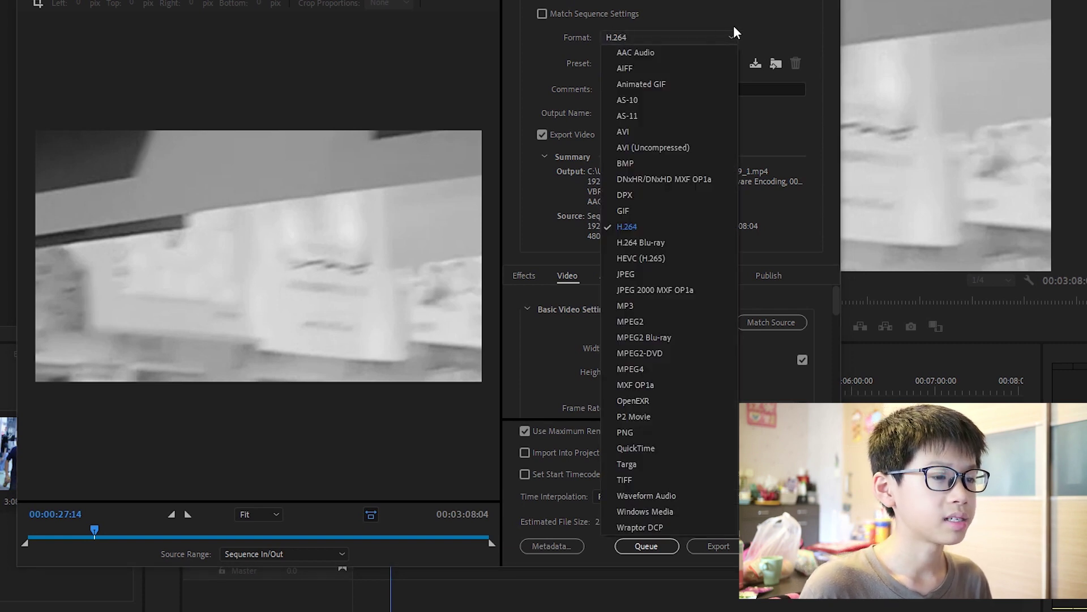
left_click(630, 225)
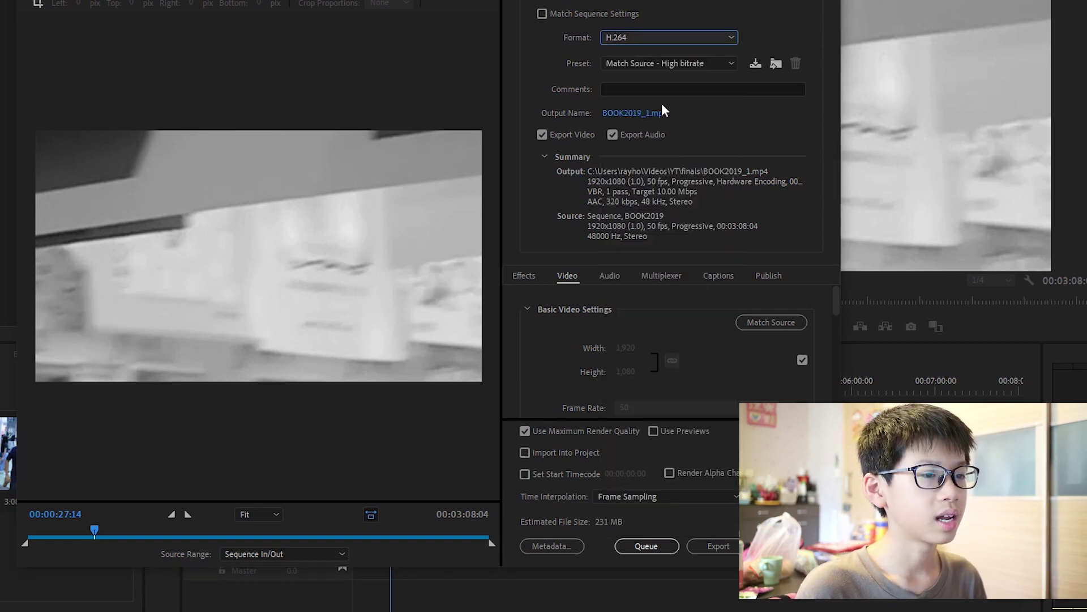
- Apply the 50fps 1080p preset and rename the output file to hi.mp4
left_click(665, 61)
scroll(680, 130, "up", 2)
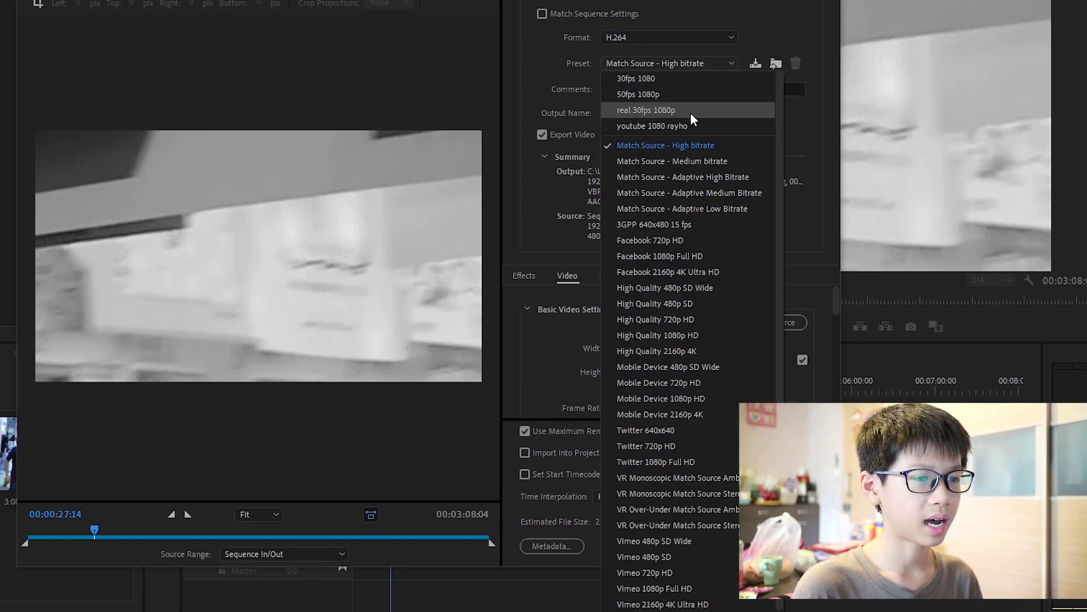
left_click(691, 112)
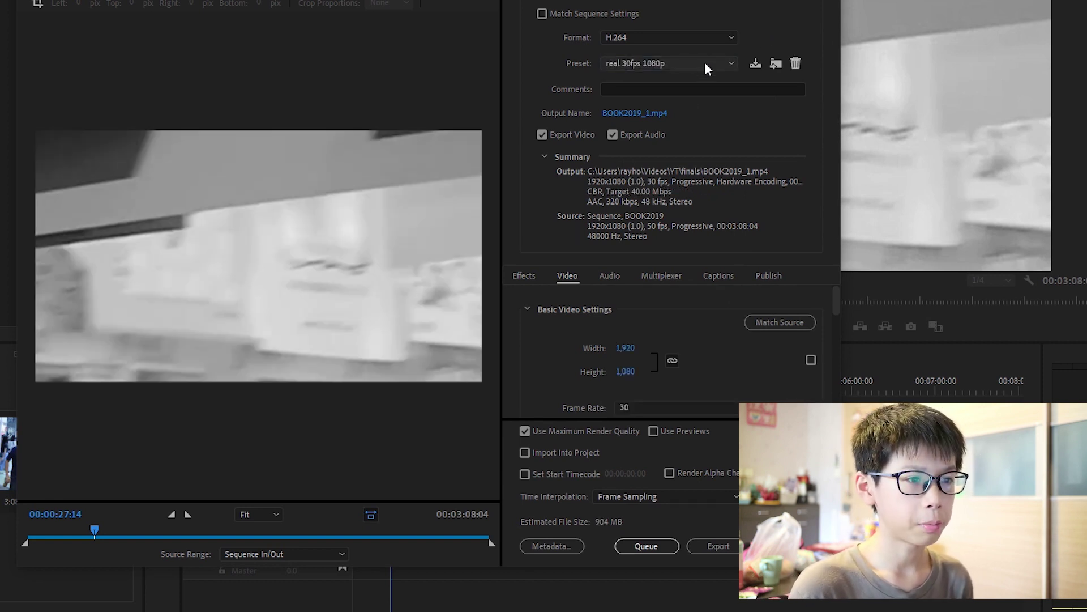
left_click(668, 63)
scroll(668, 107, "up", 2)
left_click(665, 100)
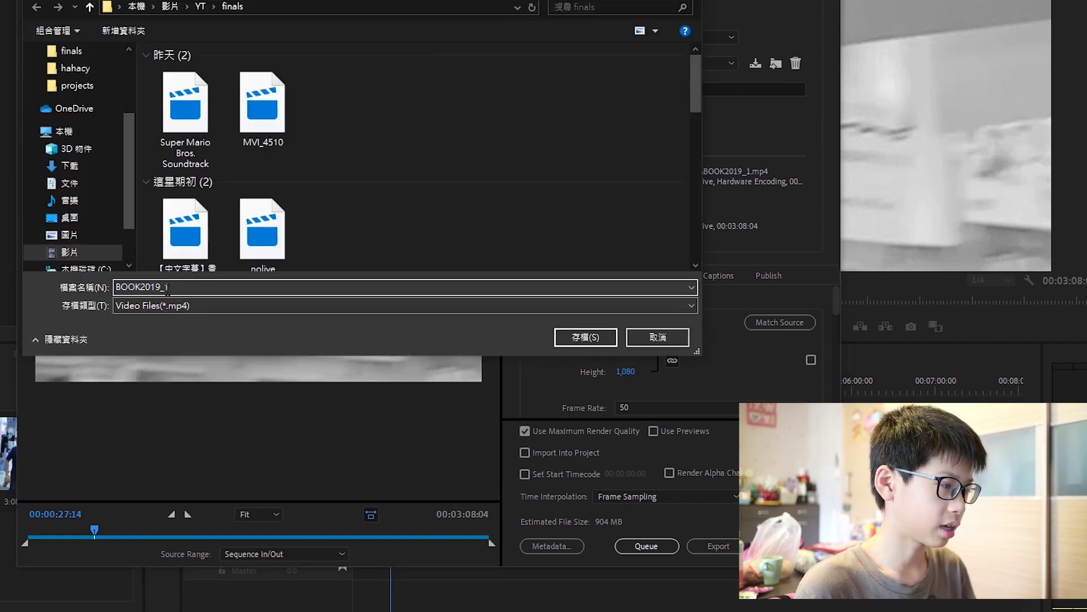
type("hi")
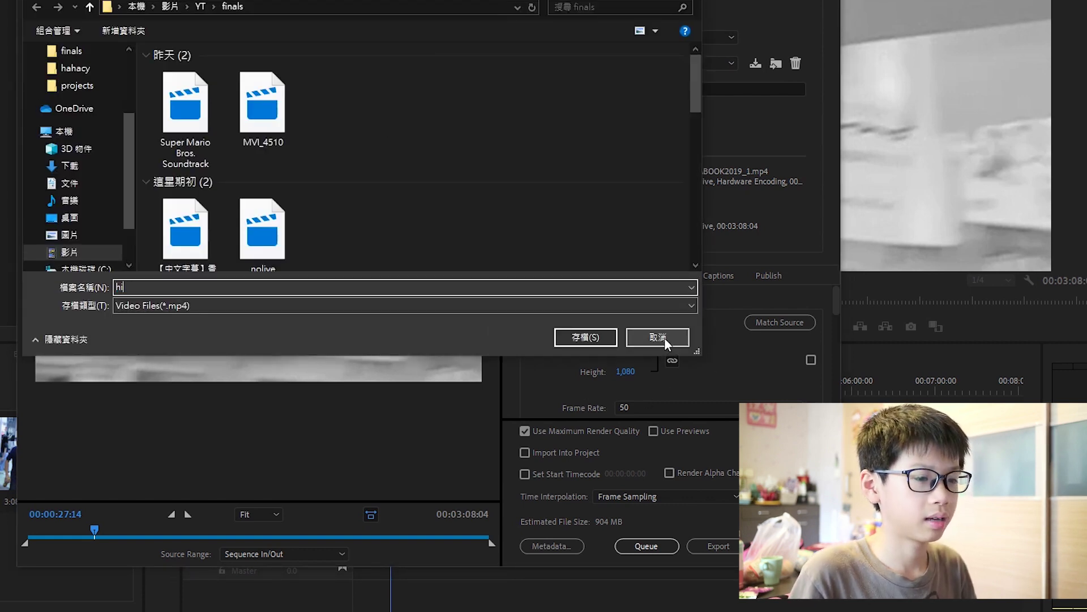
key("Return")
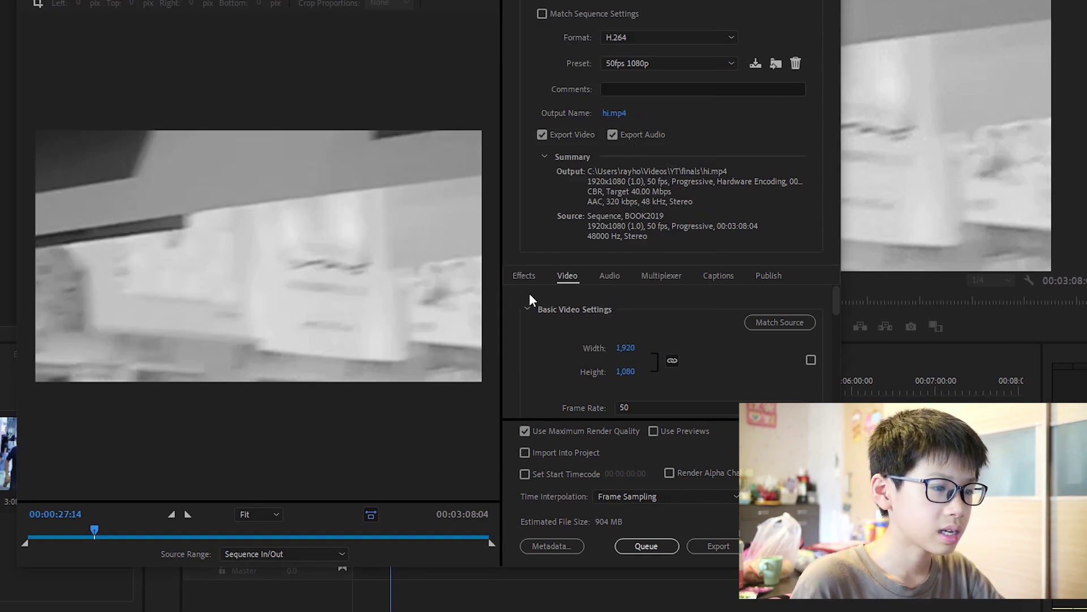
- Review the Video export settings, checking the 50 fps frame rate and the Performance encoder choice
left_click(522, 276)
left_click(566, 276)
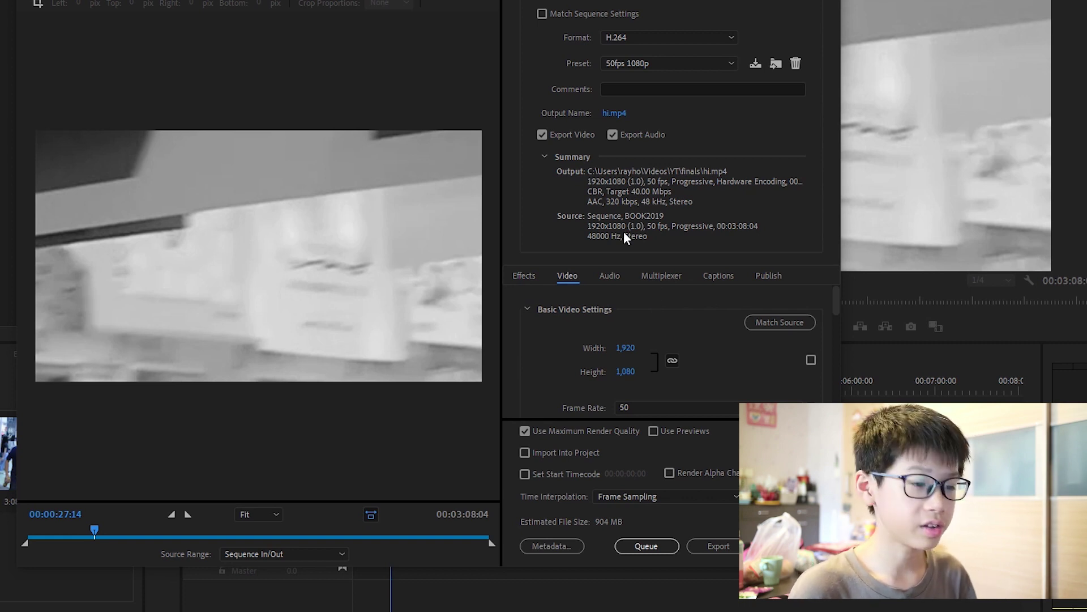
scroll(667, 331, "down", 2)
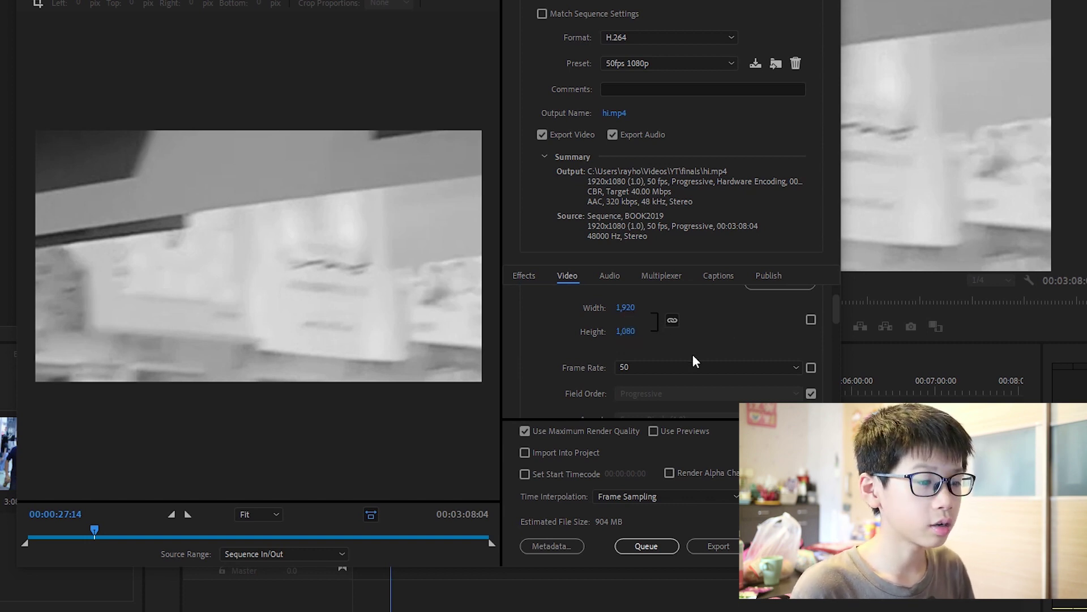
scroll(698, 368, "down", 1)
scroll(680, 363, "up", 1)
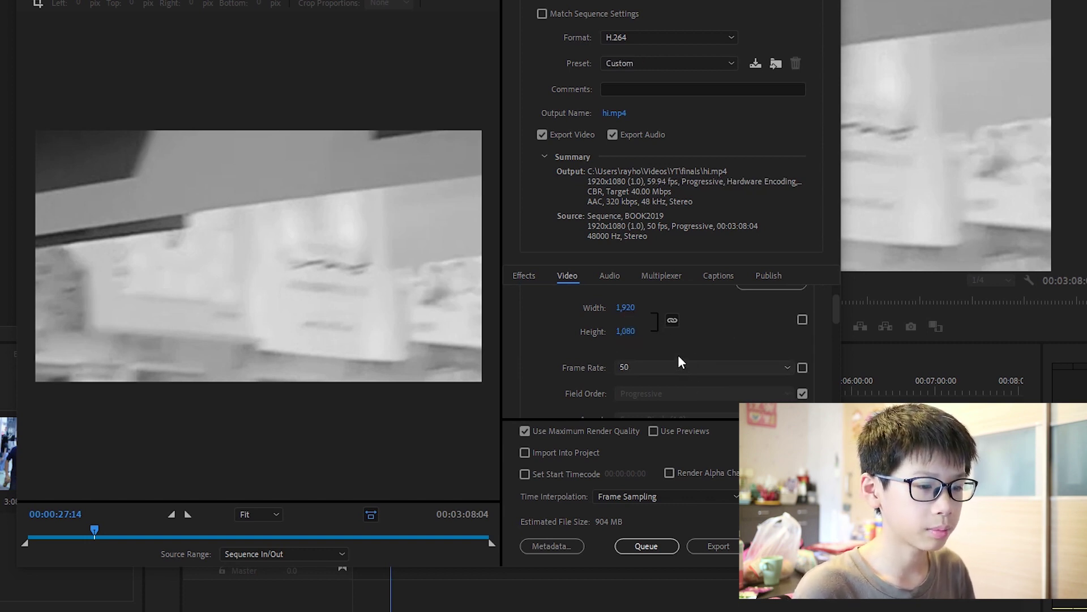
scroll(531, 352, "down", 1)
scroll(530, 352, "down", 1)
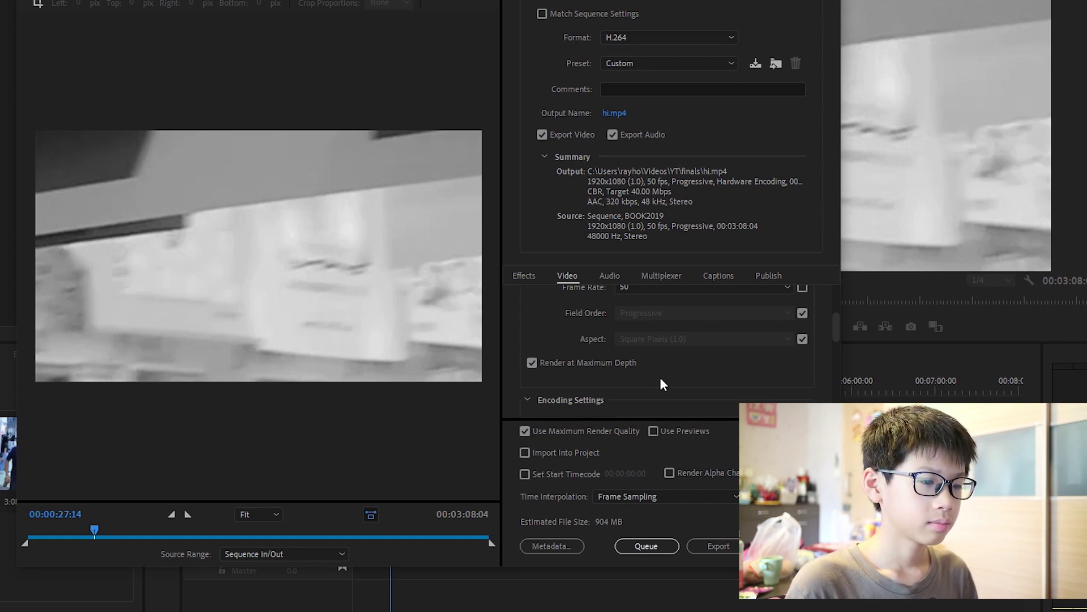
scroll(663, 384, "down", 1)
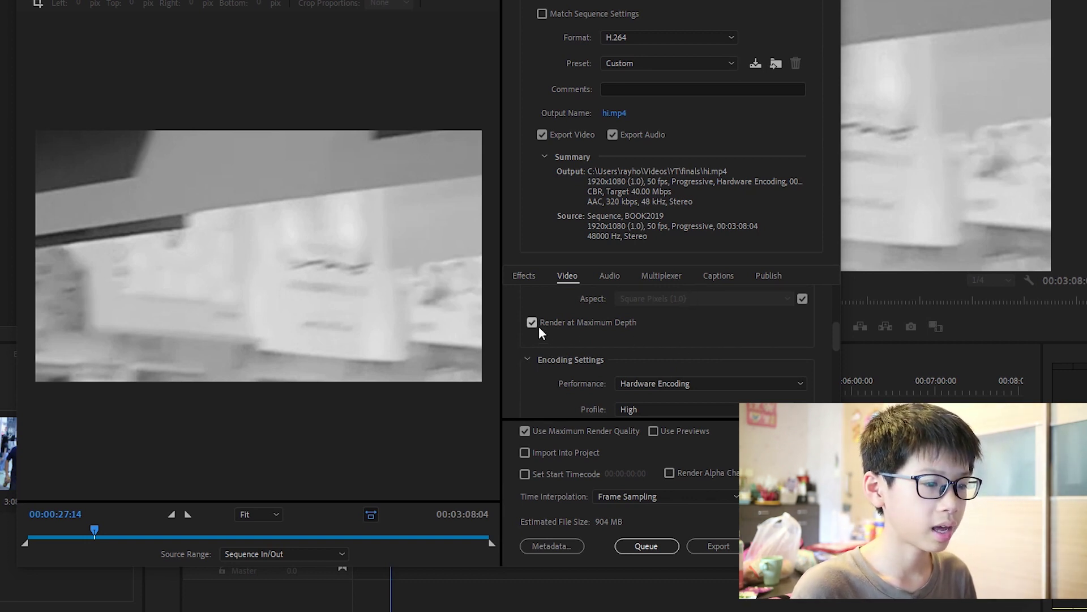
scroll(687, 322, "down", 1)
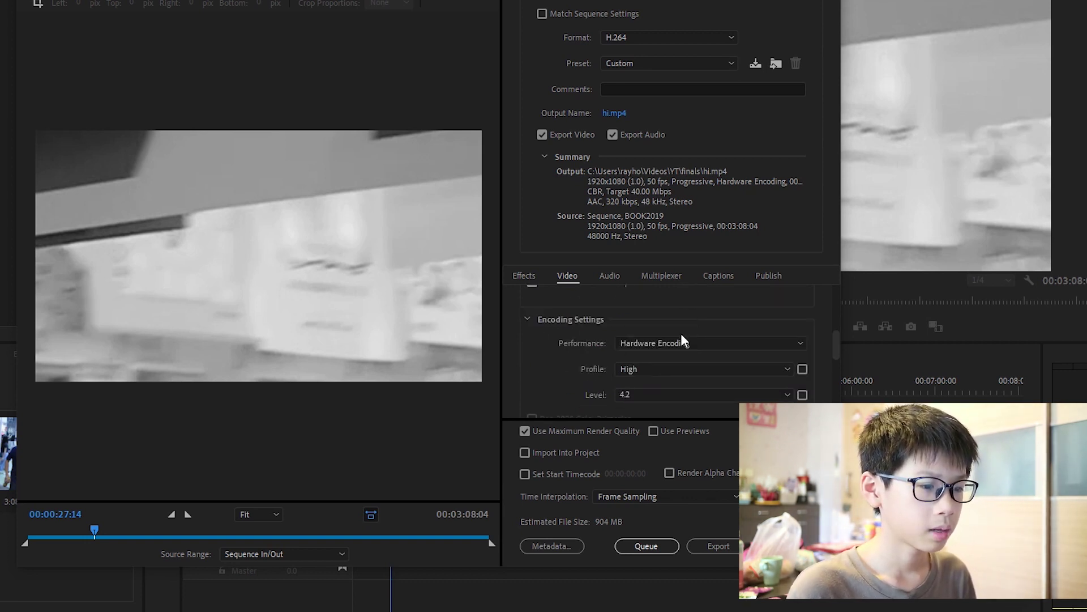
left_click(645, 340)
left_click(648, 328)
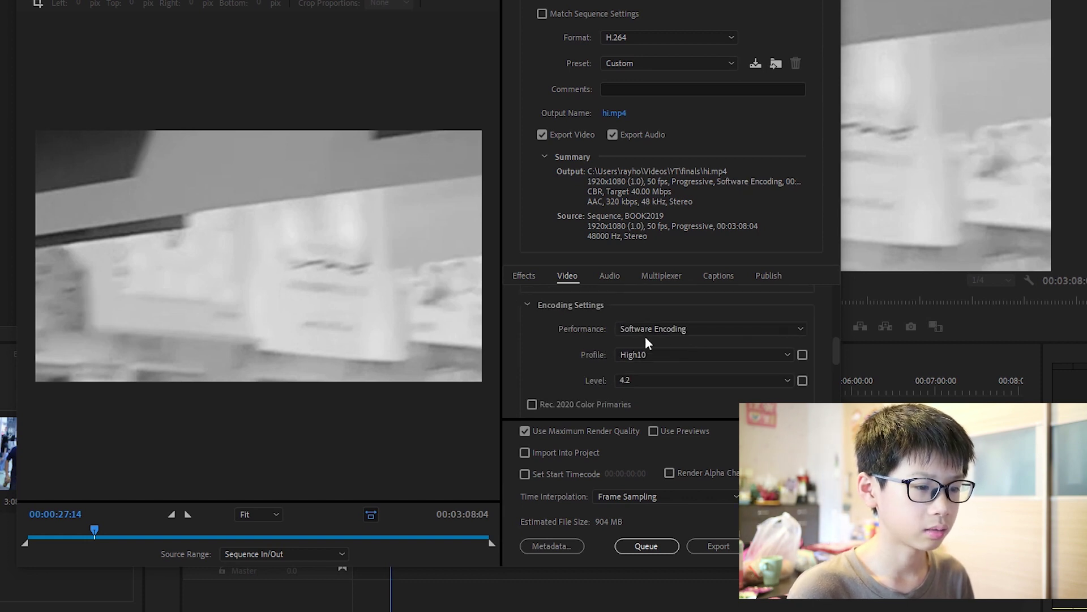
scroll(644, 356, "up", 1)
scroll(554, 351, "down", 2)
scroll(553, 351, "down", 2)
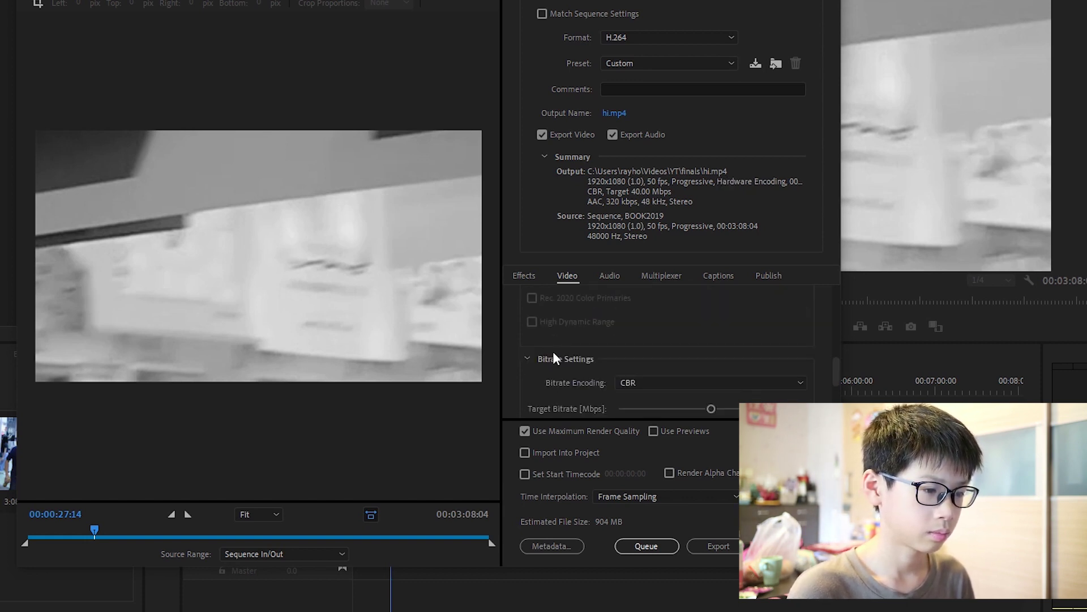
scroll(566, 351, "down", 1)
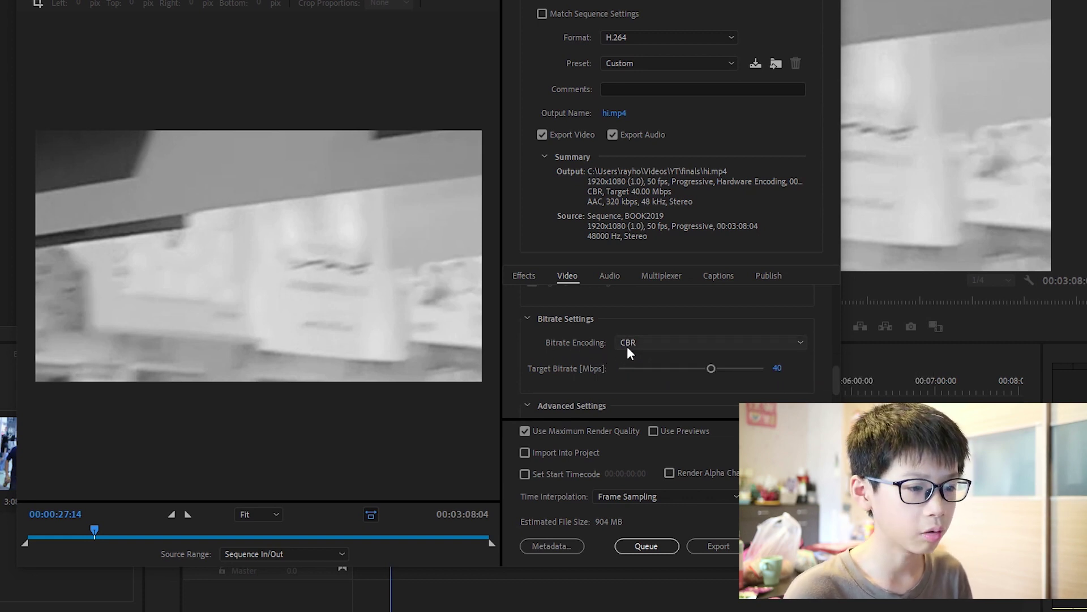
- Try VBR, 2 pass bitrate encoding, then set it back to CBR at 40 Mbps
left_click(627, 345)
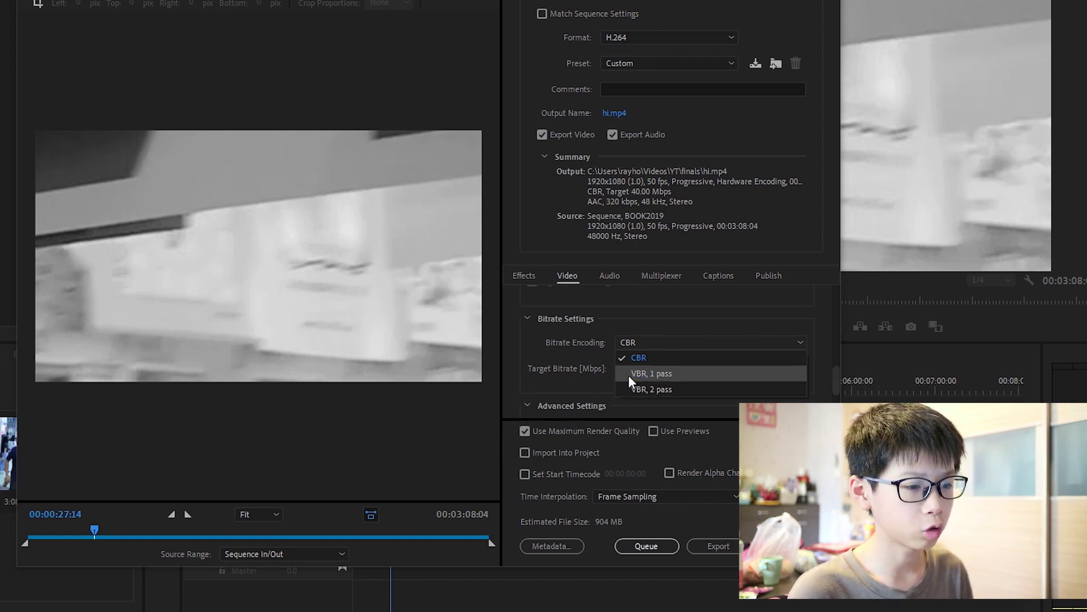
left_click(634, 389)
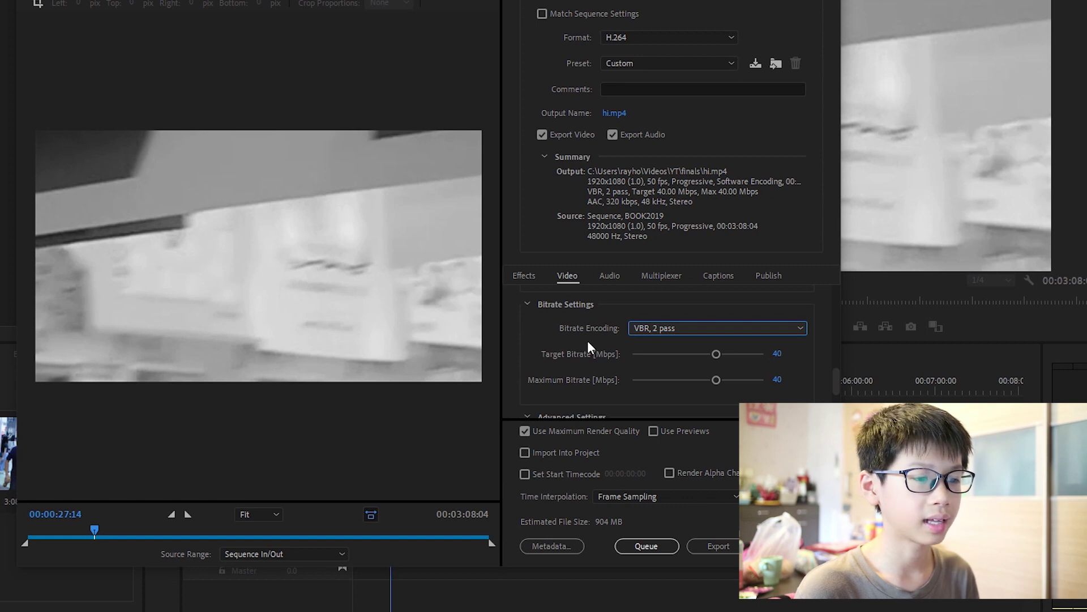
left_click(668, 332)
left_click(658, 341)
left_click(657, 340)
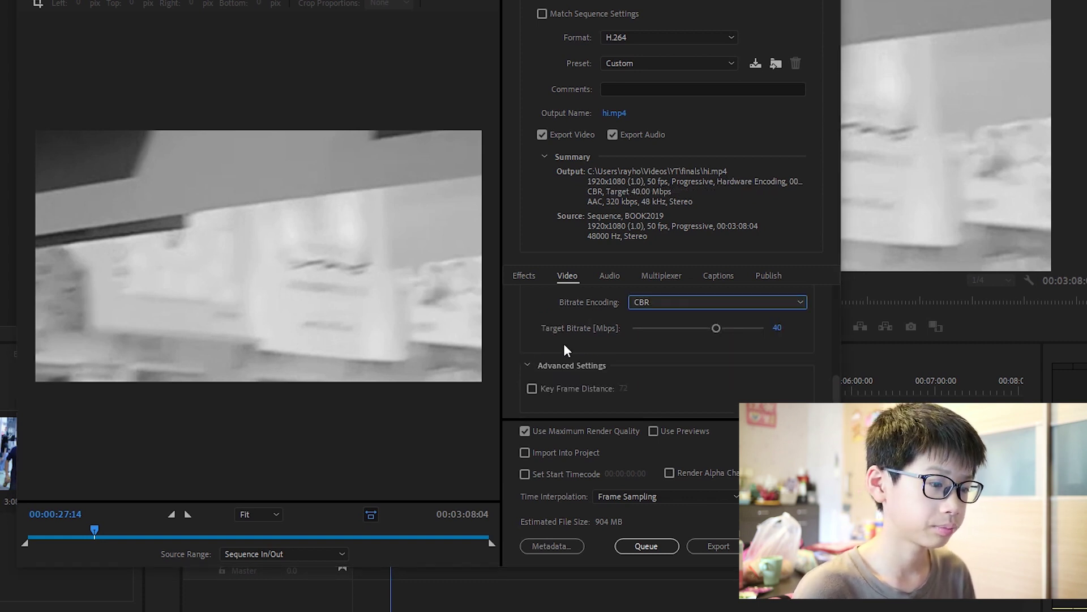
scroll(564, 344, "down", 2)
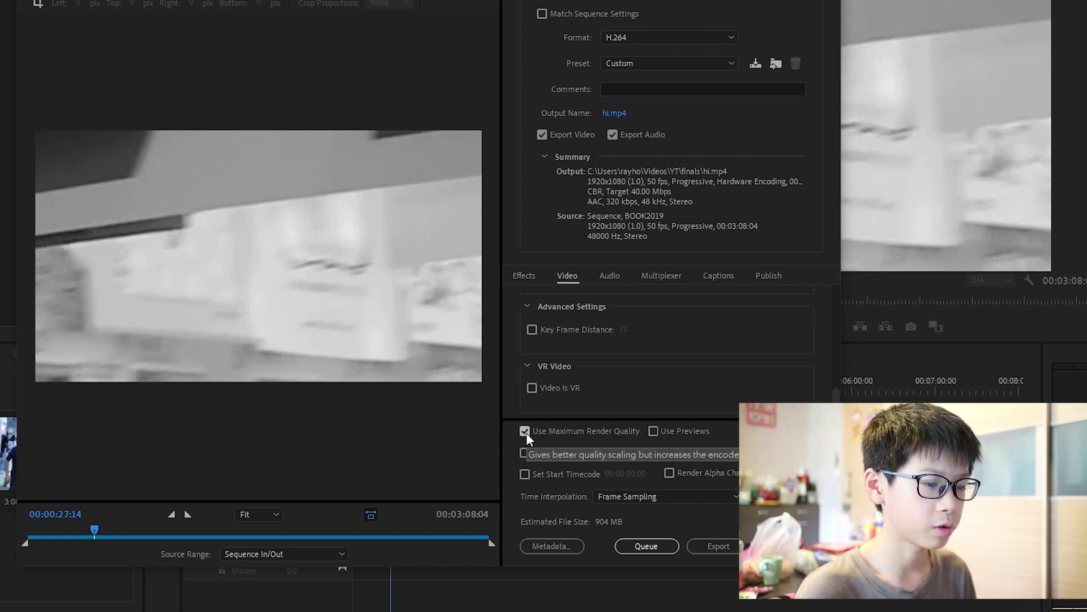
- Look through the Audio export settings, then return to the Video settings
left_click(611, 276)
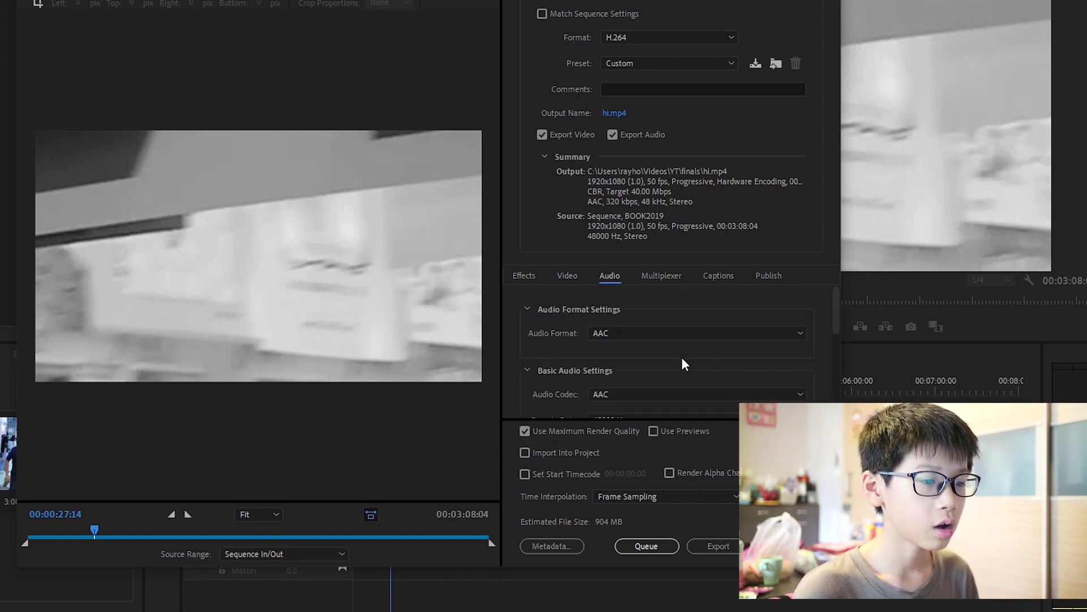
scroll(562, 335, "down", 1)
scroll(562, 337, "down", 1)
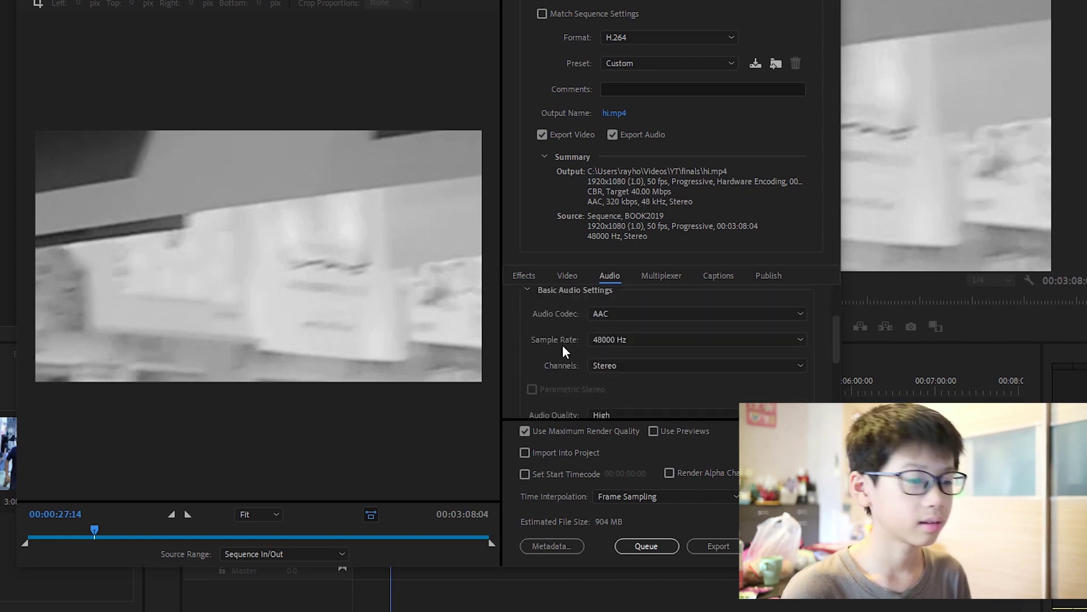
scroll(562, 343, "down", 1)
scroll(561, 344, "down", 1)
scroll(562, 344, "down", 1)
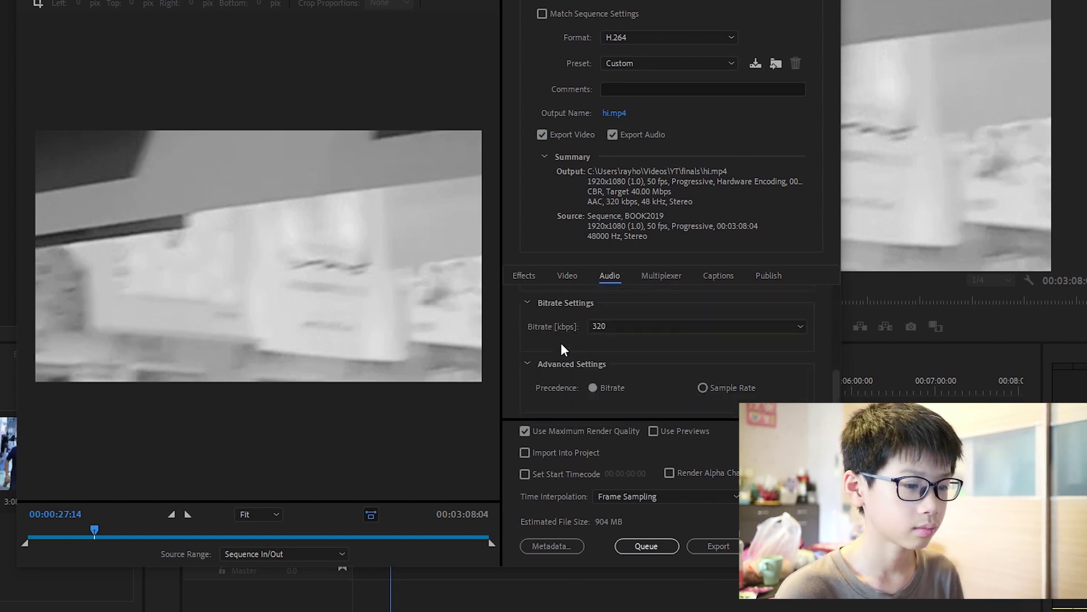
left_click(570, 274)
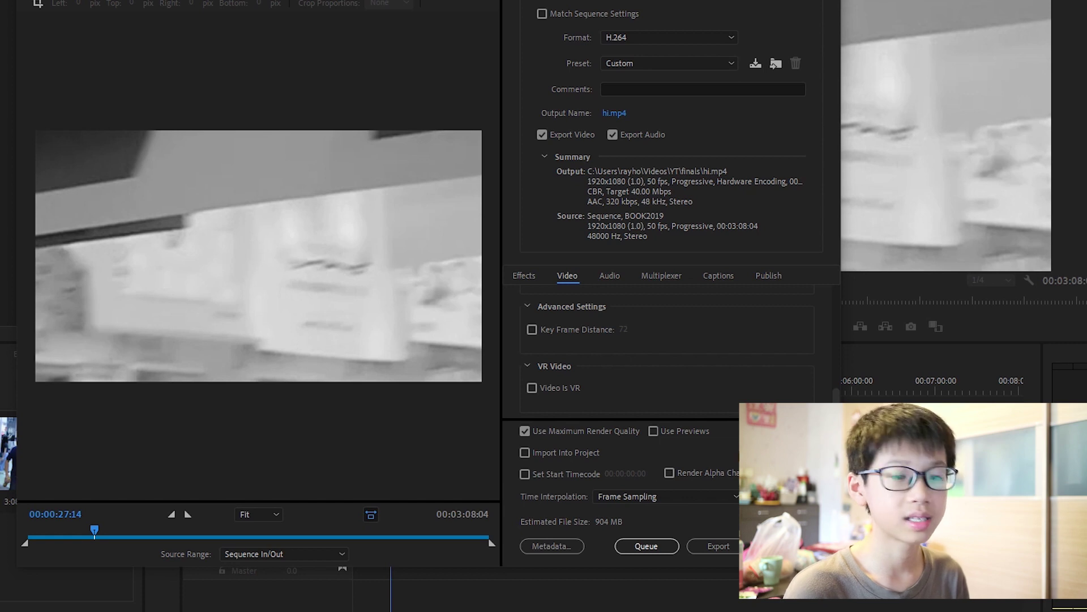
- Launch the export, opening the encoding progress window for hi.mp4
left_click(725, 549)
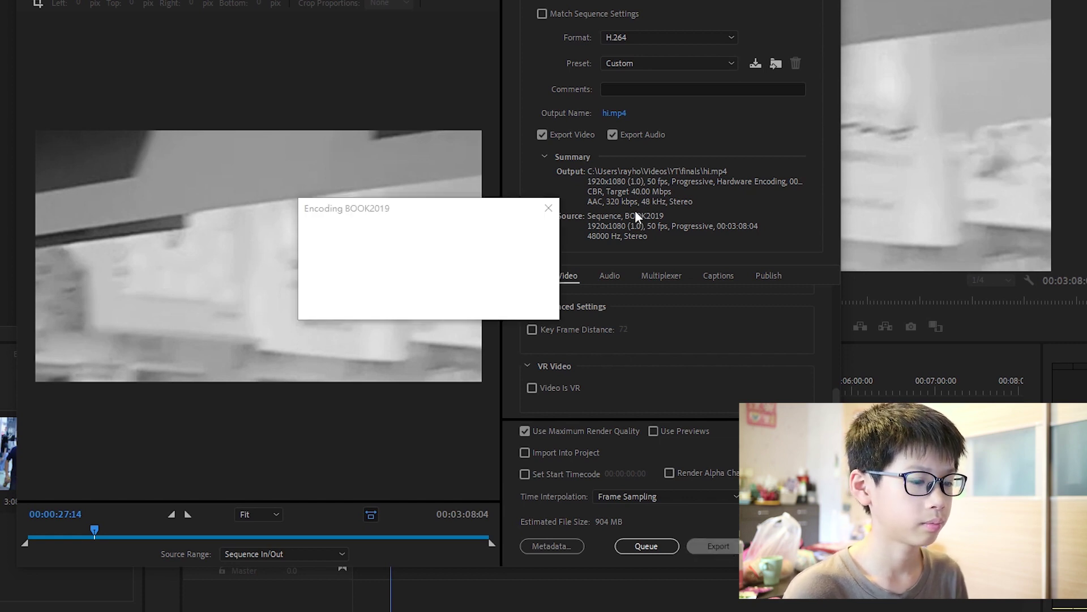